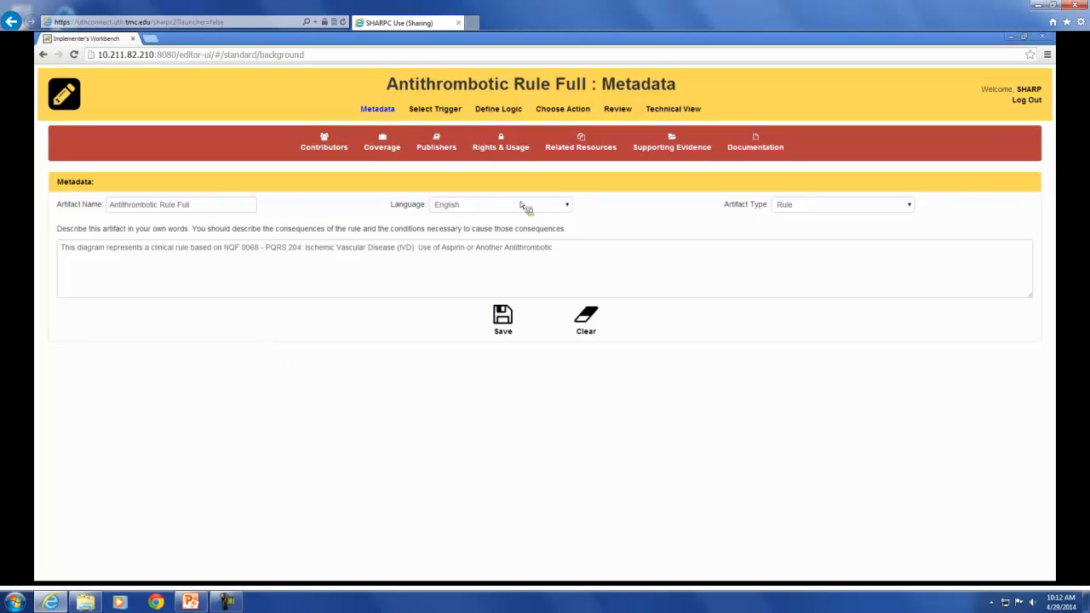
Review the Contributors, Coverage and Related Resources metadata of the Antithrombotic Rule Full artifact.
left_click(324, 153)
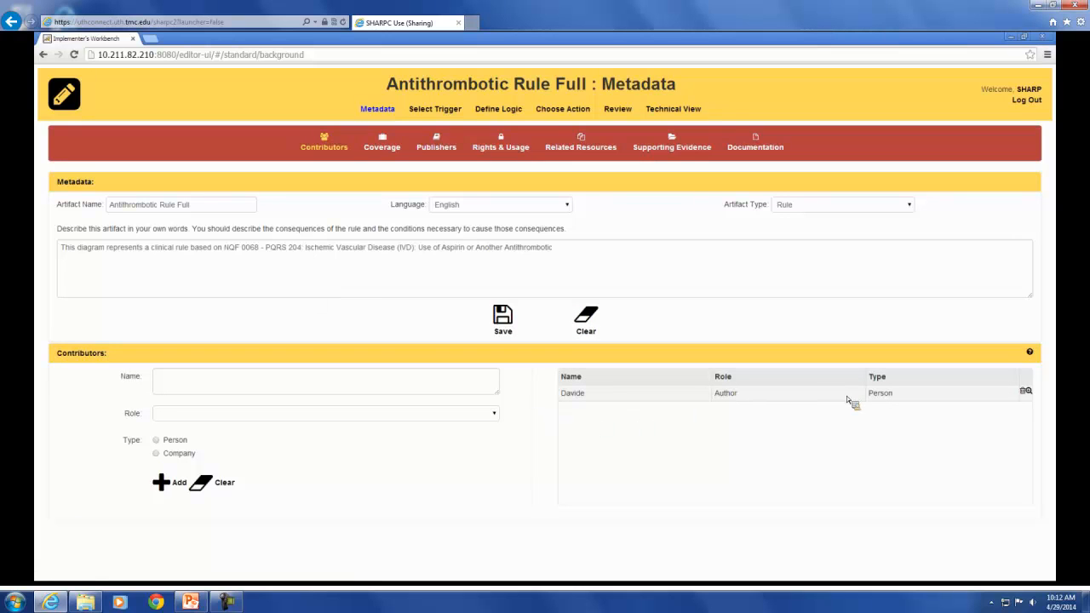
left_click(332, 153)
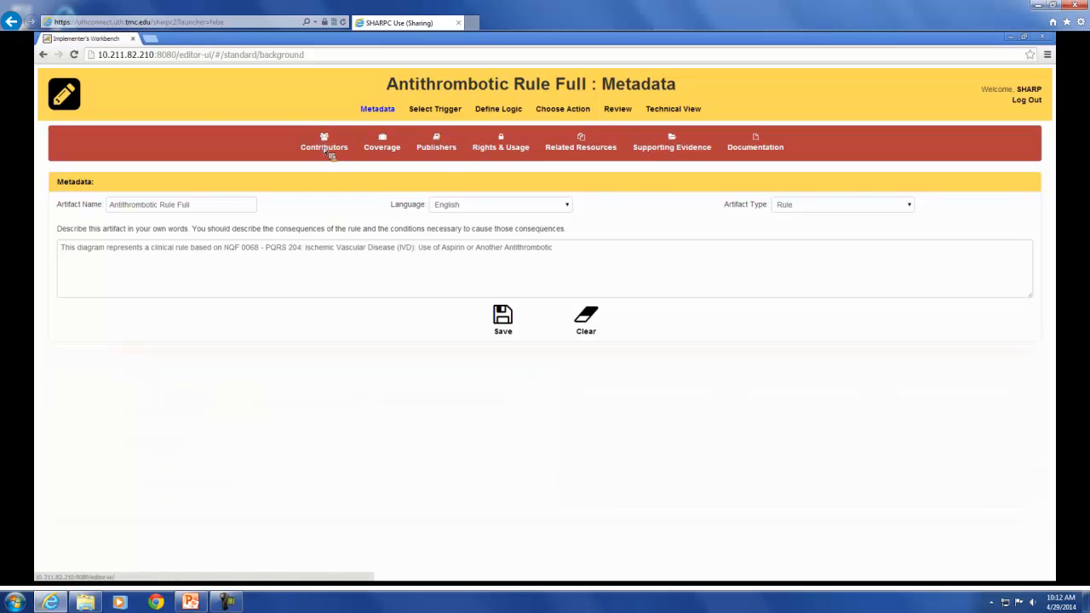
left_click(384, 143)
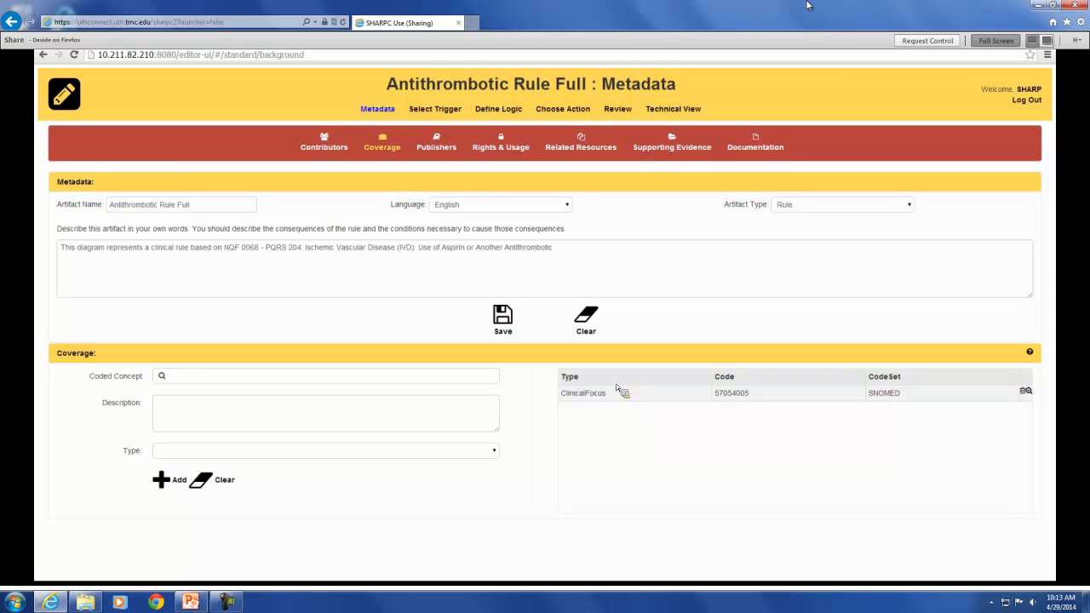
left_click(385, 148)
left_click(588, 144)
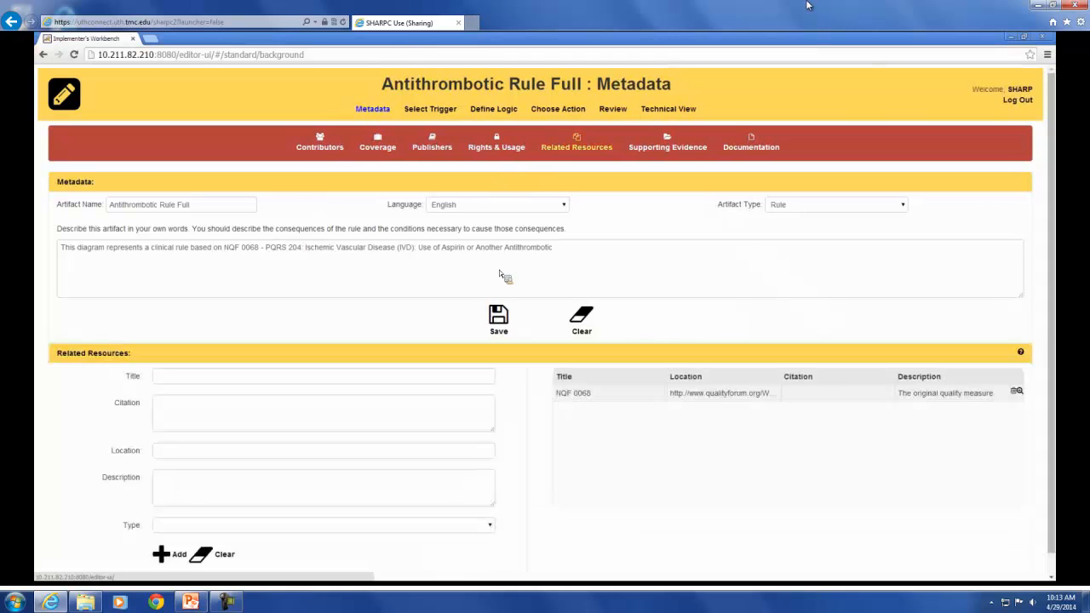
Leave the full-screen view of the shared screen to check the meeting attendees, and restore full screen.
mouse_move(818, 4)
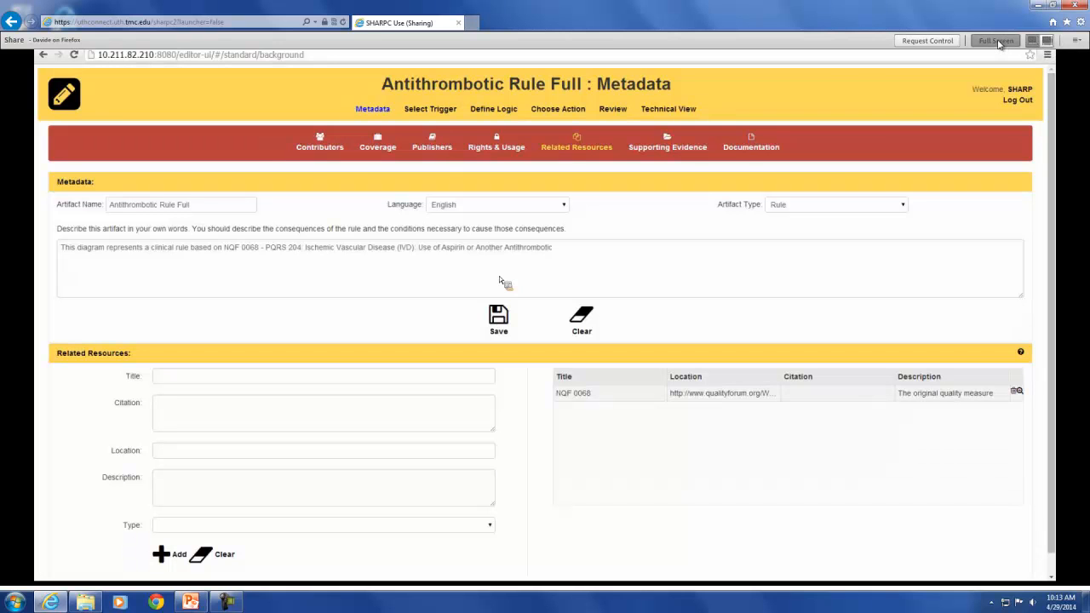
left_click(998, 40)
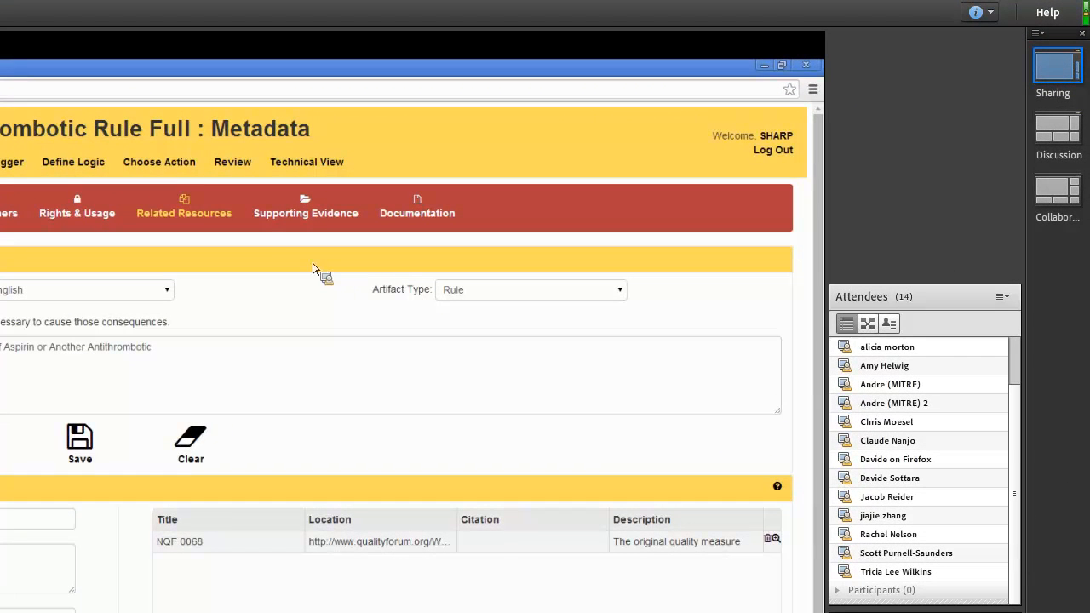
mouse_move(824, 44)
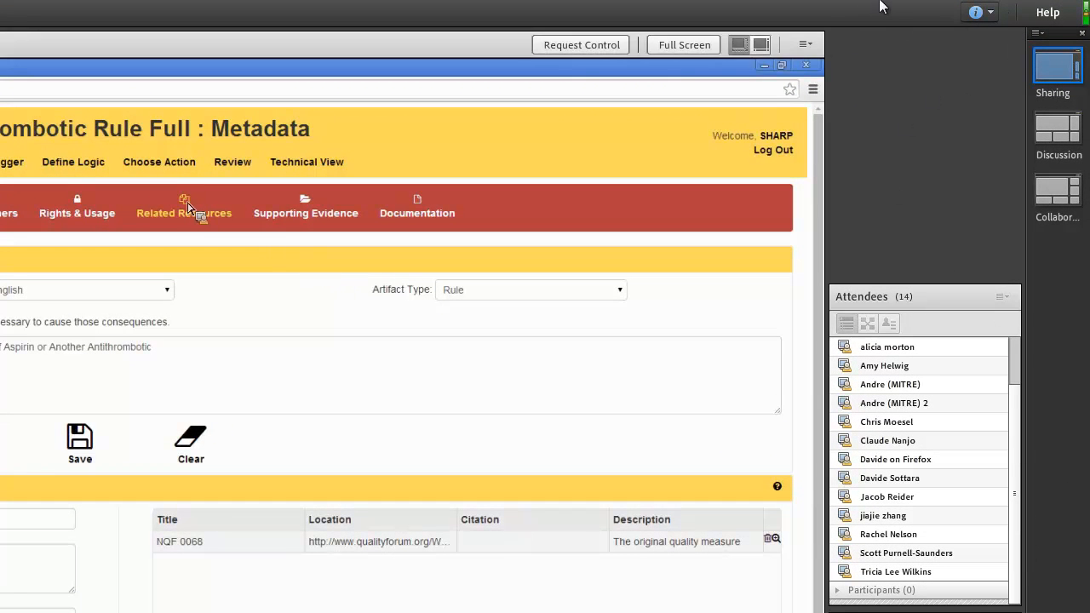
left_click(692, 45)
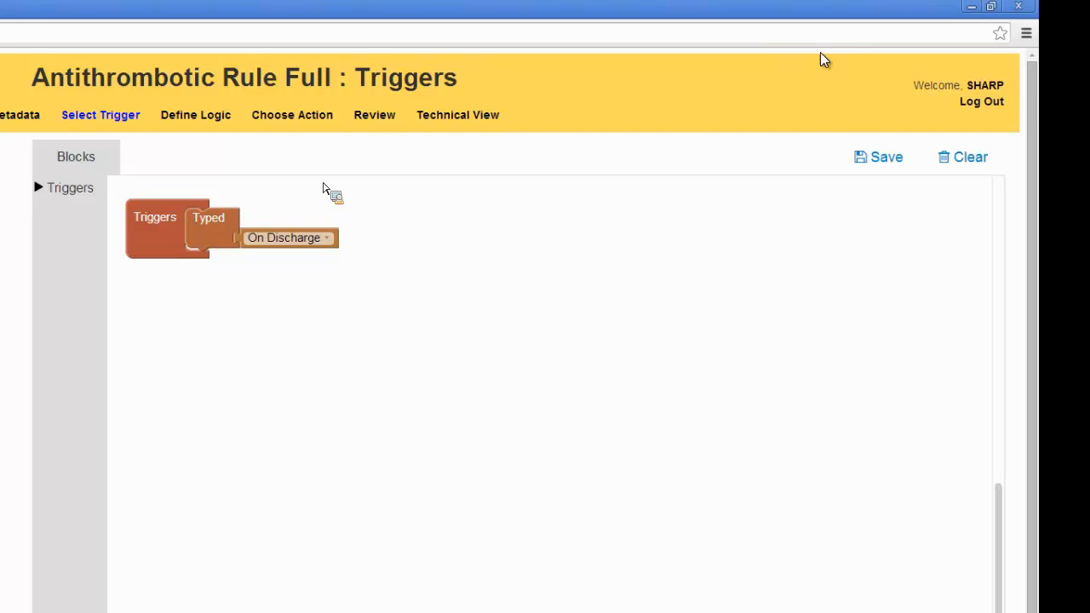
left_click(228, 603)
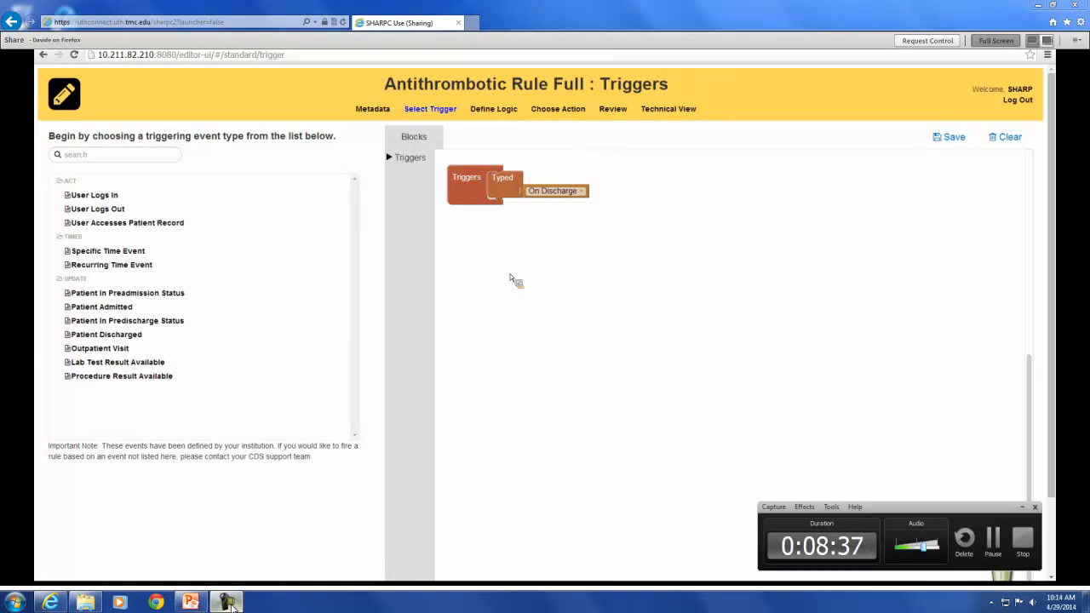
left_click(228, 603)
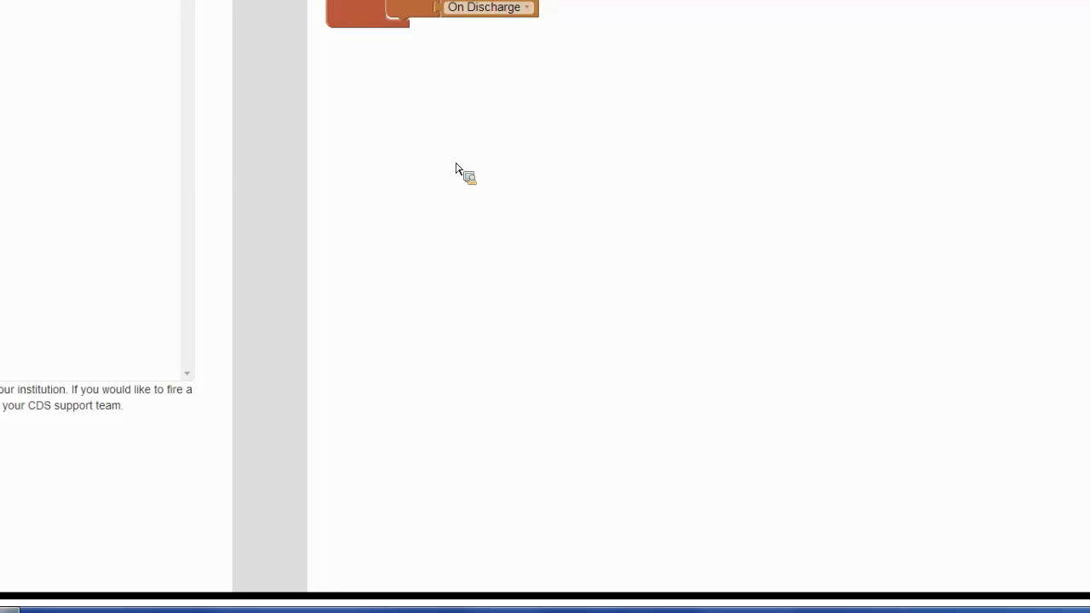
left_click_drag(455, 168, 65, 287)
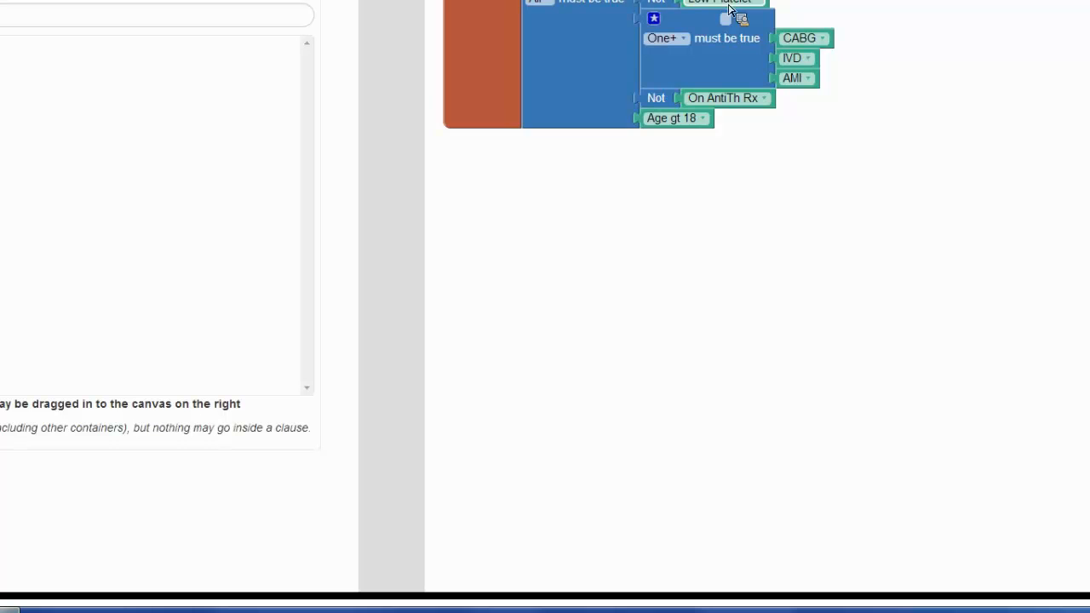
scroll(730, 10, "down", 3)
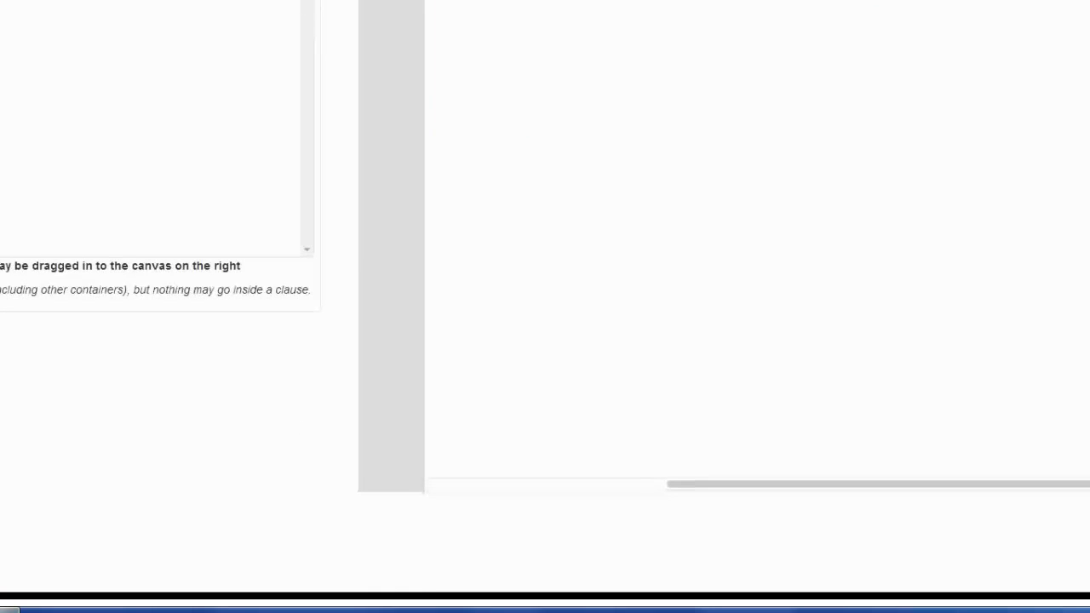
scroll(868, 185, "up", 3)
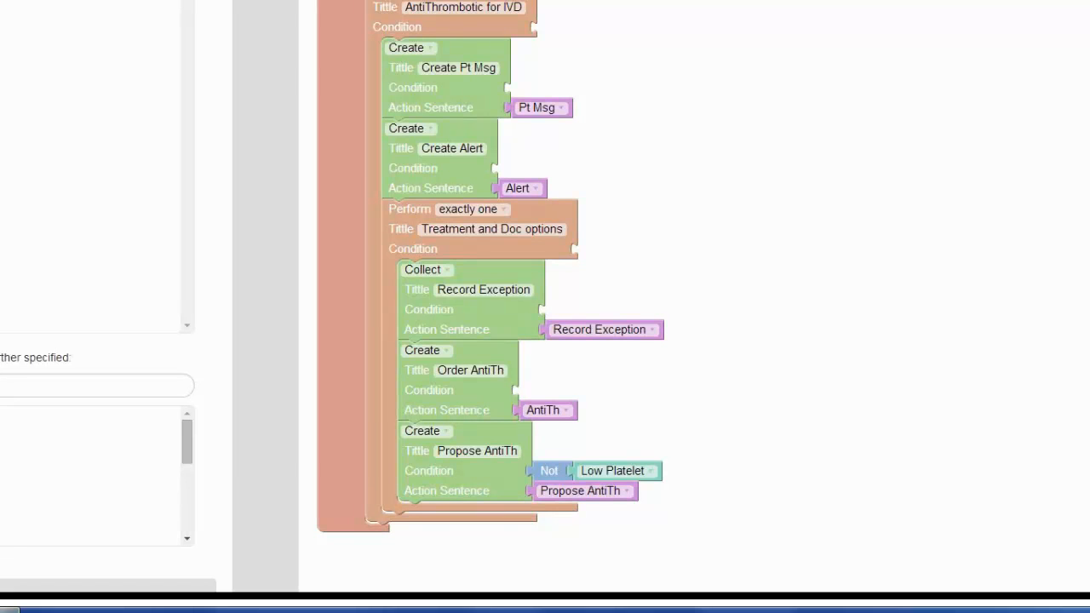
Switch to the HeD editor presentation PDF, examine the rule diagram on page 4, and return to the rule's actions in Chrome.
key("alt+Tab")
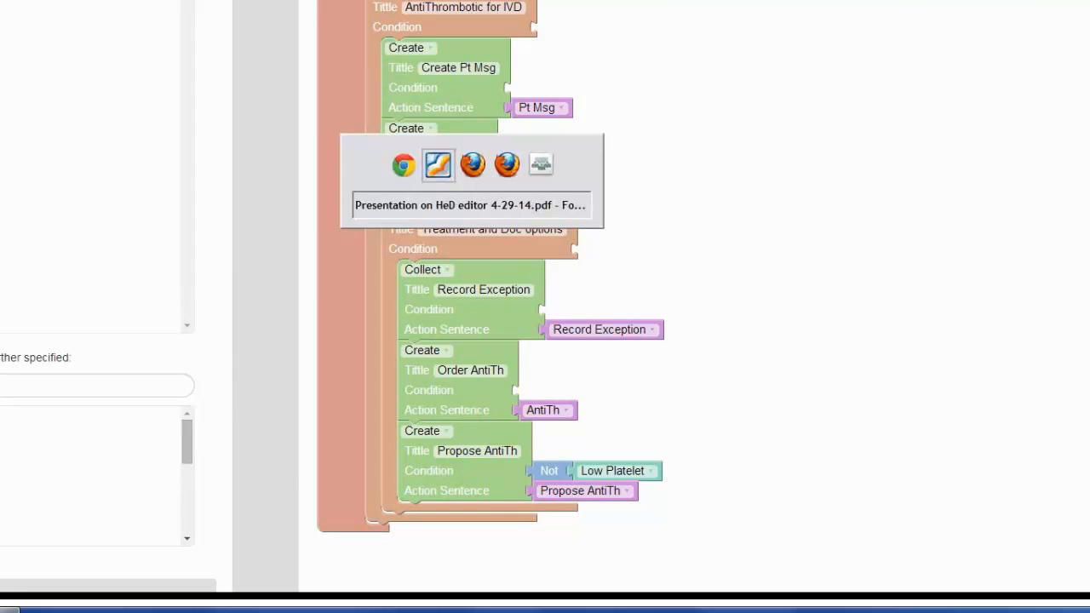
key("Left")
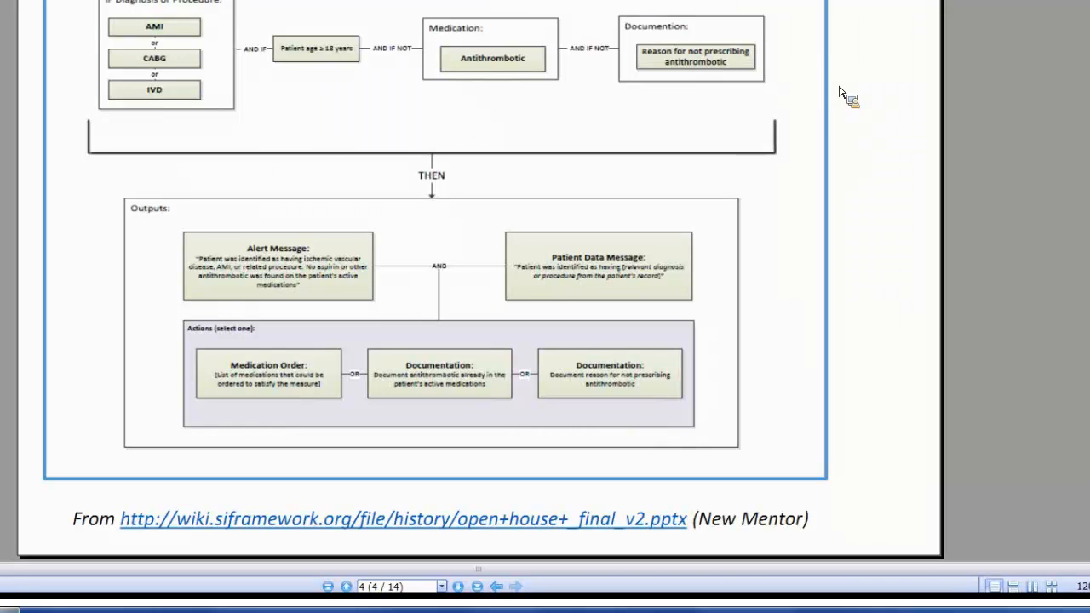
key("alt+Tab")
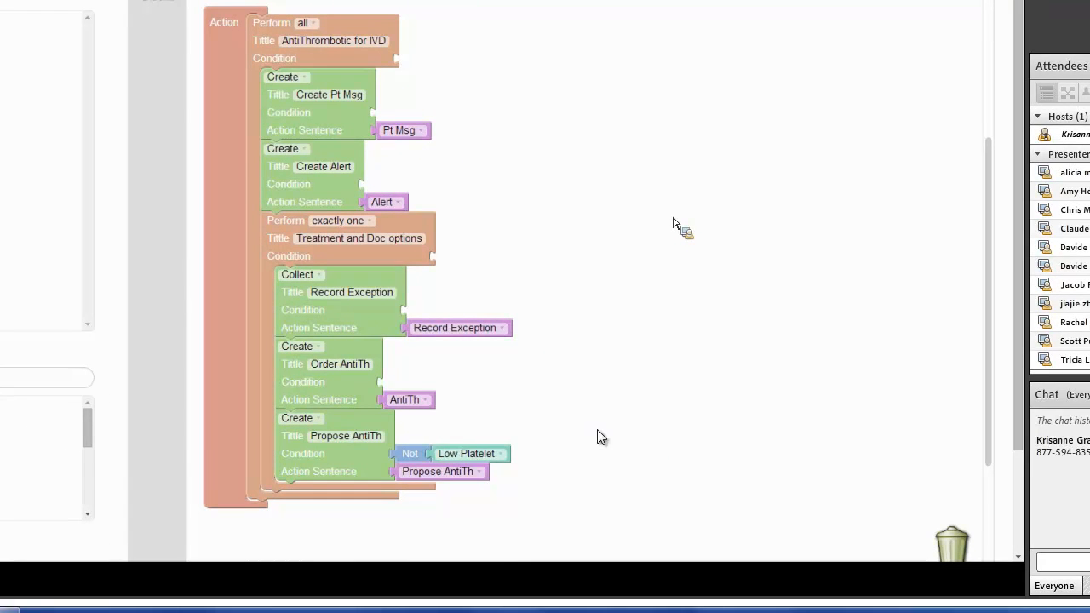
Look through the meeting's attendee list and return the shared screen to full screen.
scroll(1043, 328, "down", 1)
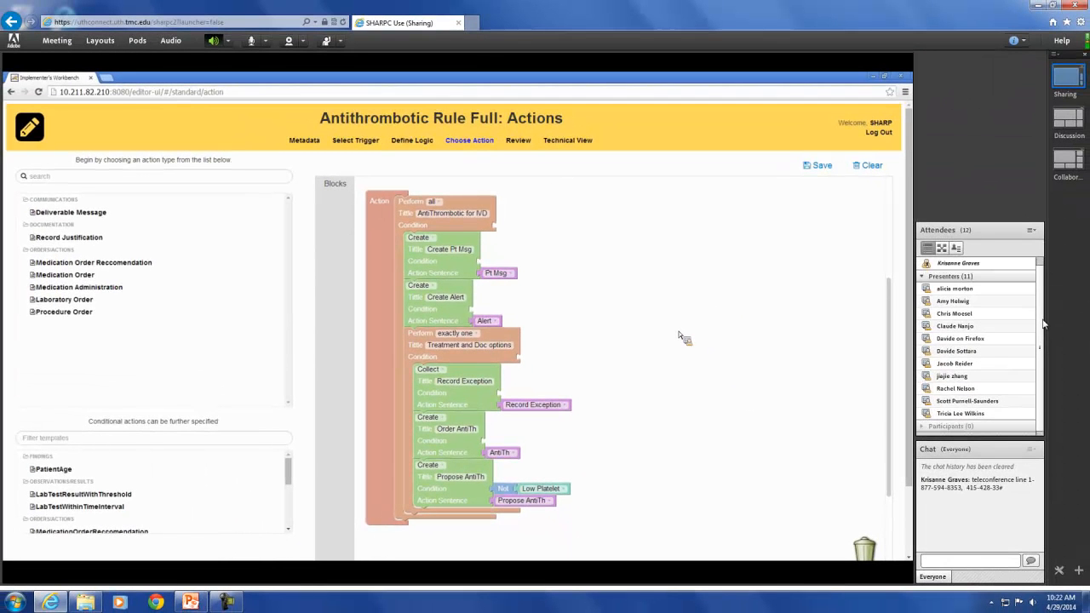
left_click(1034, 378)
scroll(1039, 383, "up", 1)
scroll(1039, 375, "down", 1)
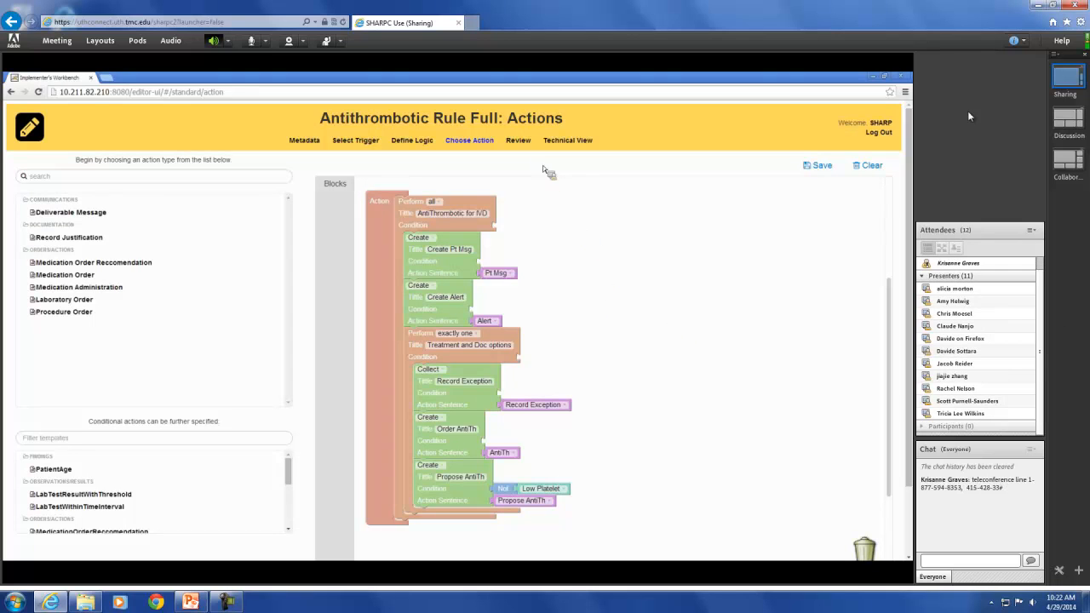
left_click(830, 62)
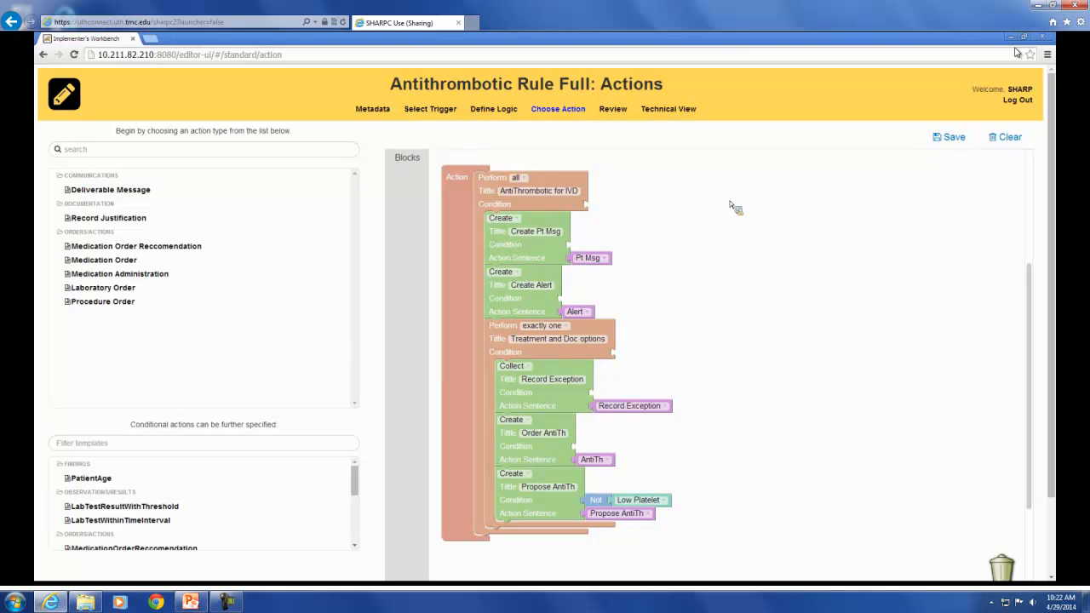
Open the rule's Review page and examine the HED_XML preview of the knowledge document.
left_click(614, 109)
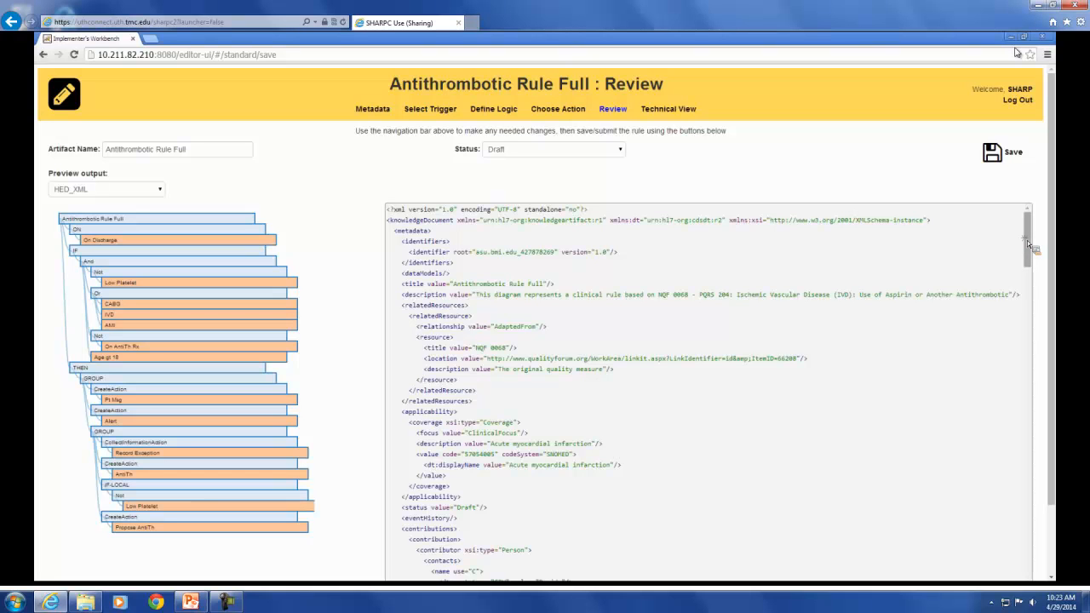
left_click_drag(1028, 245, 1027, 302)
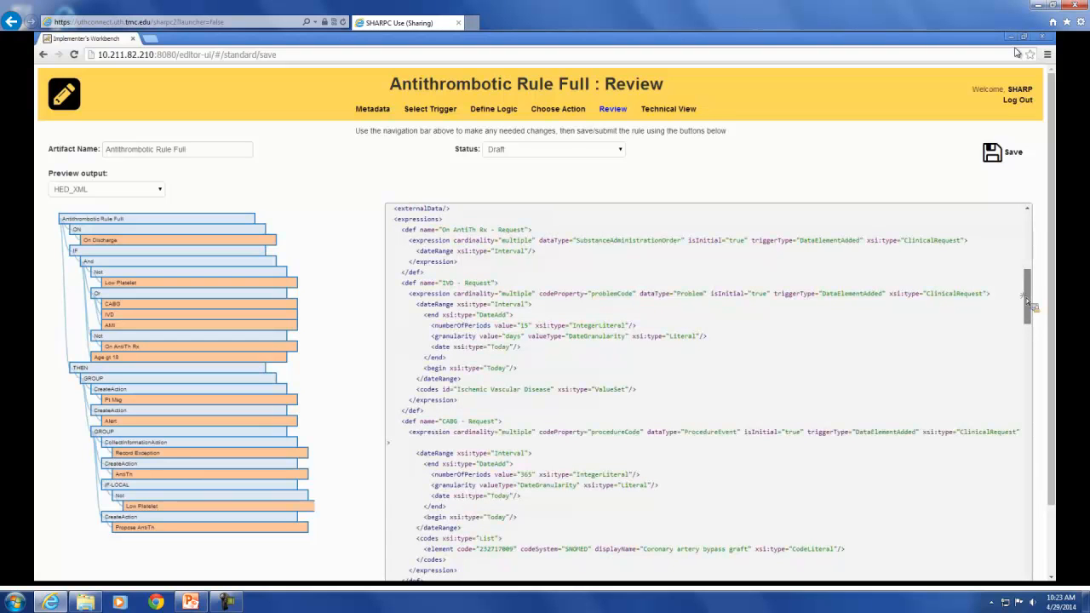
left_click_drag(1027, 302, 1028, 213)
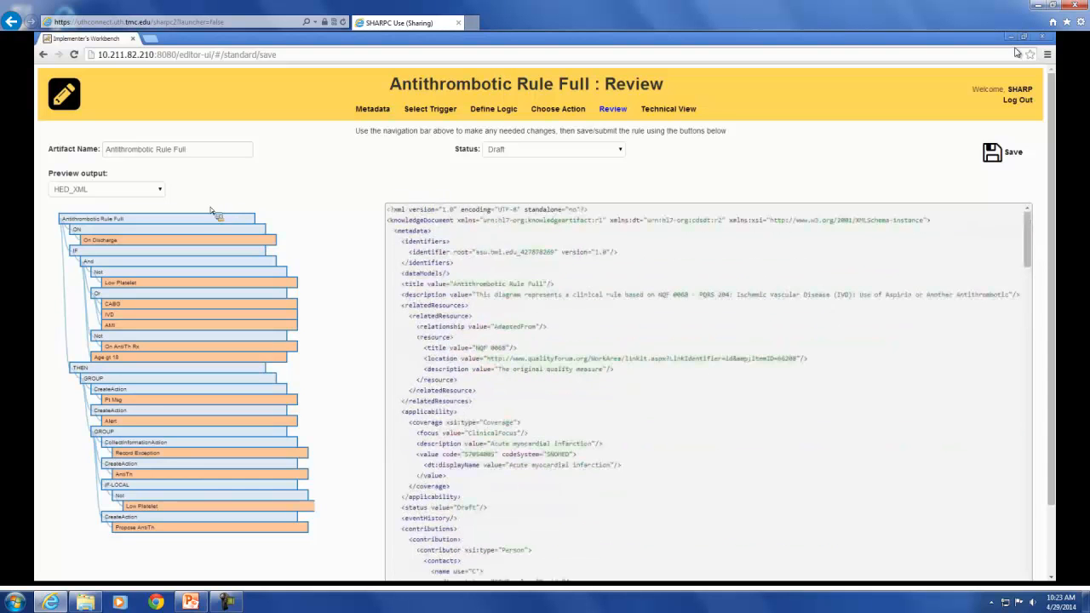
Preview the rule output as HED_HTML and switch the preview back to HED_XML.
left_click(161, 190)
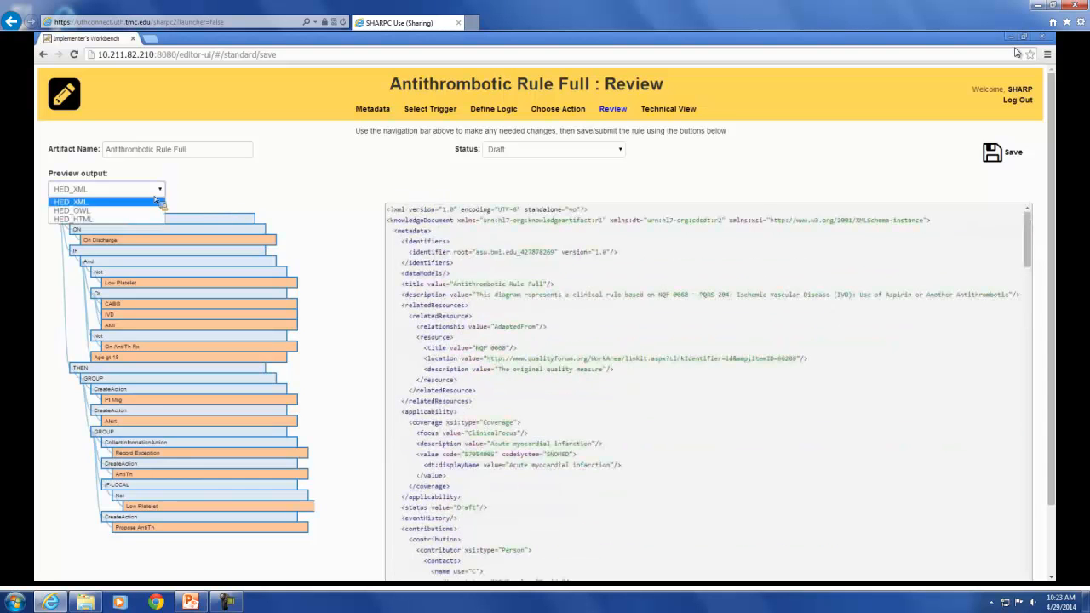
left_click(117, 223)
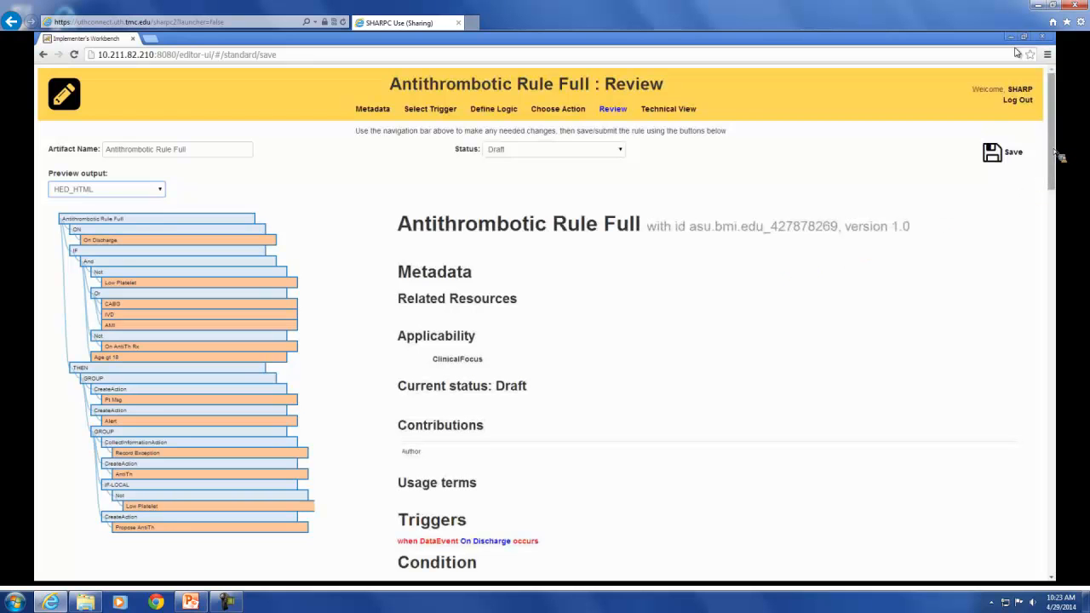
left_click_drag(1059, 156, 1061, 125)
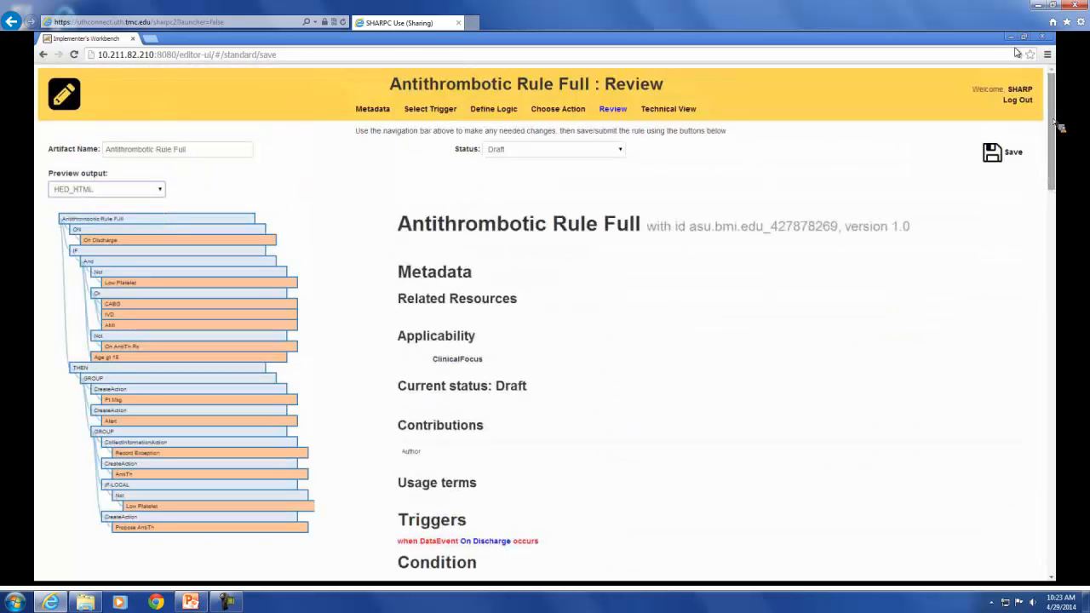
left_click(159, 189)
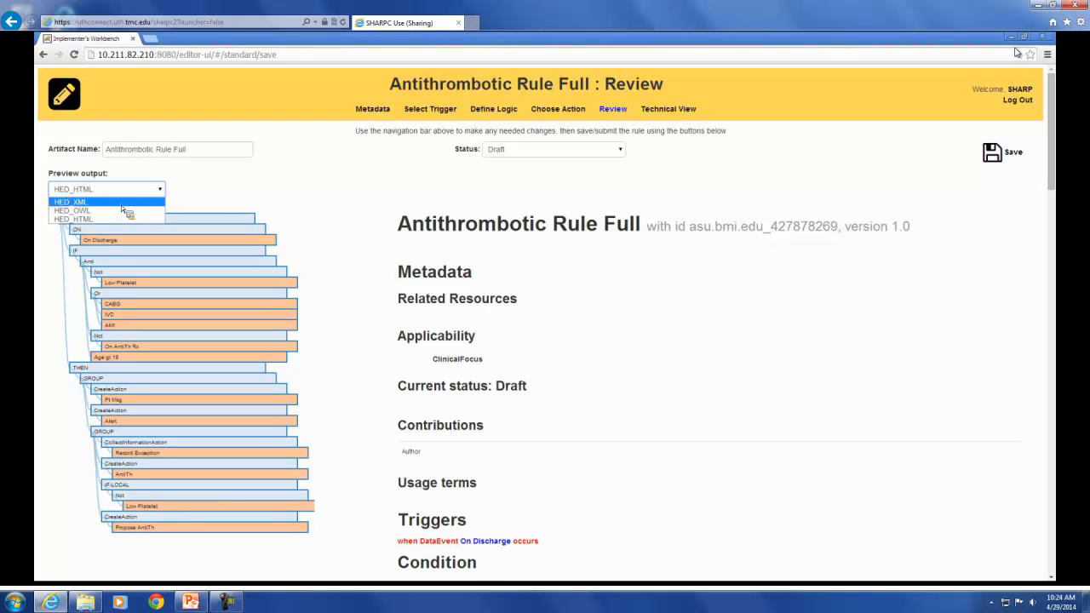
left_click(121, 205)
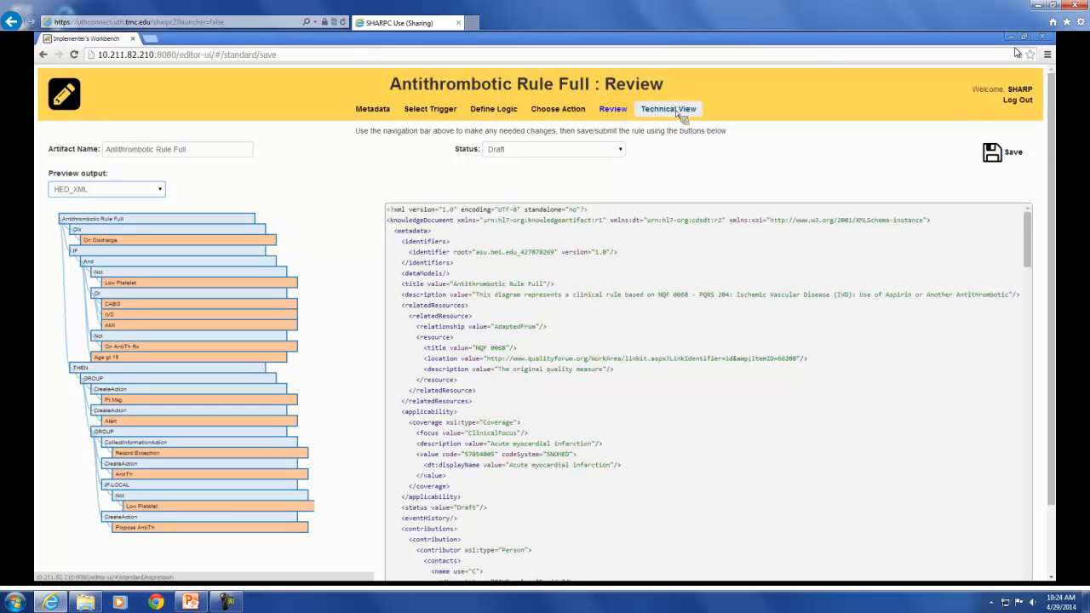
Open the Technical View and load the CABG - Request expression for editing, clearing the current expression.
left_click(679, 110)
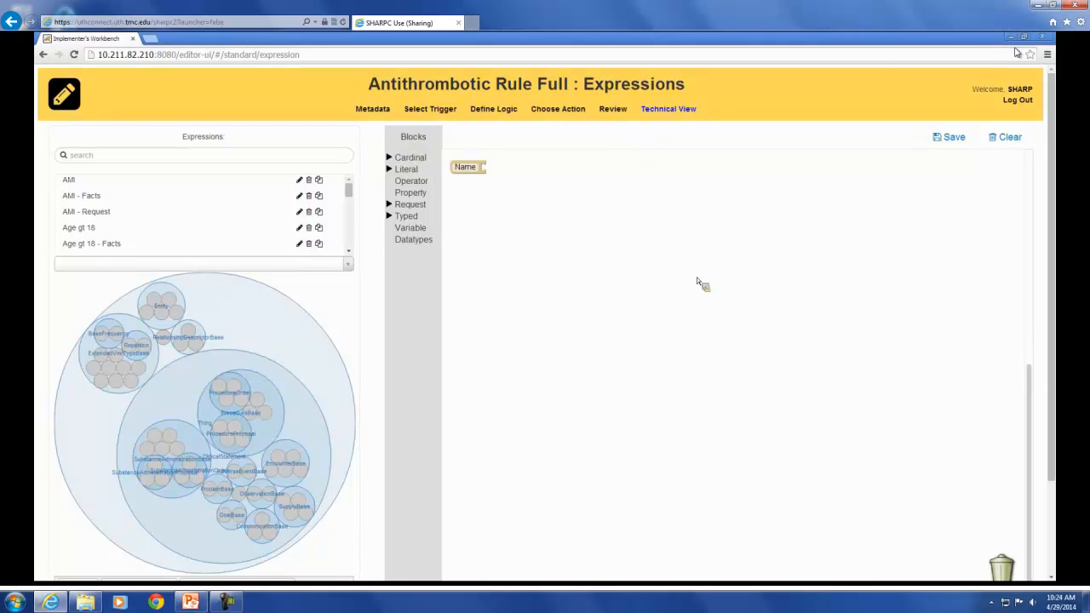
mouse_move(1018, 47)
left_click_drag(348, 186, 348, 211)
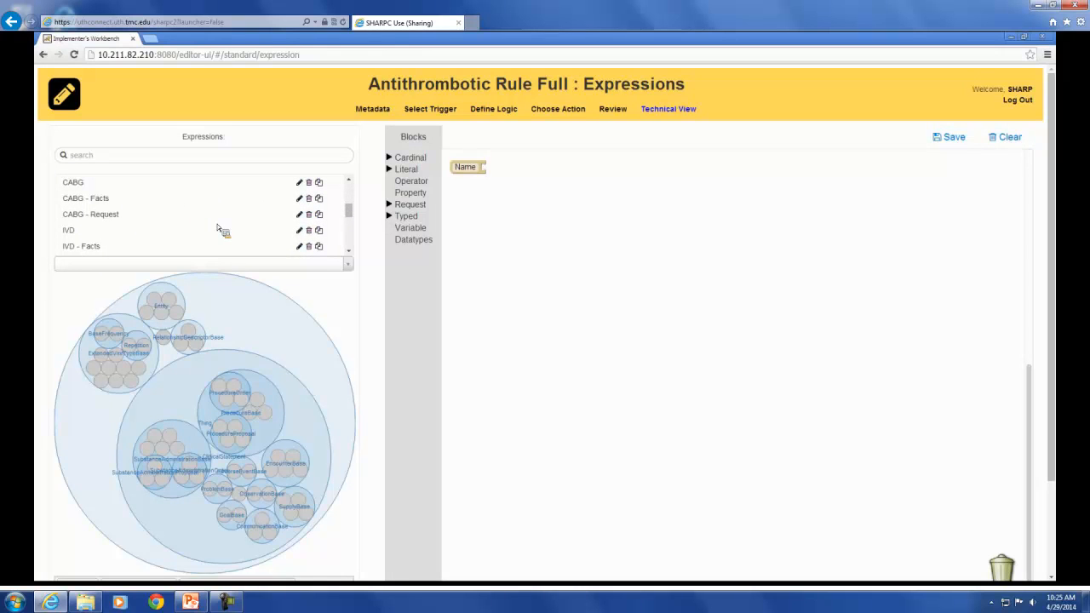
left_click(300, 216)
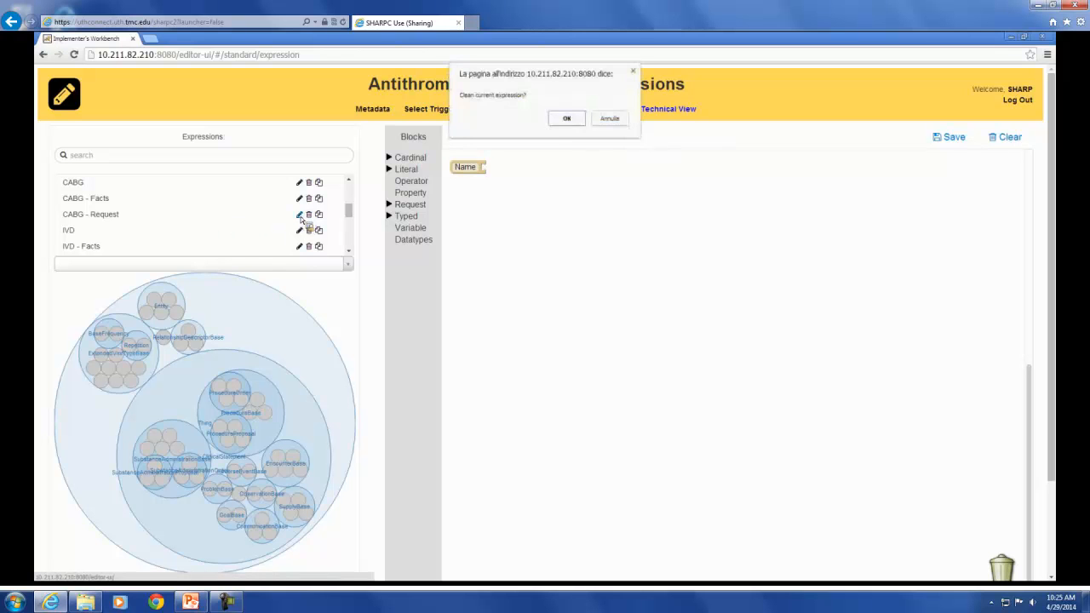
left_click(568, 119)
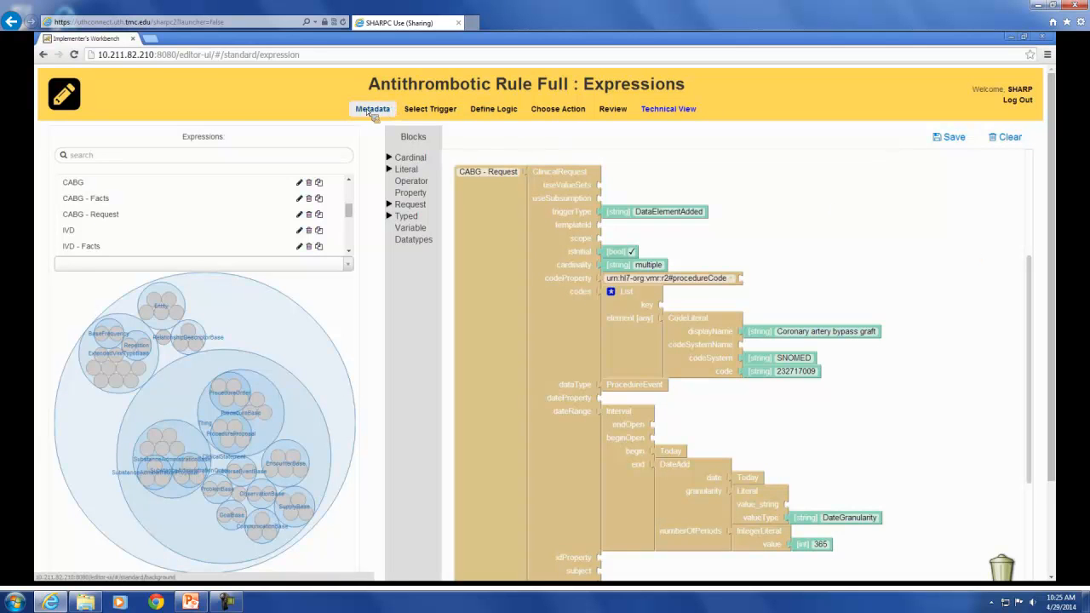
Close the current artifact from the artifact management home page and open Antithrombotic Rule wTrig for editing.
left_click(73, 90)
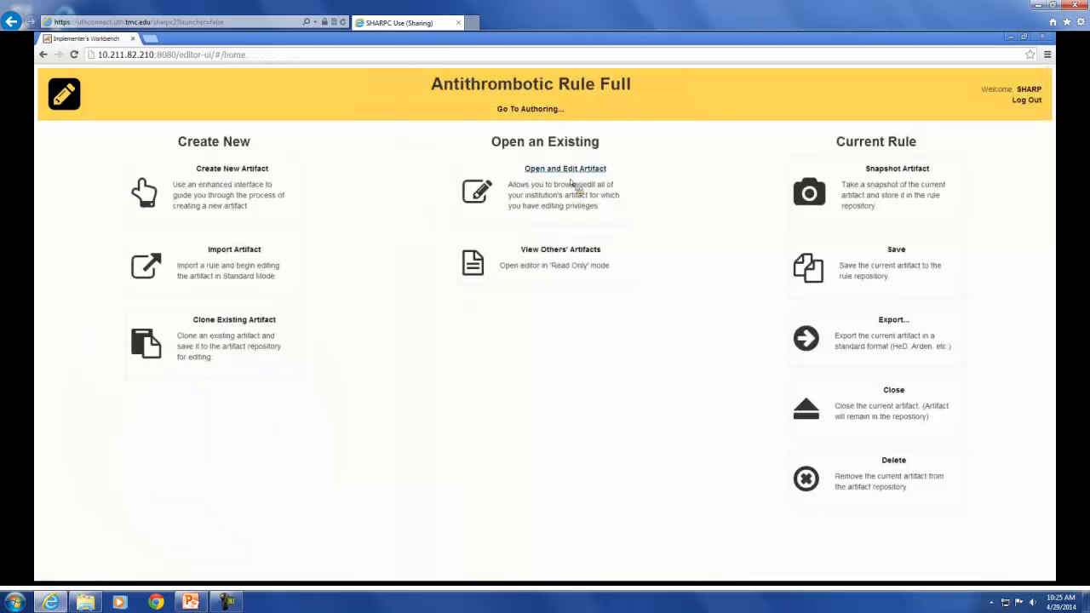
left_click(890, 402)
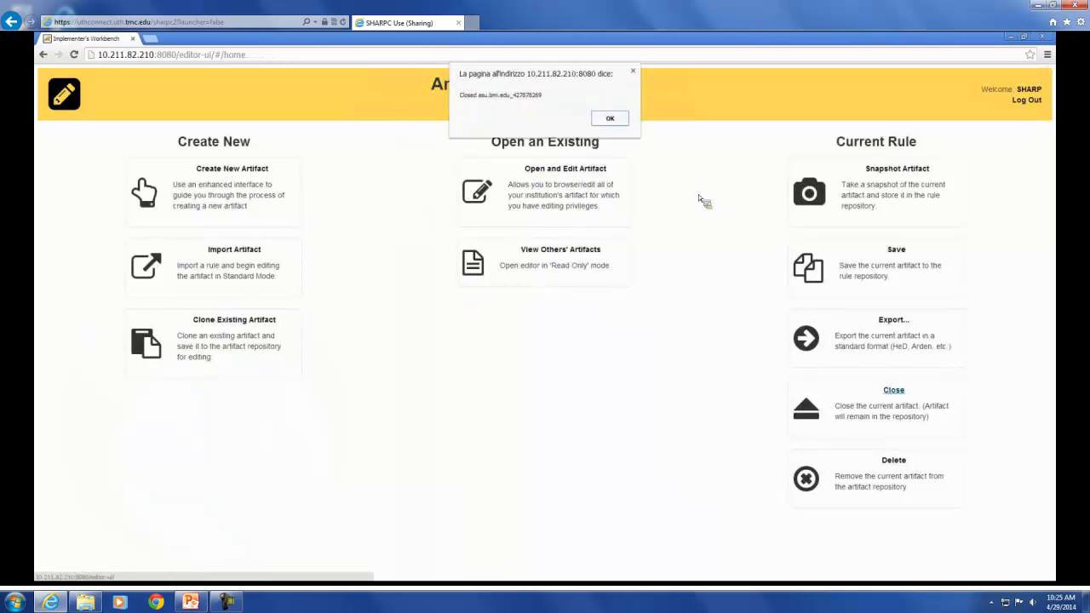
left_click(618, 118)
left_click(550, 169)
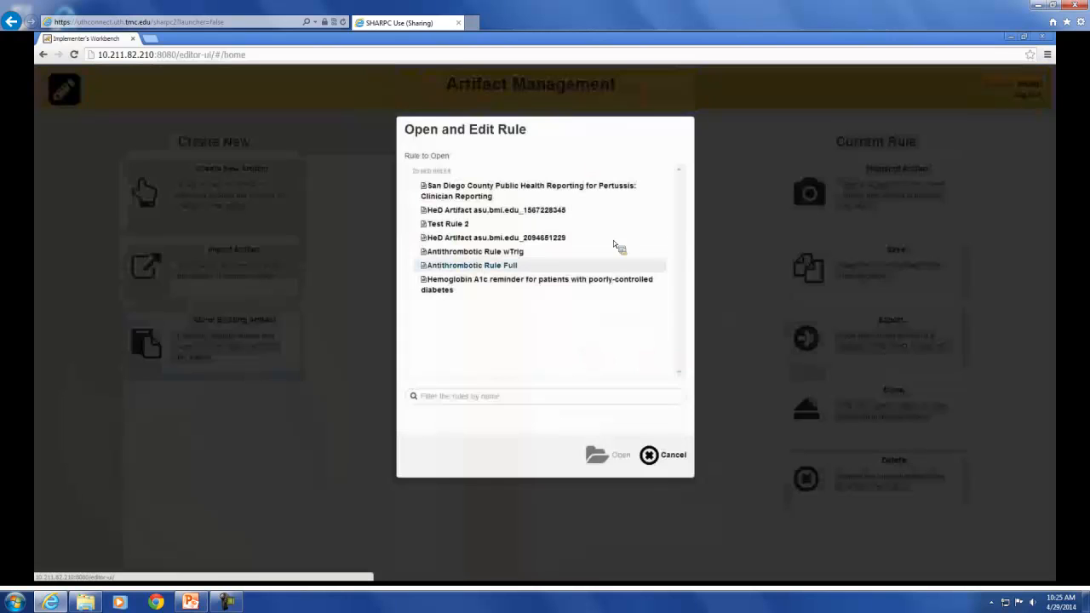
left_click(512, 251)
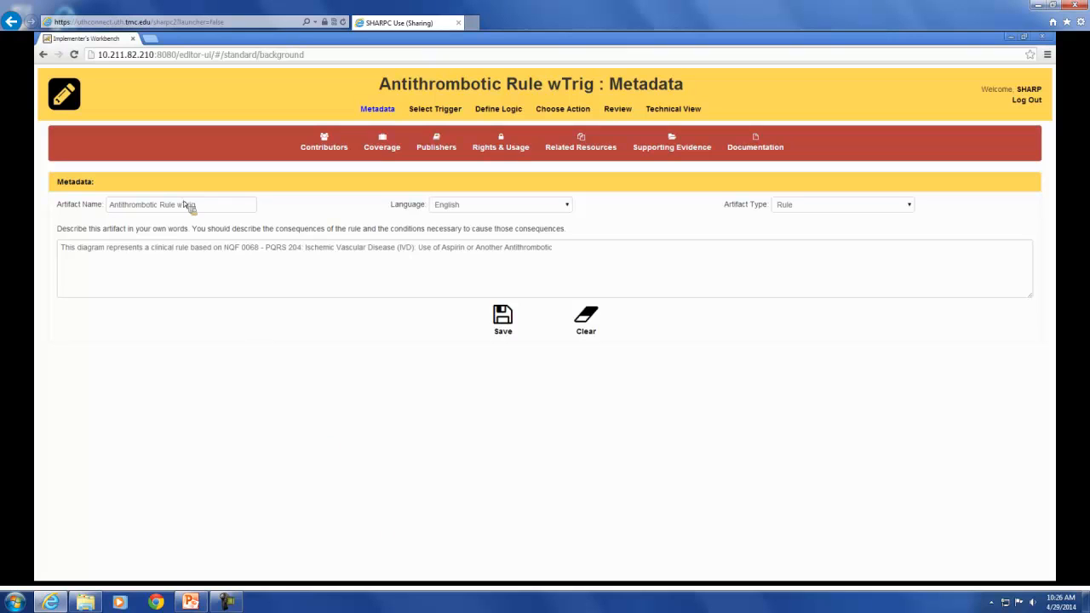
Review the triggers, logic conditions and actions of Antithrombotic Rule wTrig.
left_click(449, 113)
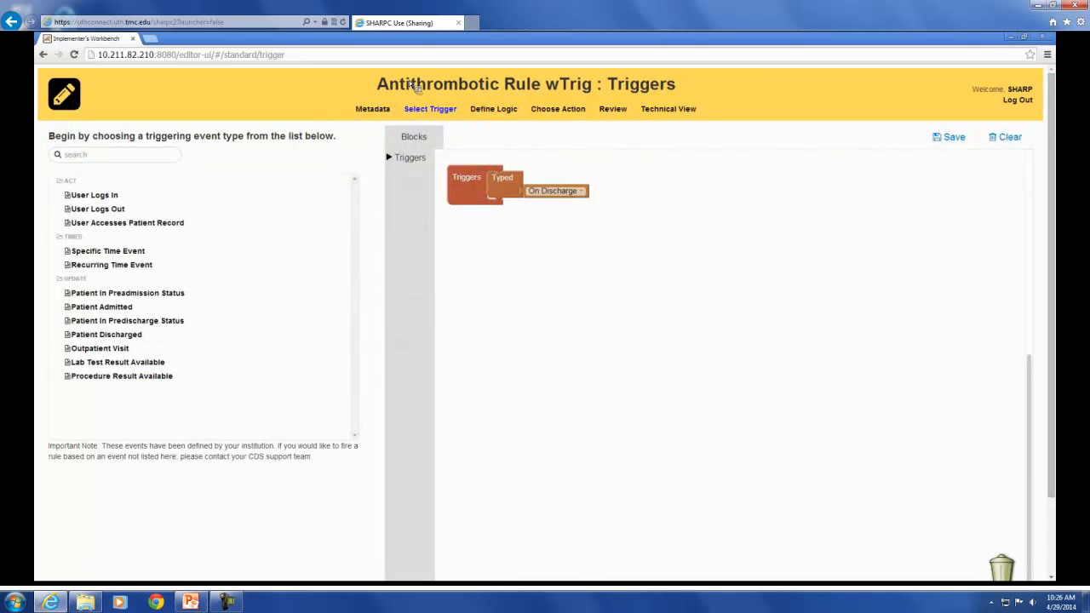
left_click(500, 113)
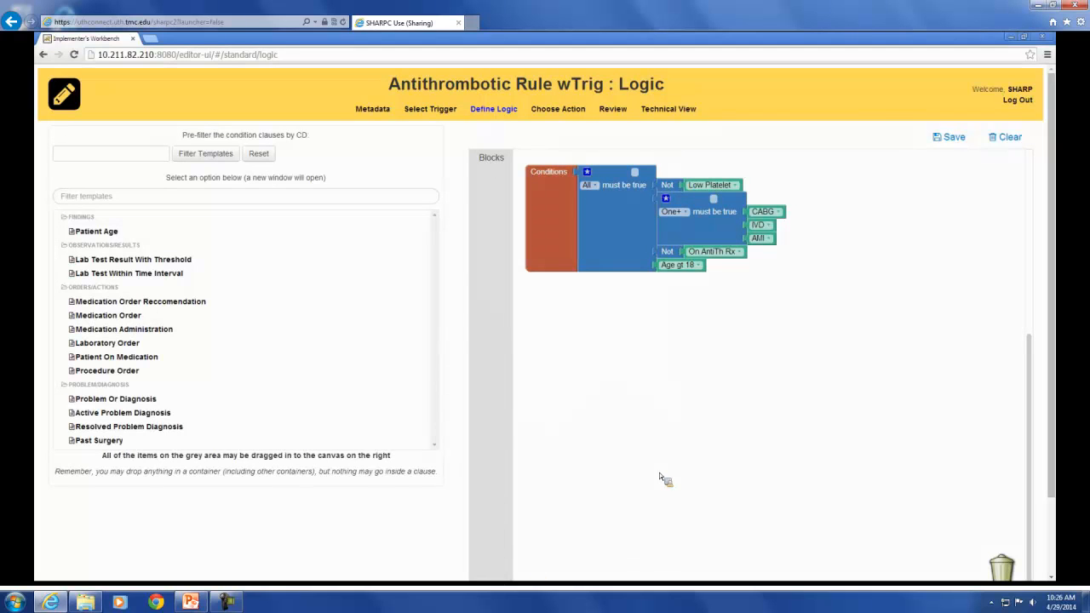
key("alt+Tab")
key("alt+Tab")
left_click(555, 115)
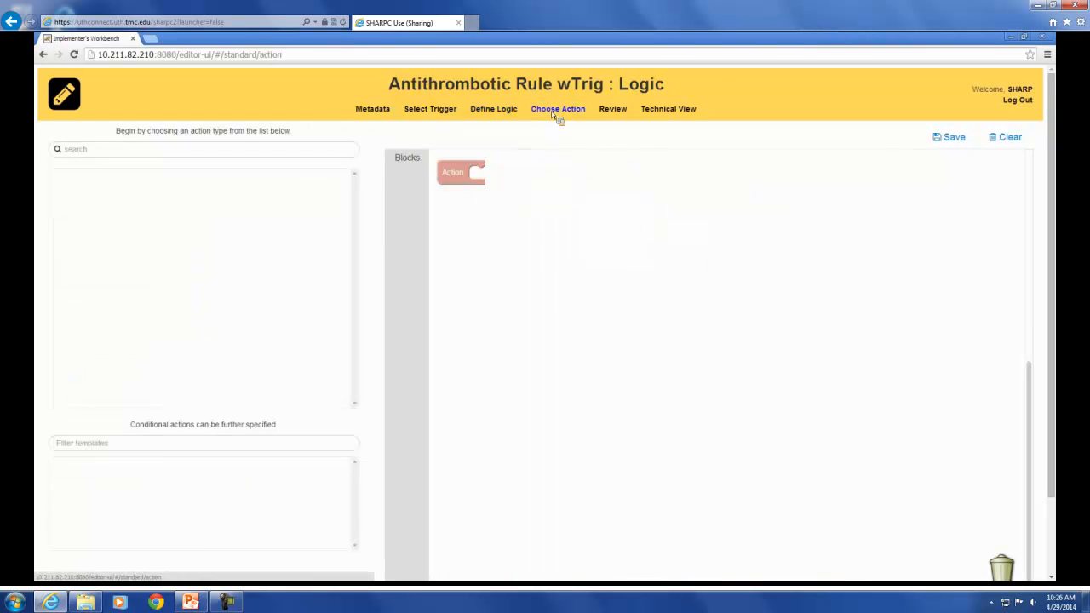
left_click(508, 114)
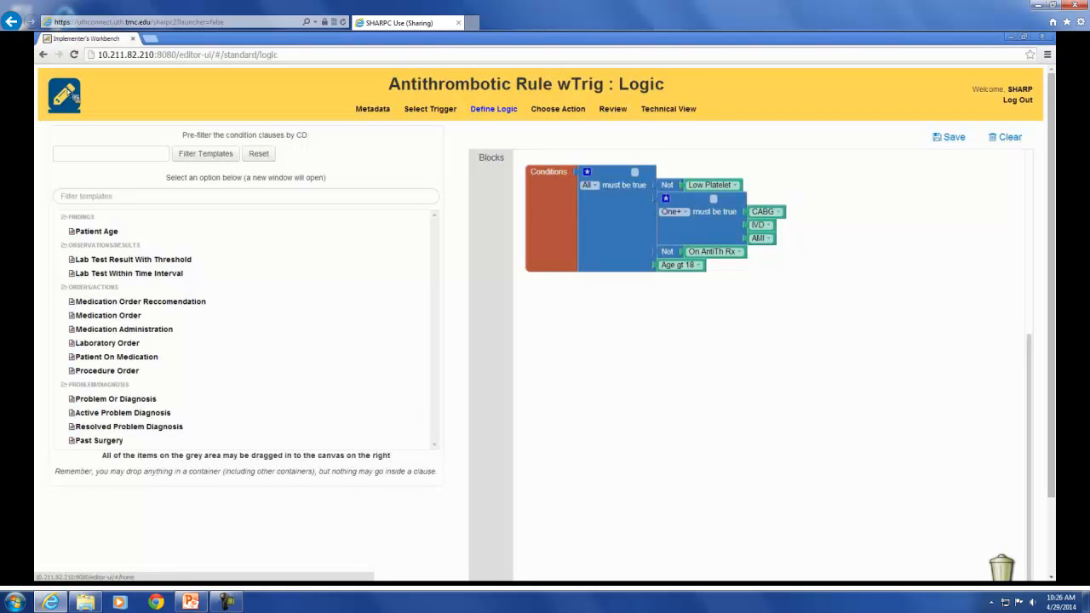
Close Antithrombotic Rule wTrig from the artifact management home page and create a new artifact.
left_click(68, 92)
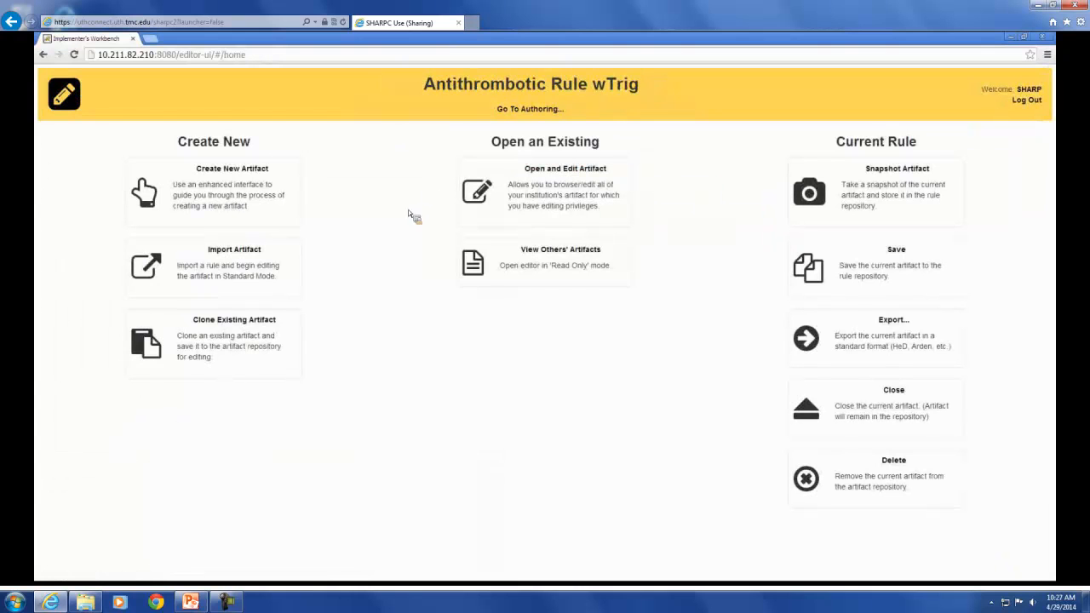
left_click(893, 390)
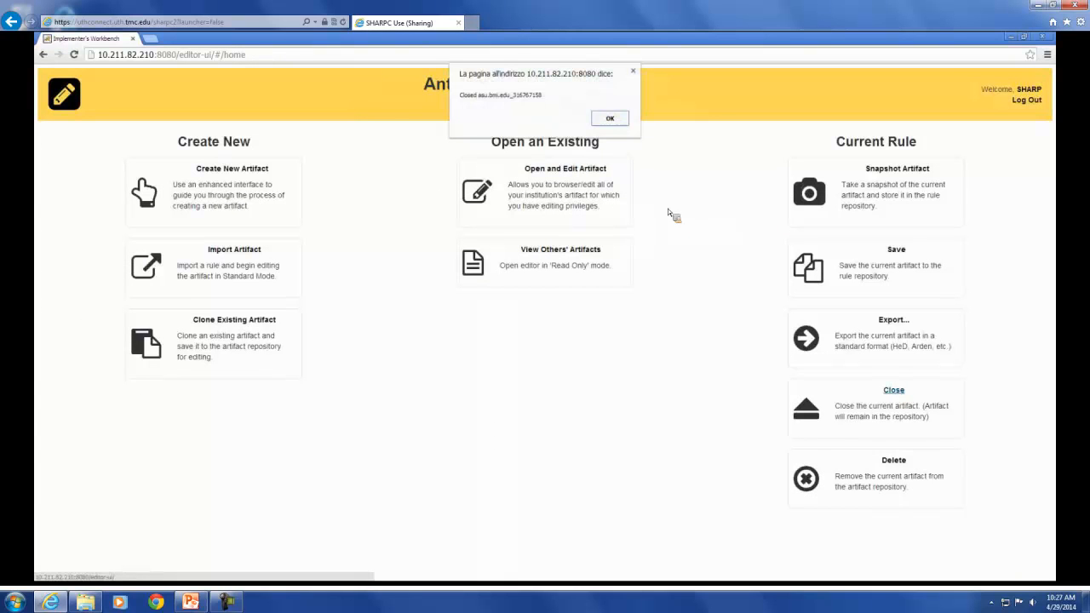
left_click(611, 119)
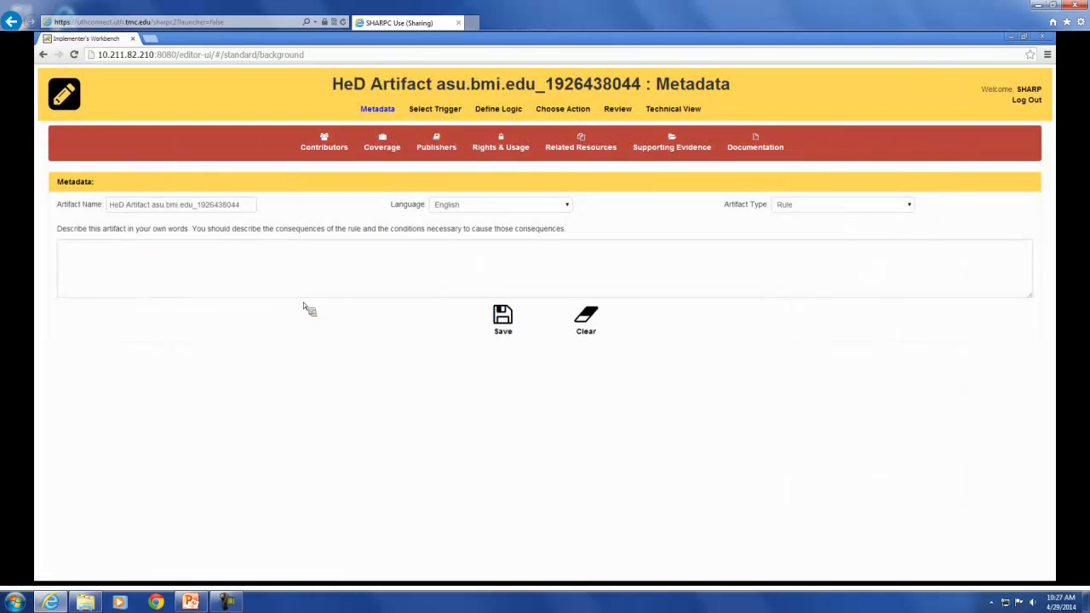
Name the new artifact "New Rule for Demo - Antithrombotic", describe it as "This is a test", and save the metadata.
left_click_drag(249, 204, 68, 226)
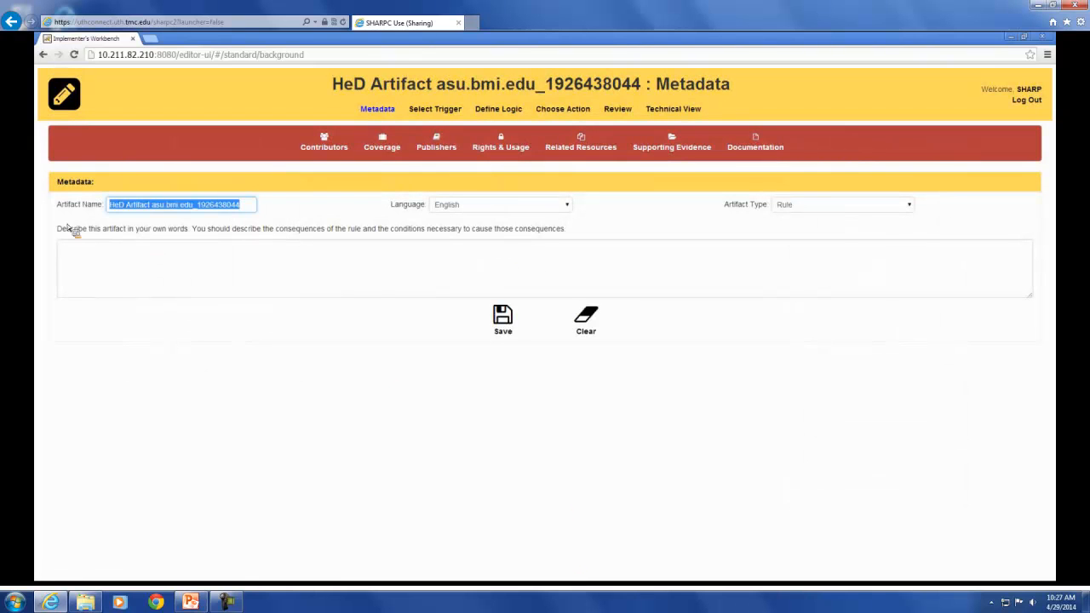
type("New Rule for D")
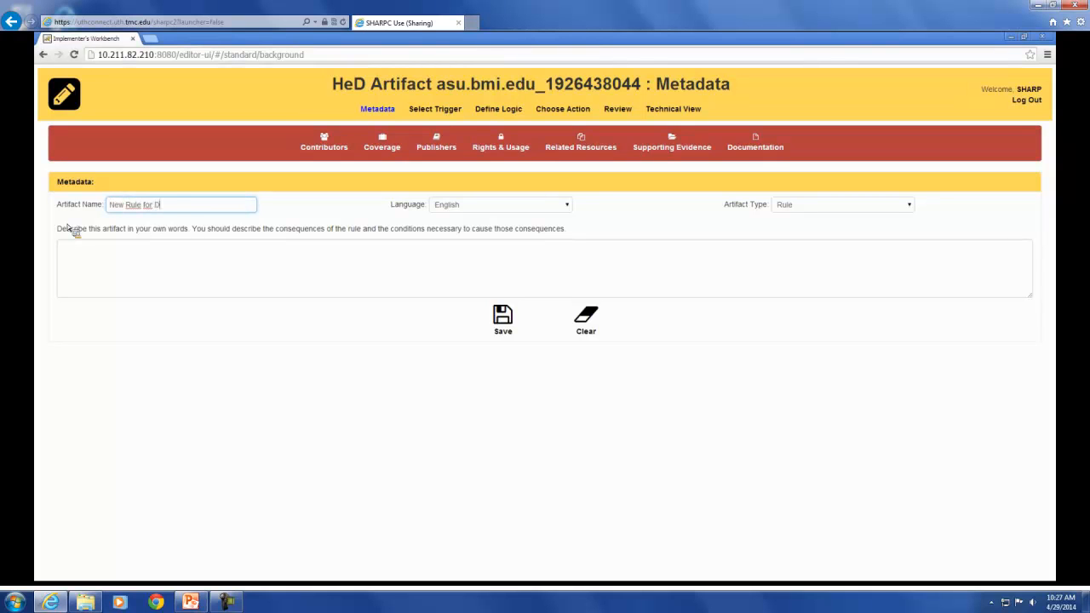
type("emo - Antithrombotic")
left_click(154, 292)
left_click(153, 276)
type("This is a test")
left_click(504, 318)
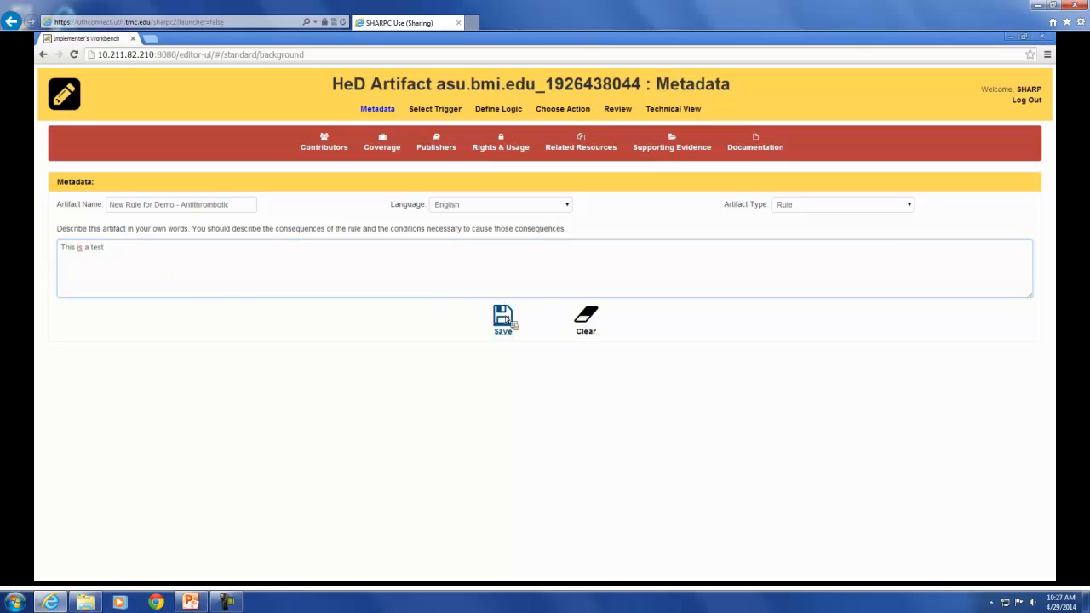
Add a Patient In Predischarge Status trigger to the rule, keeping the template's default values.
left_click(439, 109)
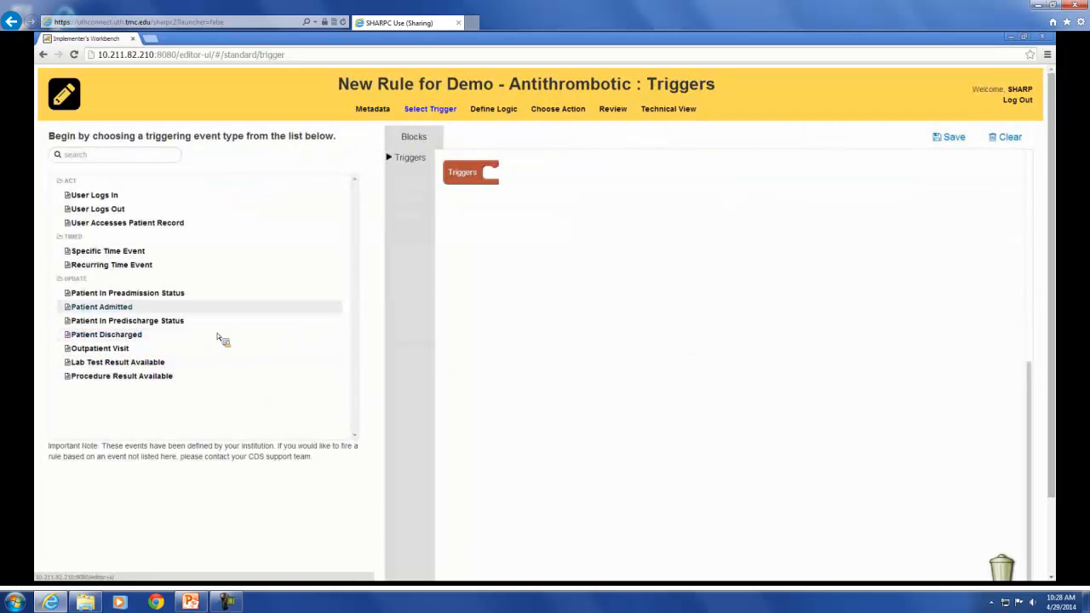
left_click(136, 322)
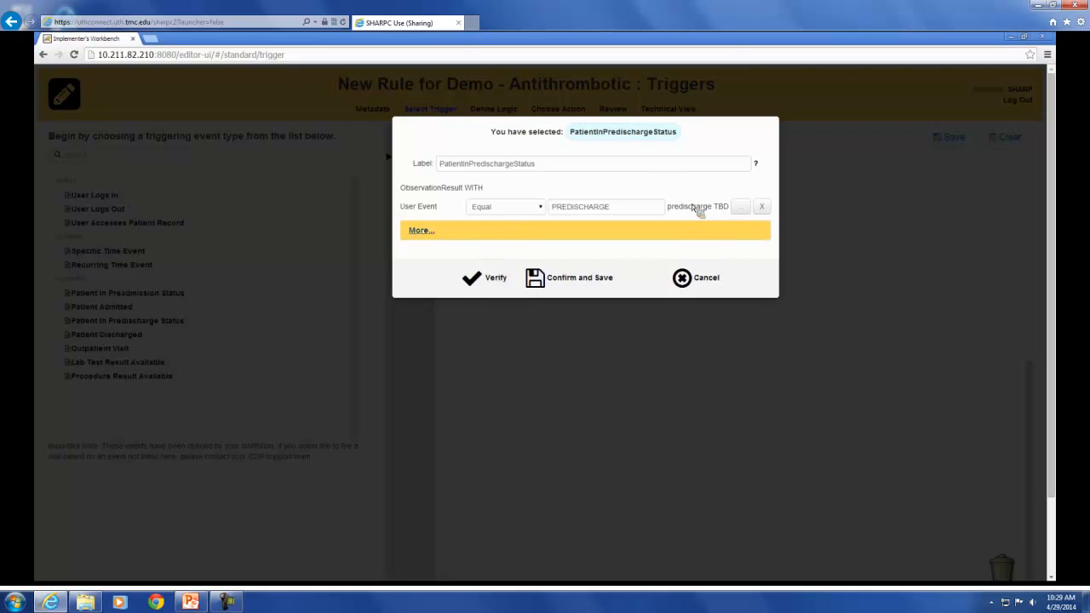
left_click(553, 280)
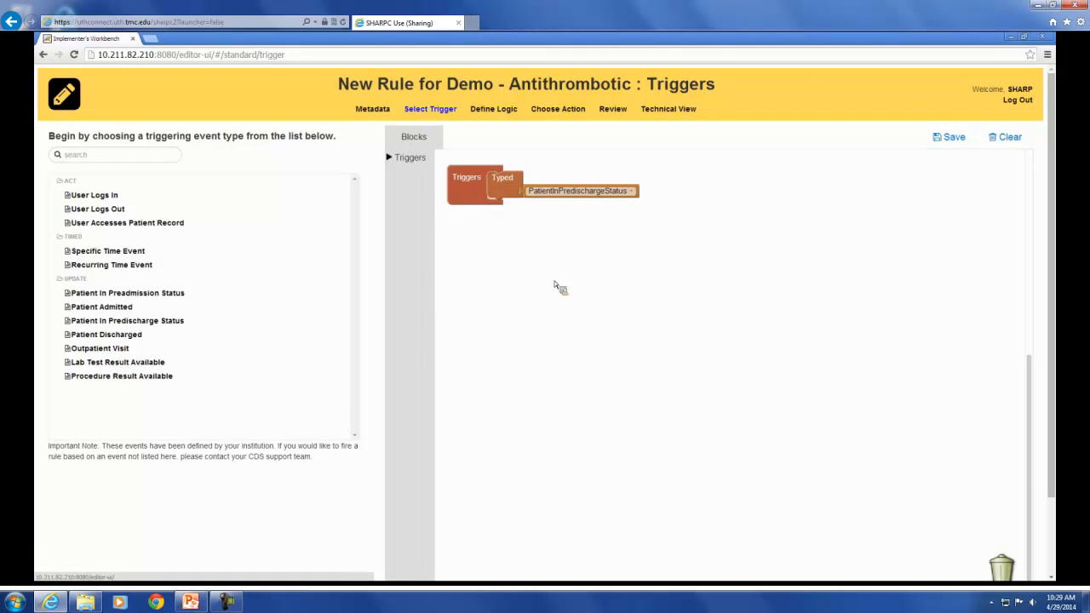
scroll(554, 284, "down", 2)
left_click_drag(1056, 225, 1034, 118)
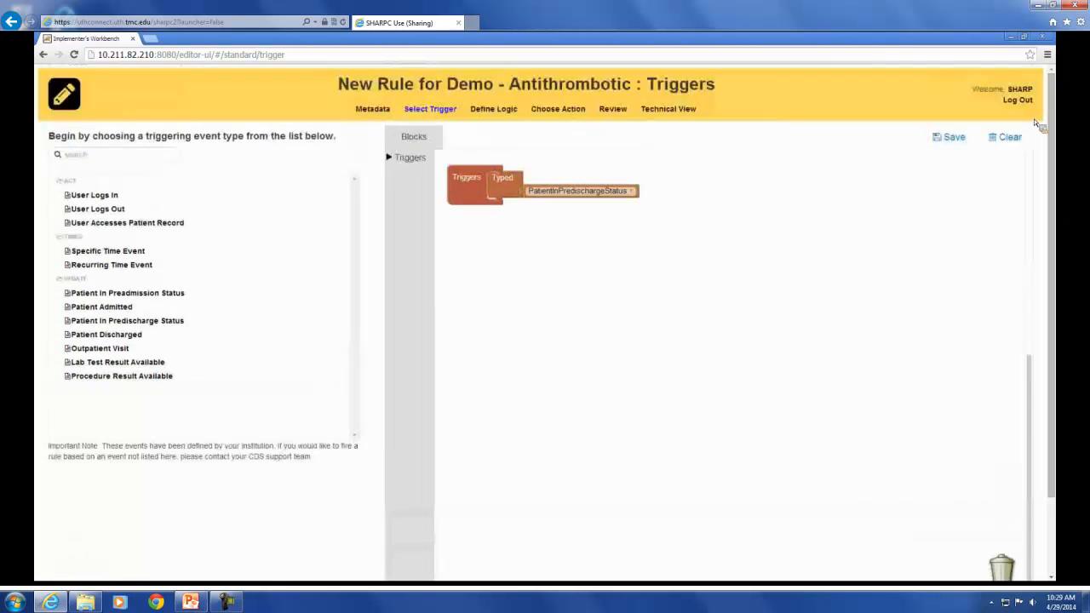
Edit the predischarge trigger block as a template, label it "On Predischarge", save it and reload the rule's triggers.
right_click(542, 192)
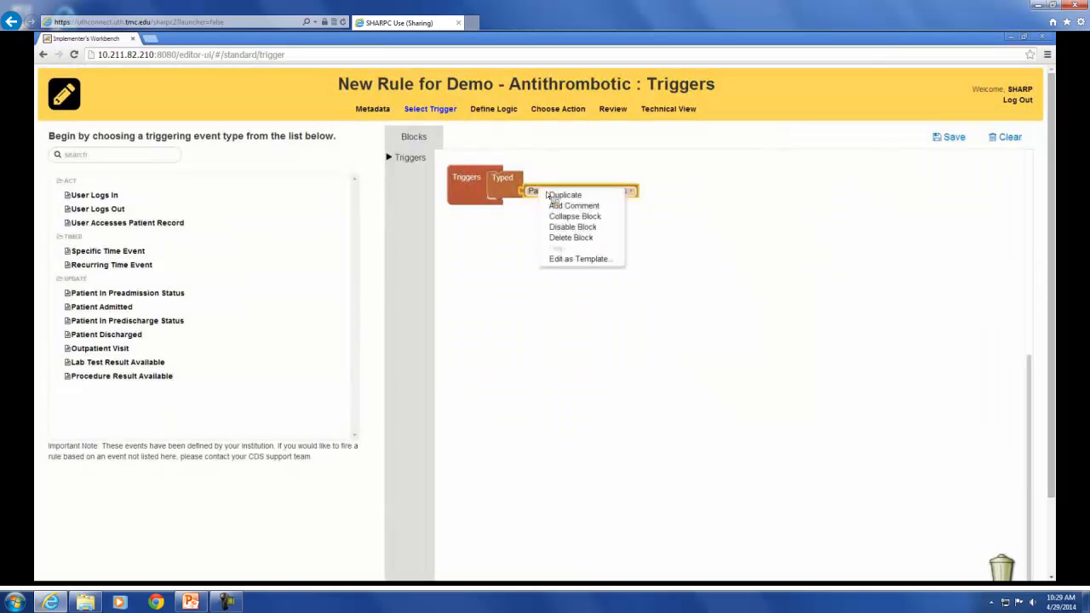
left_click(573, 258)
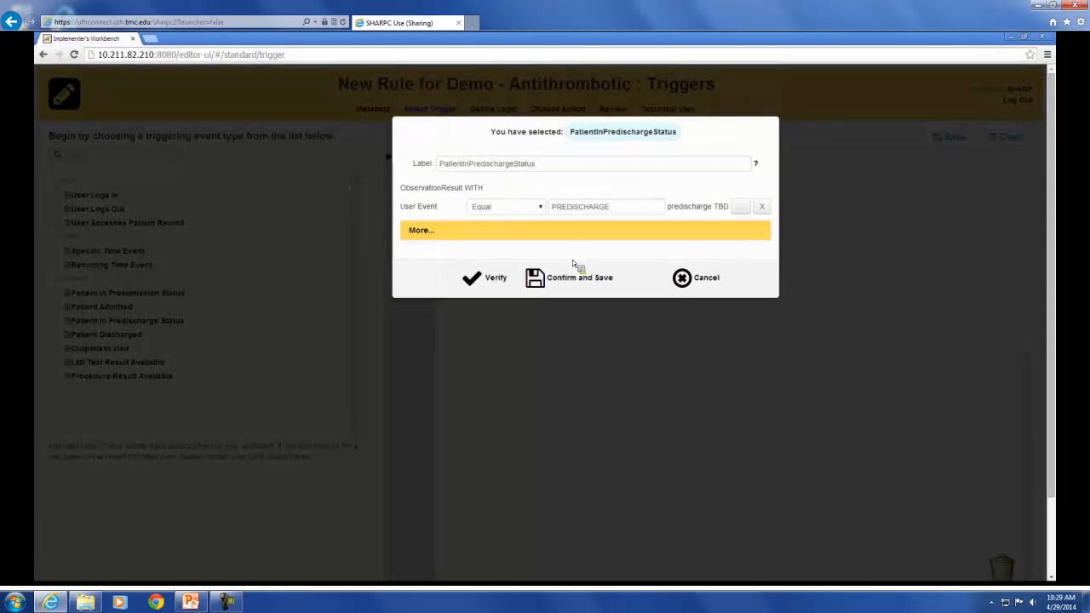
left_click_drag(548, 171, 389, 165)
type("On P")
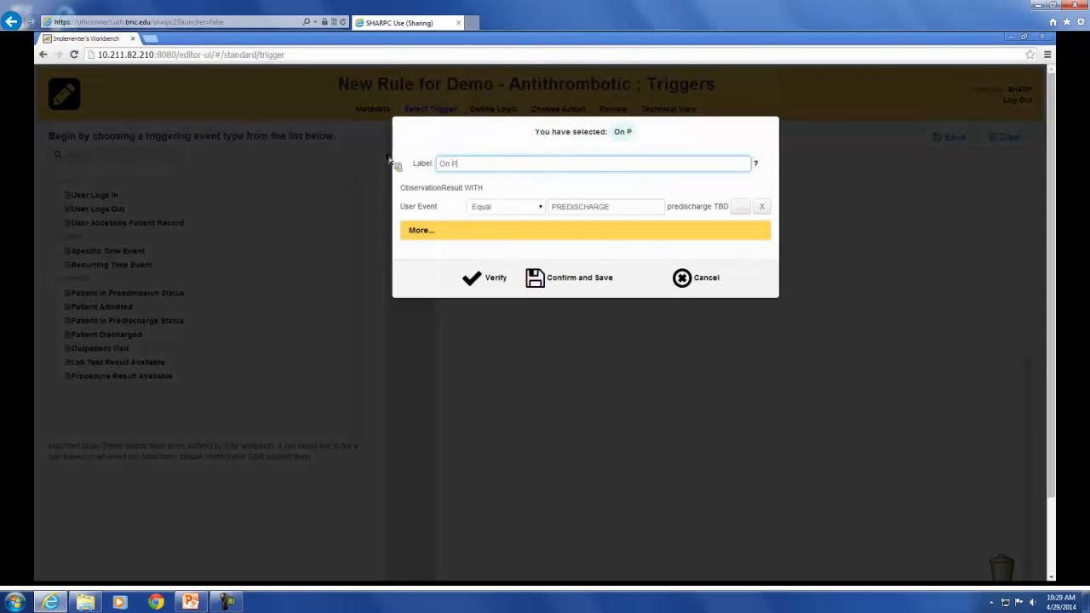
type("redischarge")
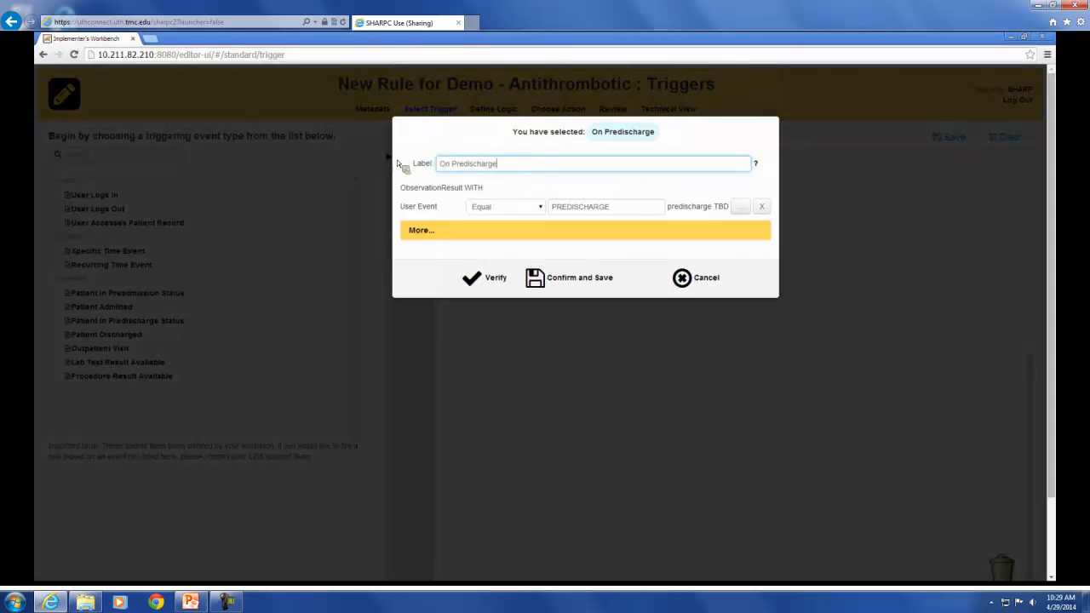
left_click(557, 280)
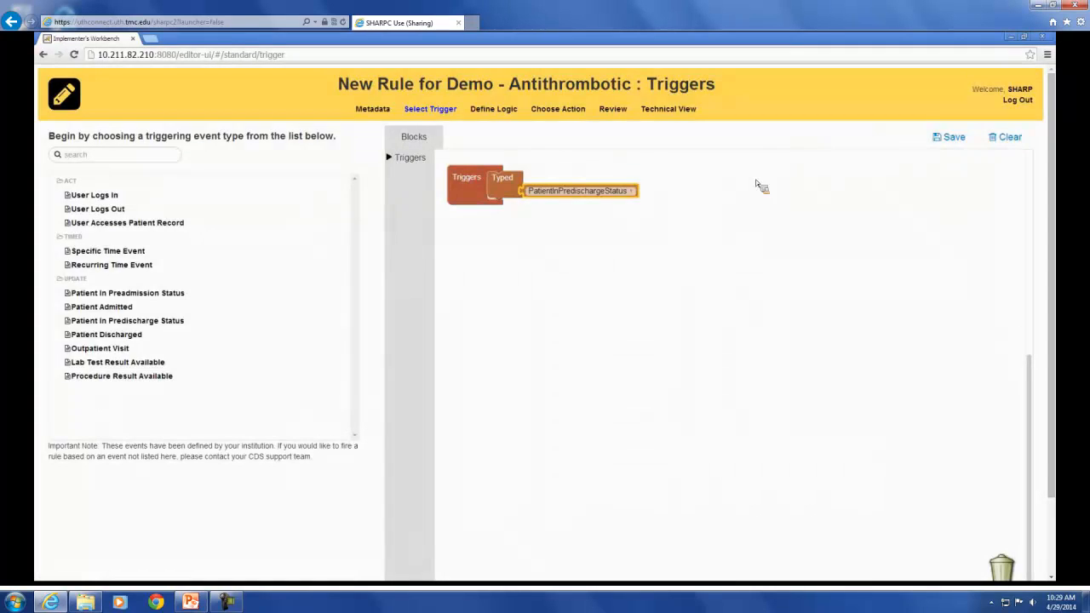
left_click(483, 110)
left_click(435, 113)
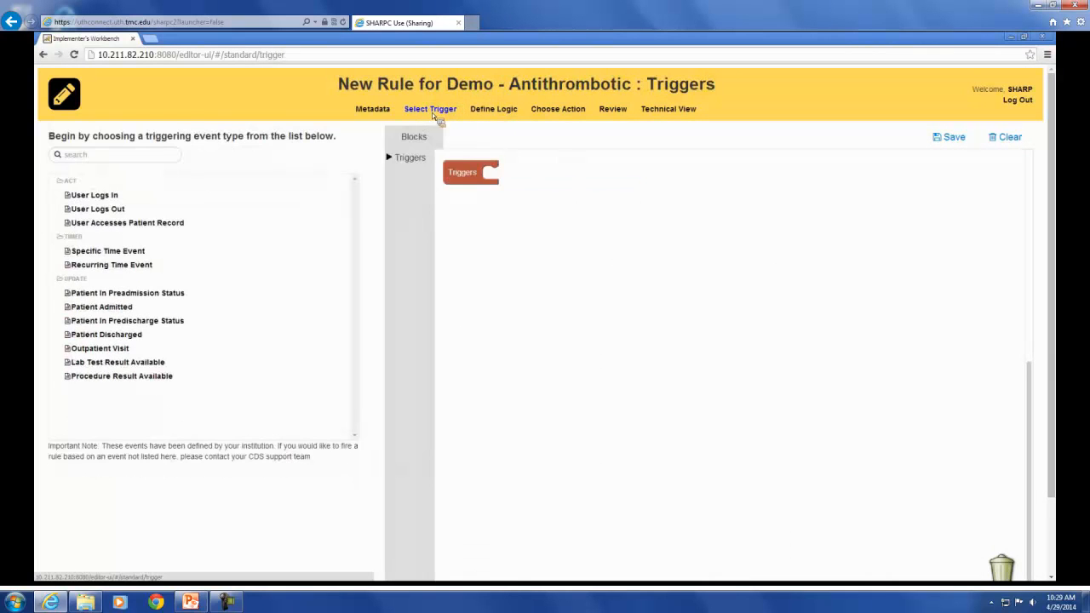
Start a Patient Age condition in the rule's logic and label it "Age GtOrEq 18".
left_click(482, 111)
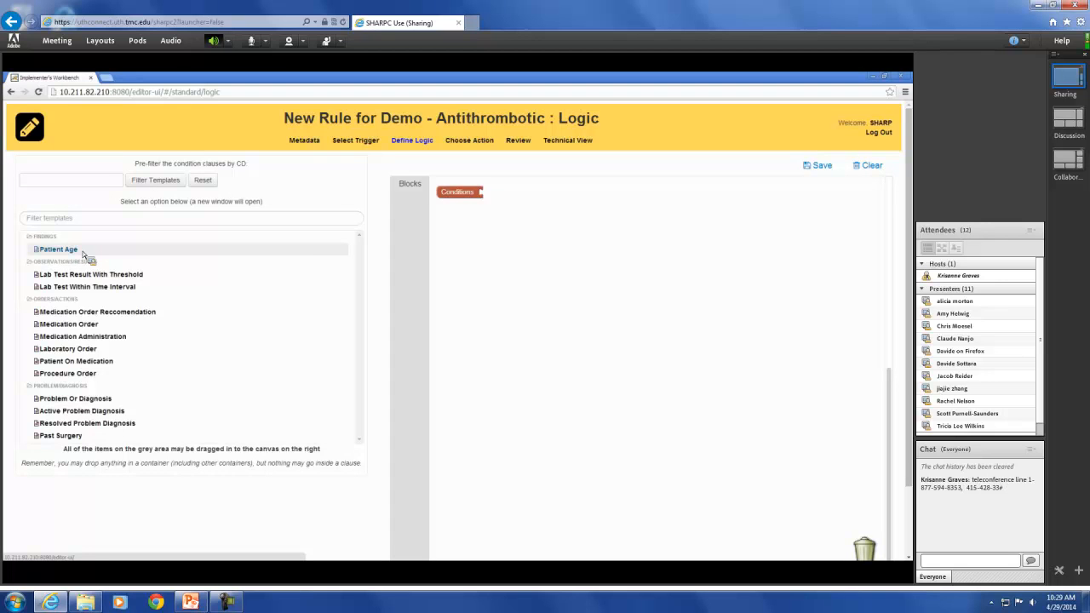
left_click(58, 248)
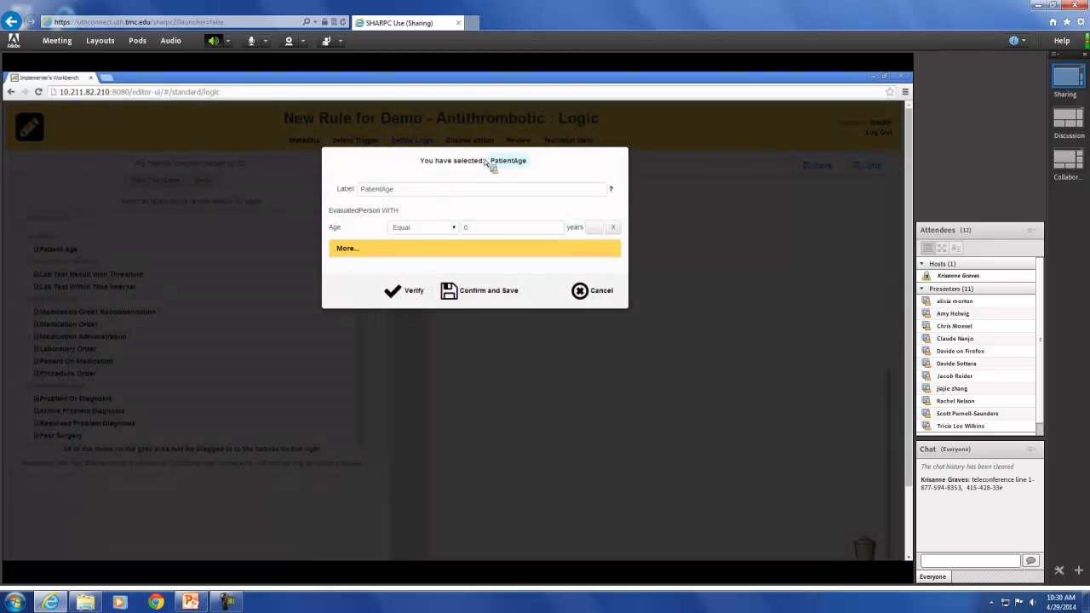
double_click(411, 190)
type("Age grea")
key("BackSpace")
key("BackSpace")
key("BackSpace")
key("BackSpace")
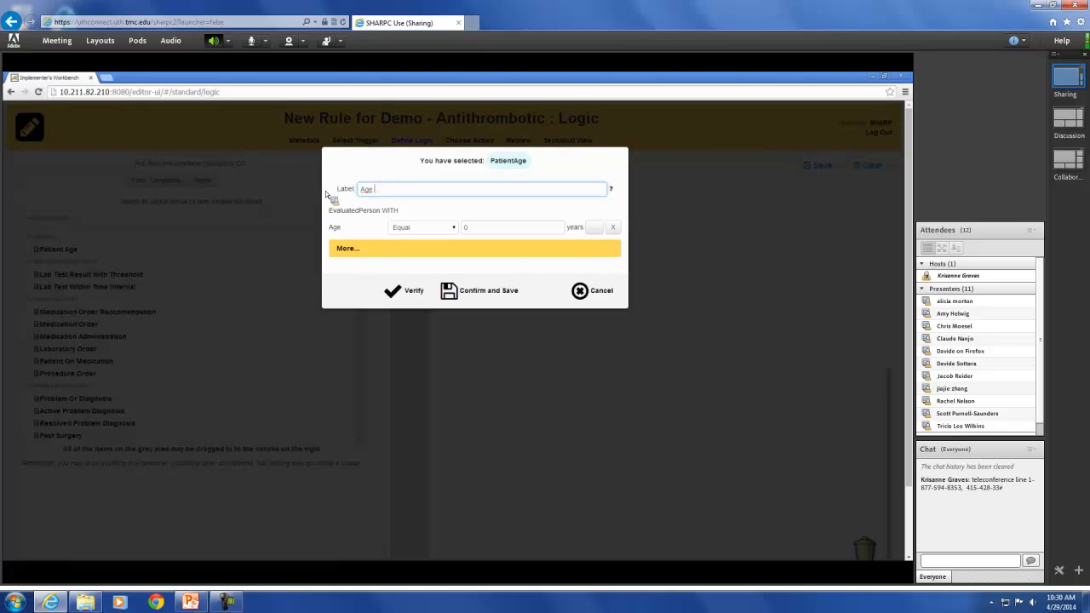
type("Gr")
type("OrEq ")
type("18")
Set the age criterion to GreaterOrEqual 18 years, save it, and move its block beside the Conditions block.
left_click(448, 228)
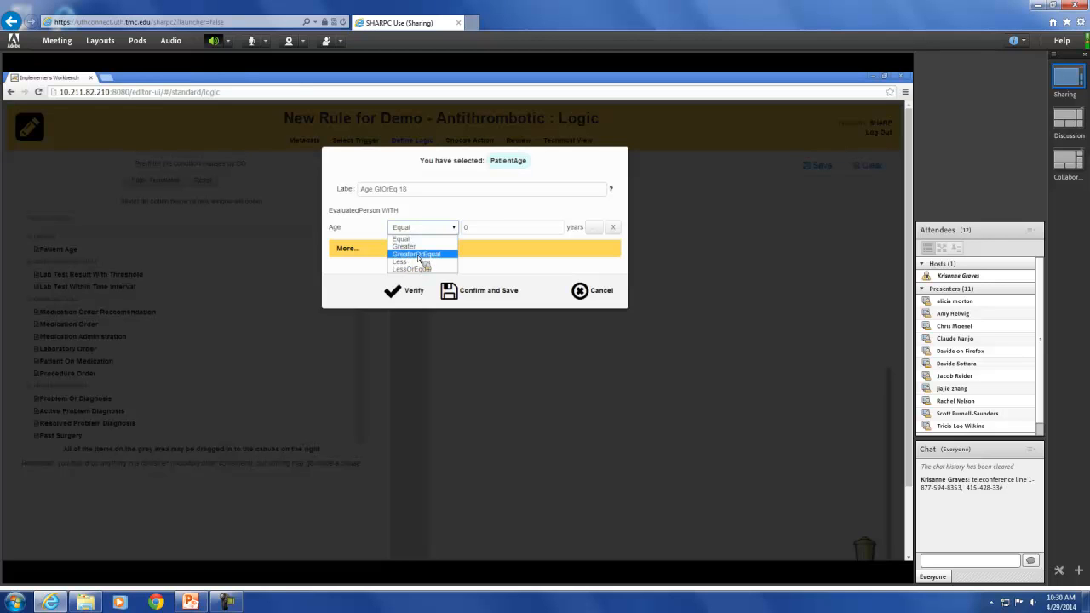
left_click(418, 254)
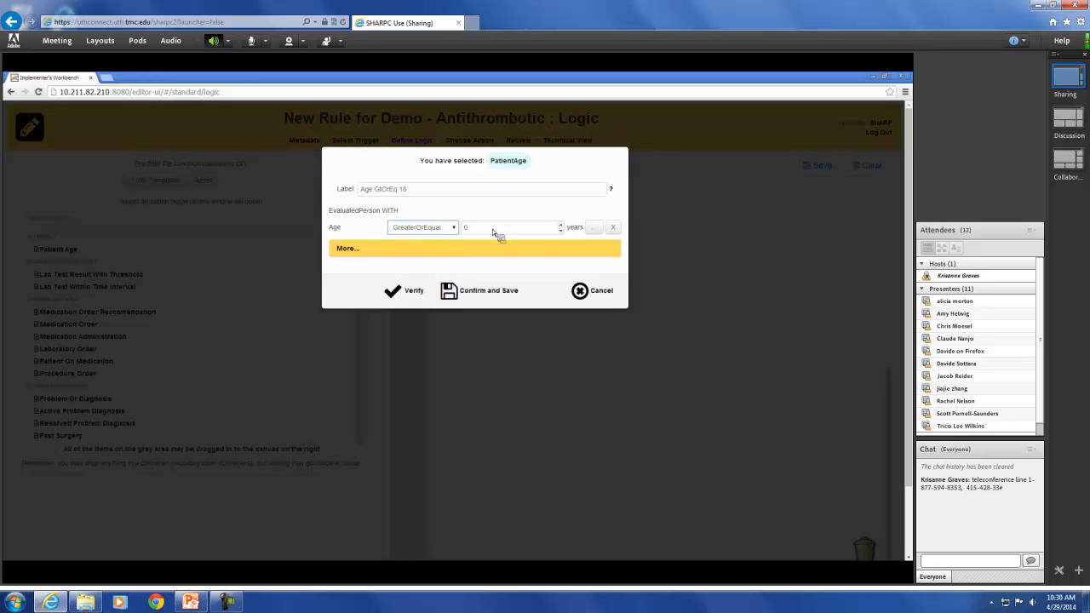
left_click(474, 230)
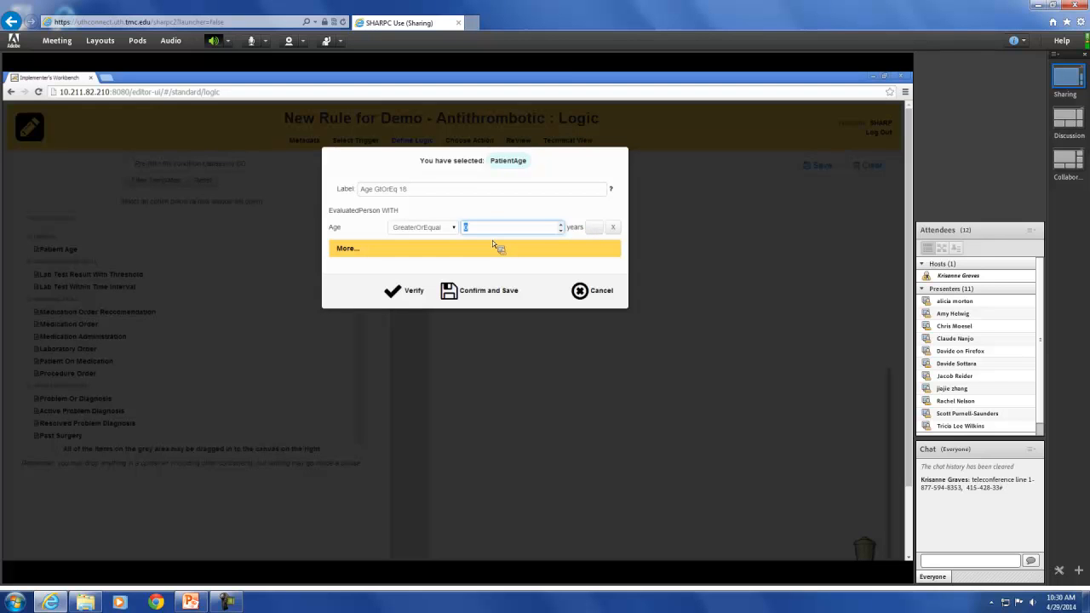
type("18")
left_click(504, 209)
mouse_move(1040, 321)
left_mouse_down()
mouse_move(1042, 358)
mouse_move(1036, 314)
left_mouse_up()
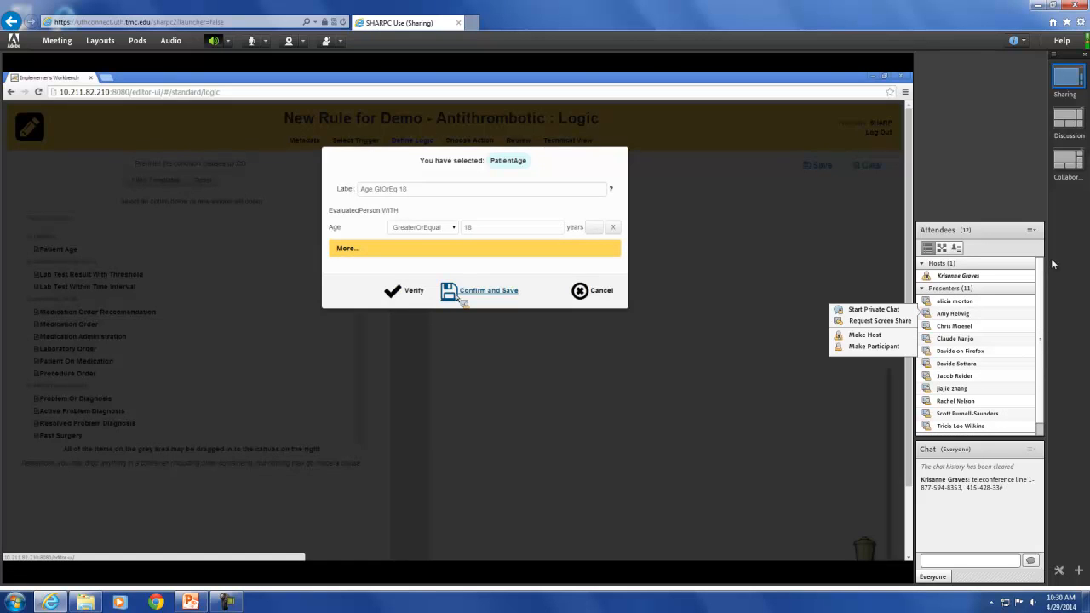
left_click(461, 294)
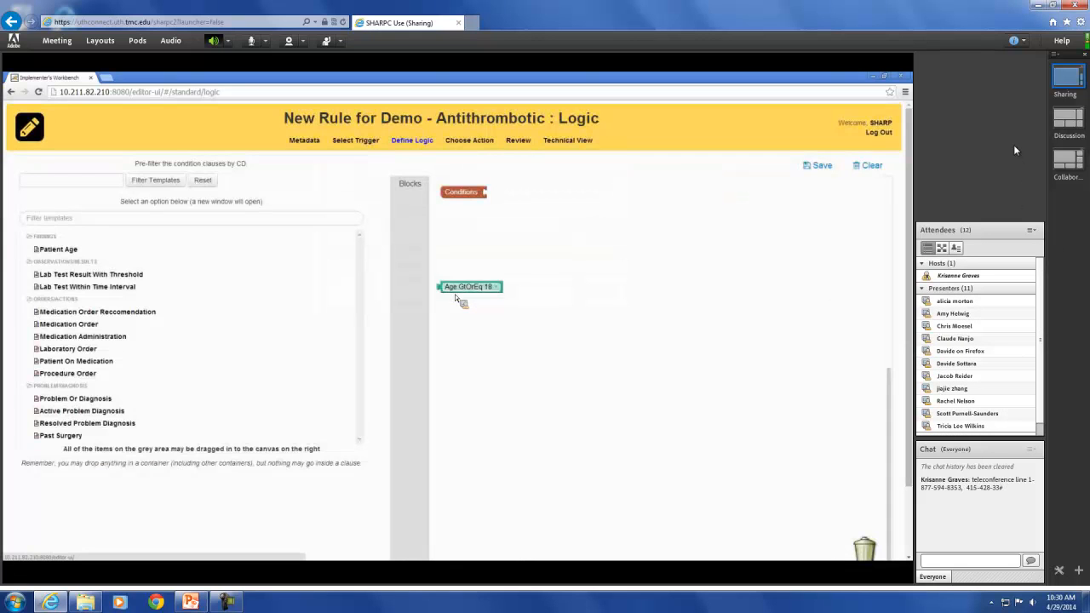
left_click_drag(458, 290, 575, 207)
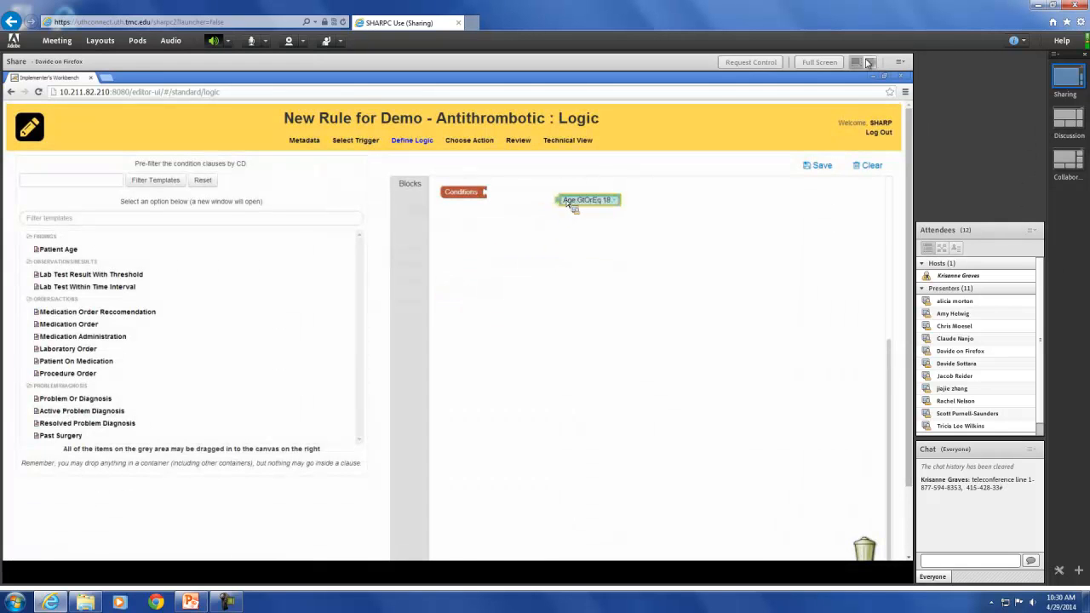
View the shared screen in full-screen mode, filter the condition templates by "prob", and clear the filter.
left_click(823, 63)
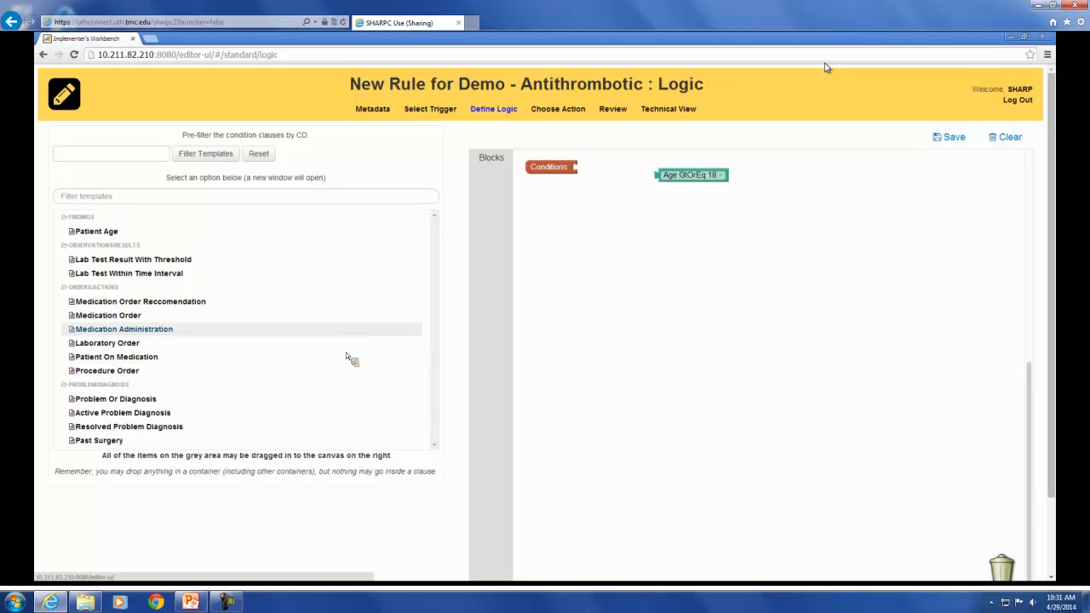
left_click(178, 198)
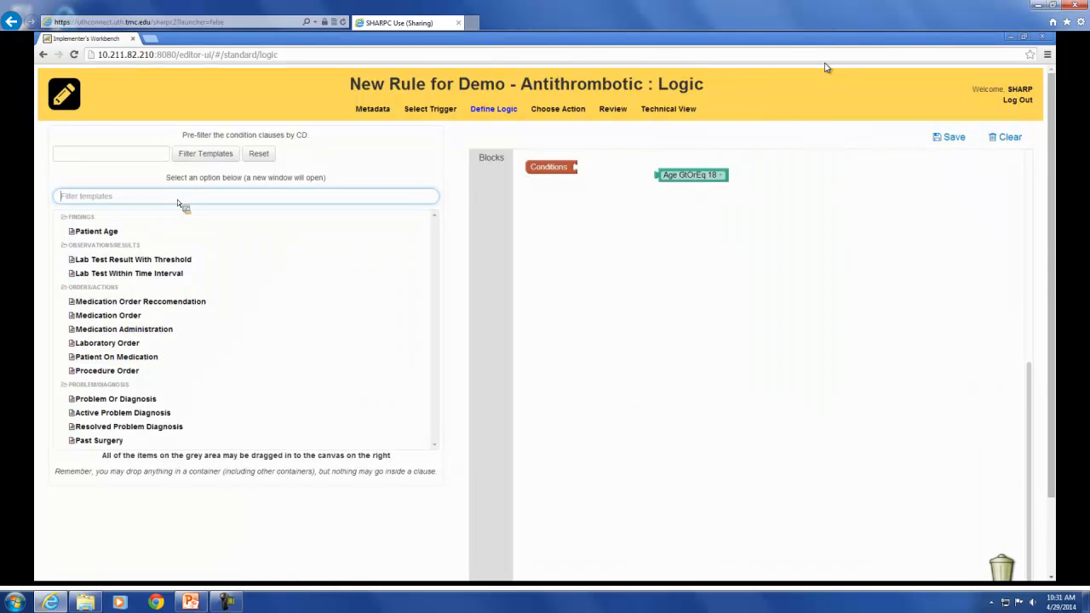
type("prob")
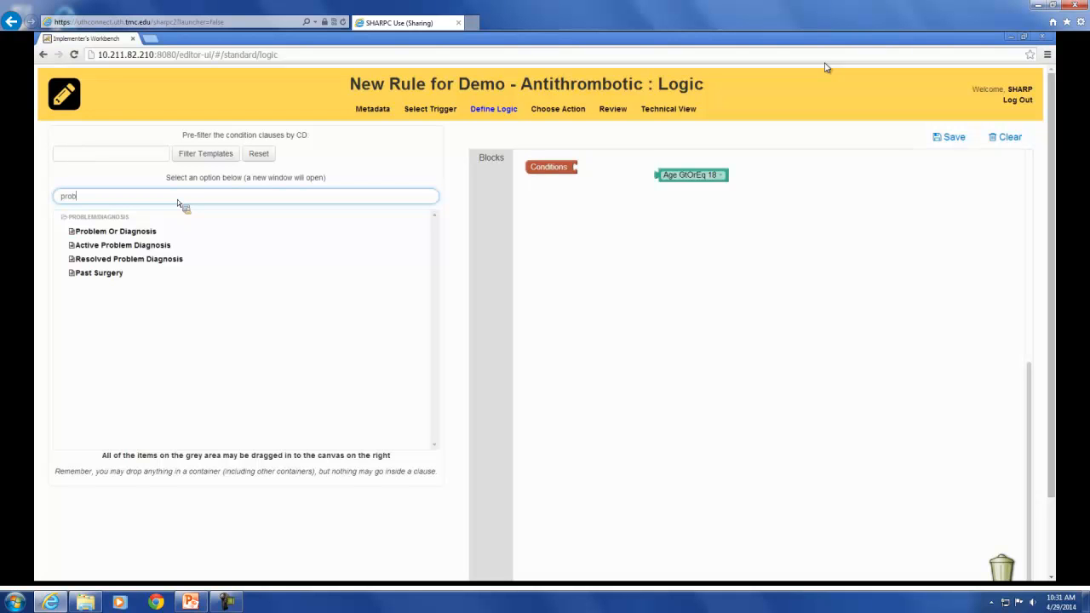
left_click_drag(177, 200, 40, 182)
key("BackSpace")
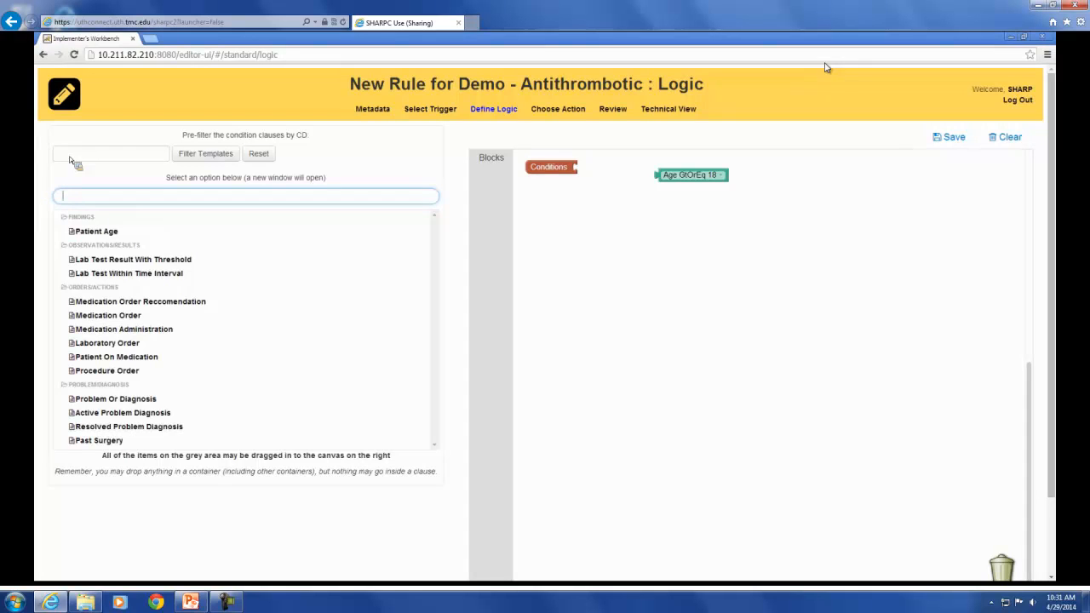
Pre-filter the condition templates by the "Acute myocardial infarction" concept.
left_click(70, 158)
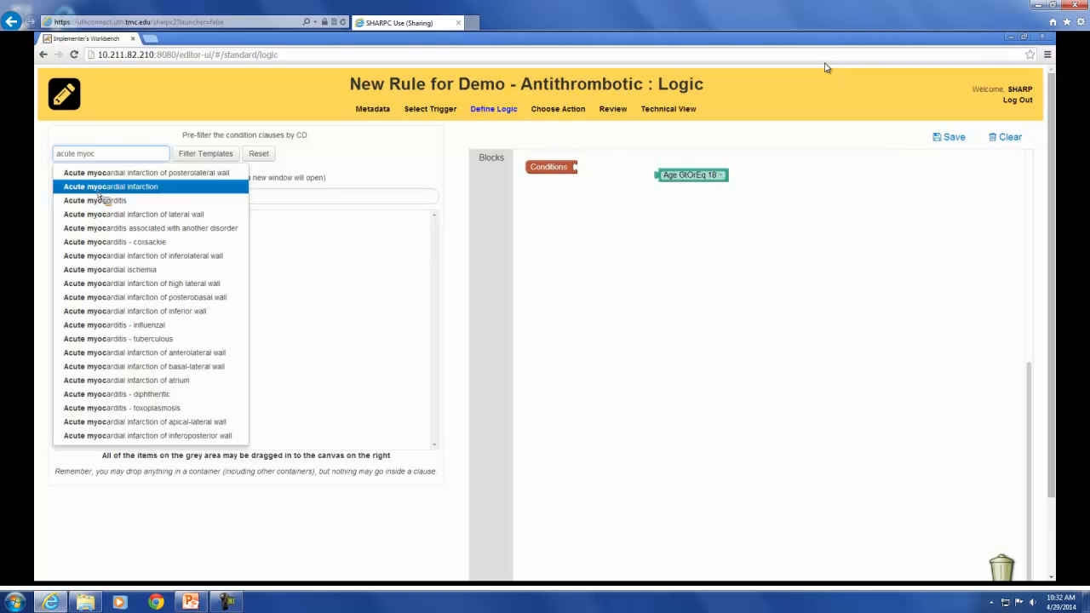
left_click(117, 190)
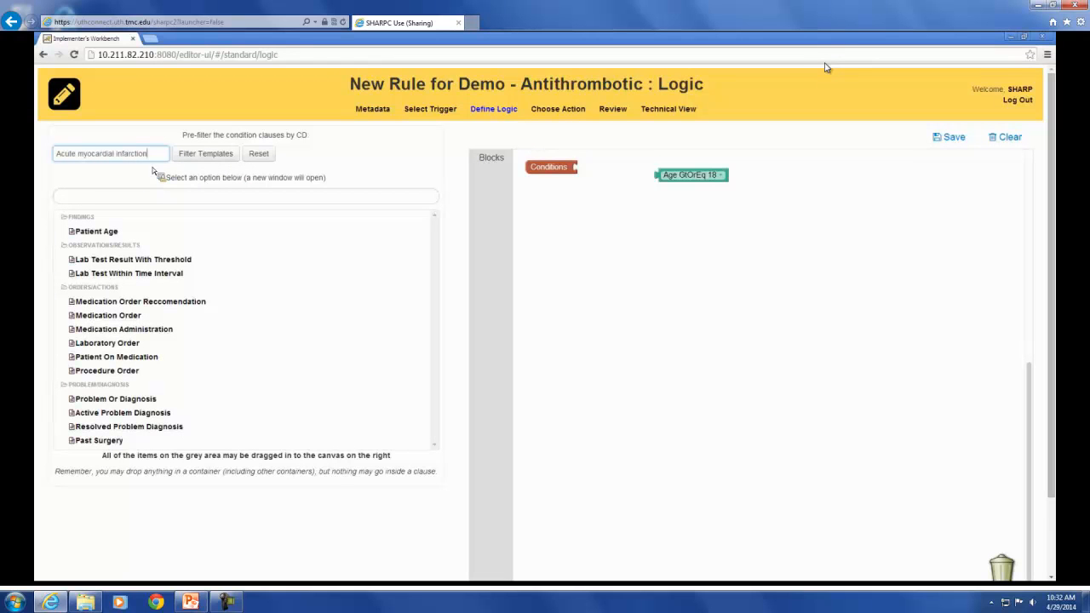
left_click(202, 156)
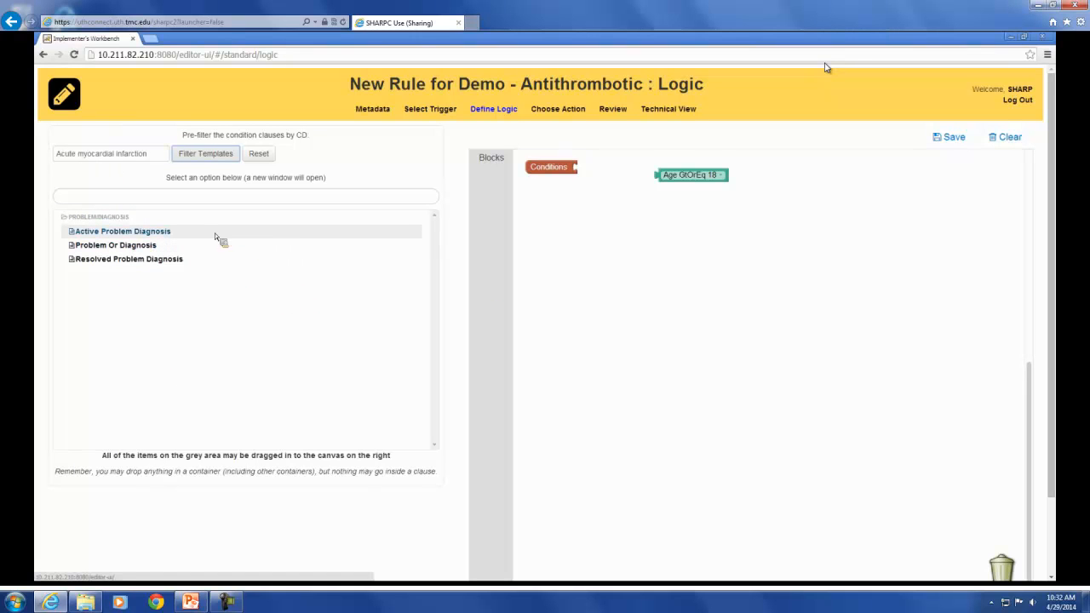
Start an Active Problem Diagnosis condition from the filtered templates and label it "AMI Dx".
left_click(134, 232)
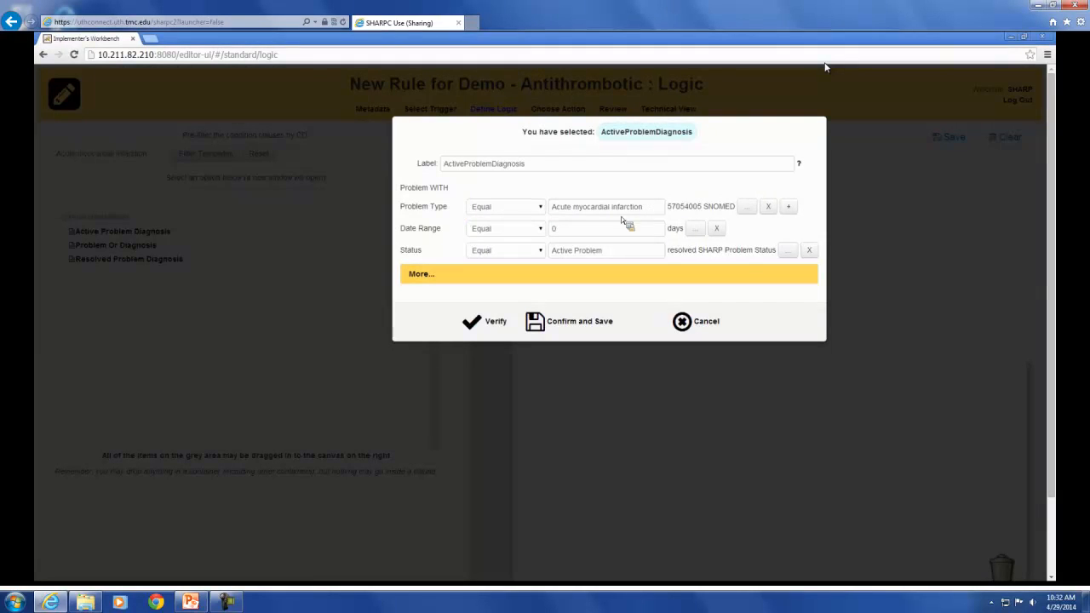
left_click_drag(544, 160, 315, 153)
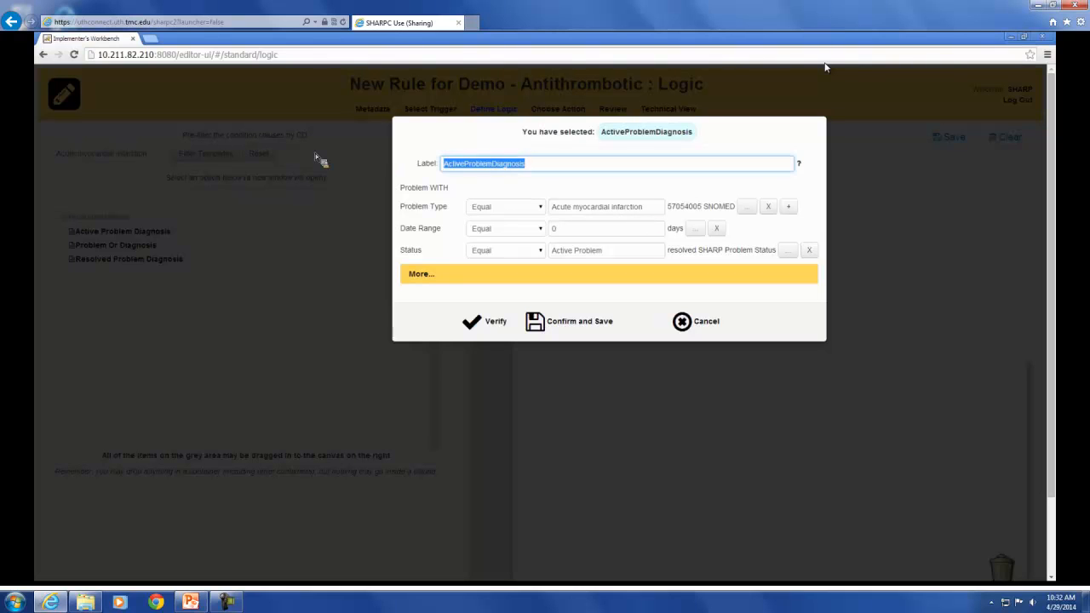
type("AMI Dx")
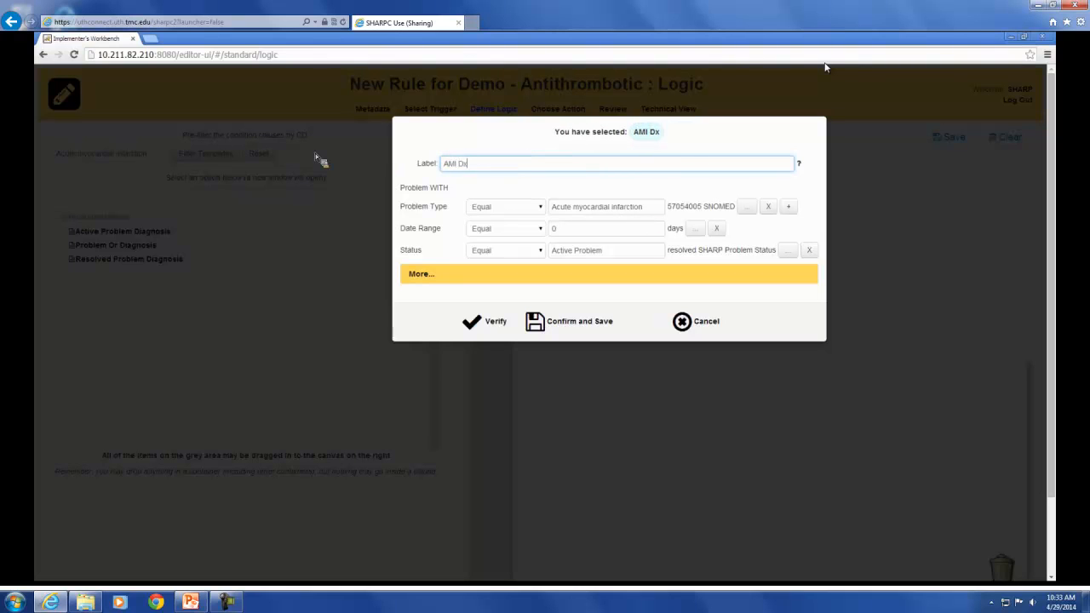
left_click(561, 181)
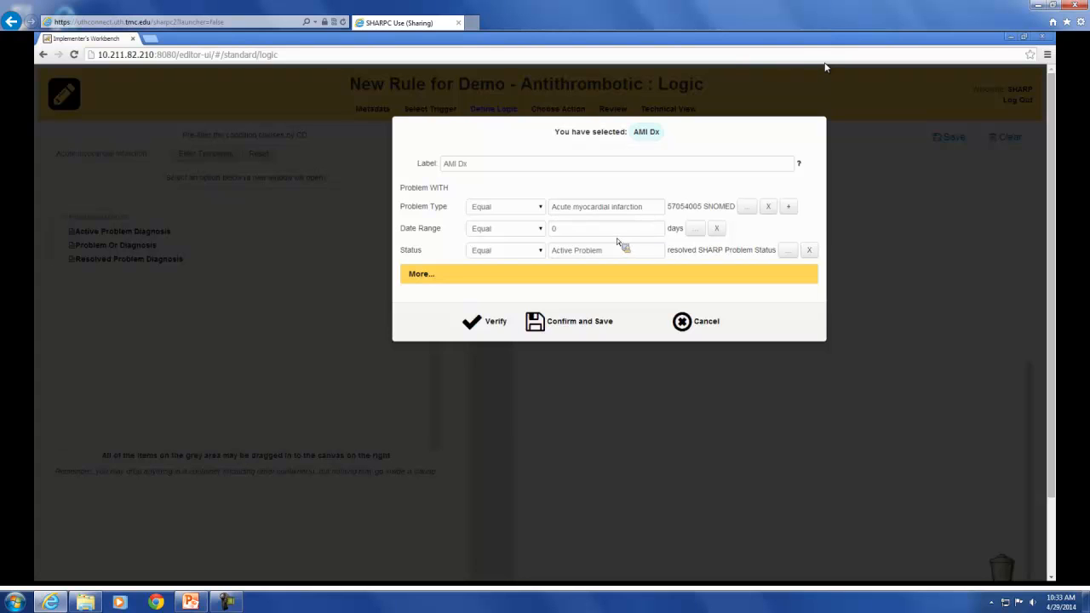
Set the AMI Dx condition's date range to -15 days and adjust its comparison operator.
left_click(570, 228)
key("BackSpace")
type("-15")
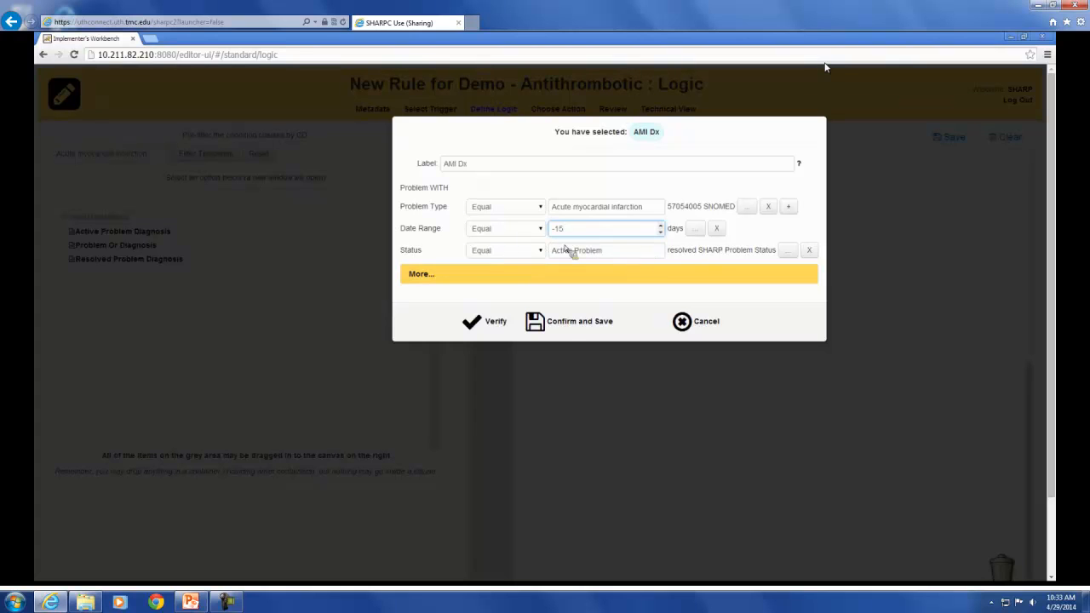
left_click(481, 229)
left_click(481, 272)
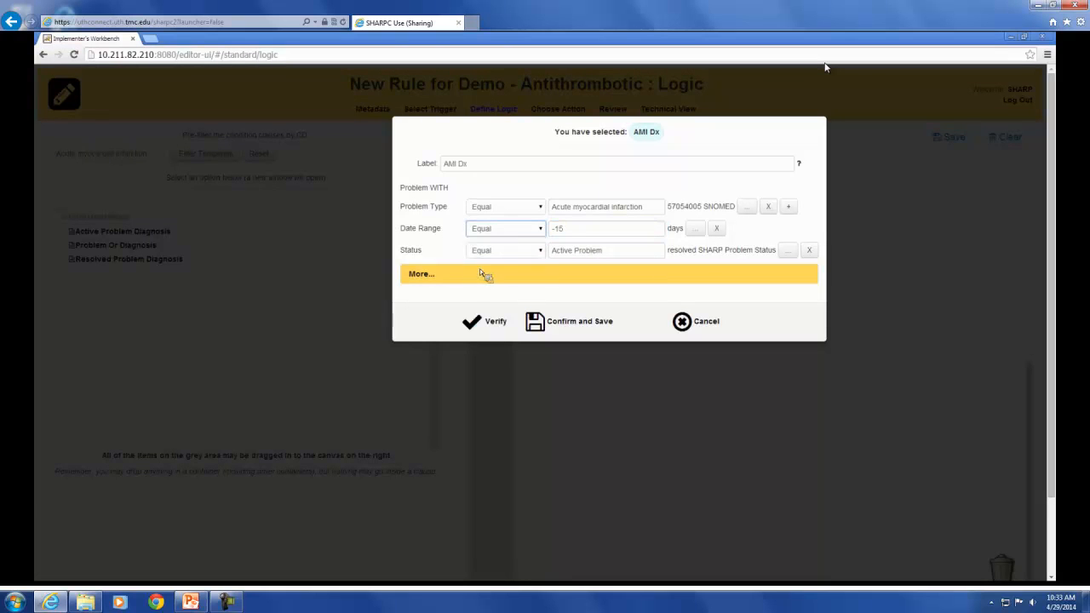
key("Down")
Save the AMI Dx condition, place its block below the age block, and save the logic.
left_click(574, 329)
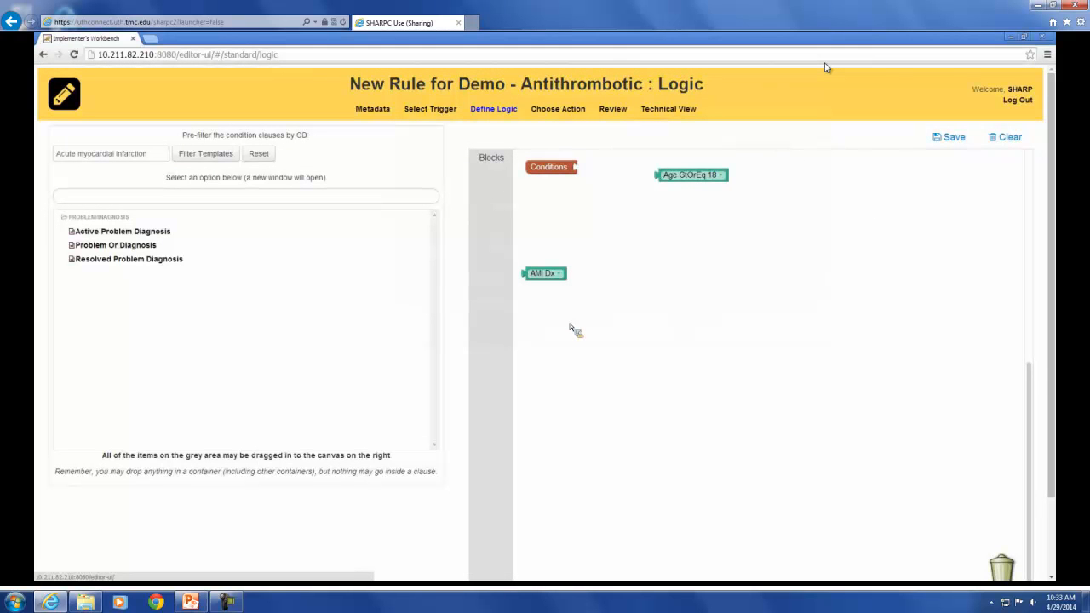
left_click_drag(540, 273, 761, 244)
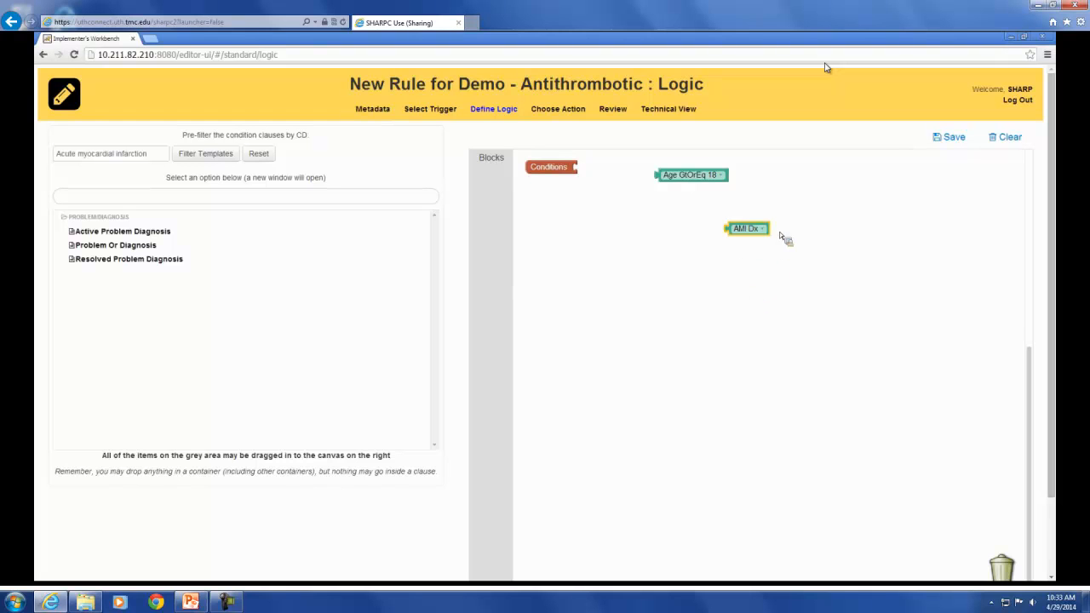
left_click(945, 140)
Reset the condition template filter and start a Problem Or Diagnosis condition.
left_click(270, 158)
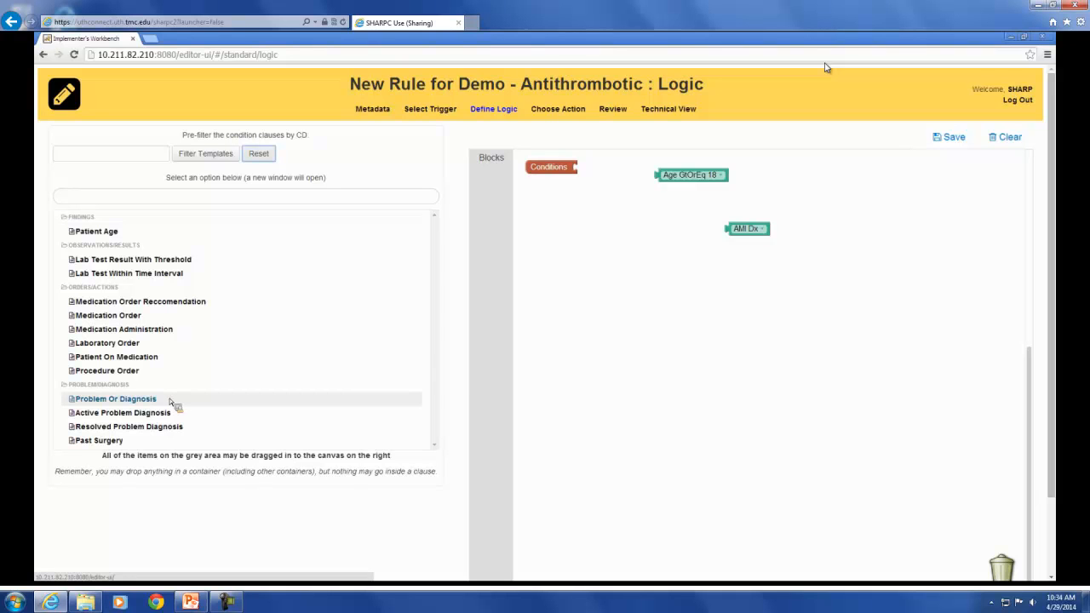
left_click_drag(134, 407, 120, 409)
left_click_drag(119, 407, 171, 400)
left_click(174, 398)
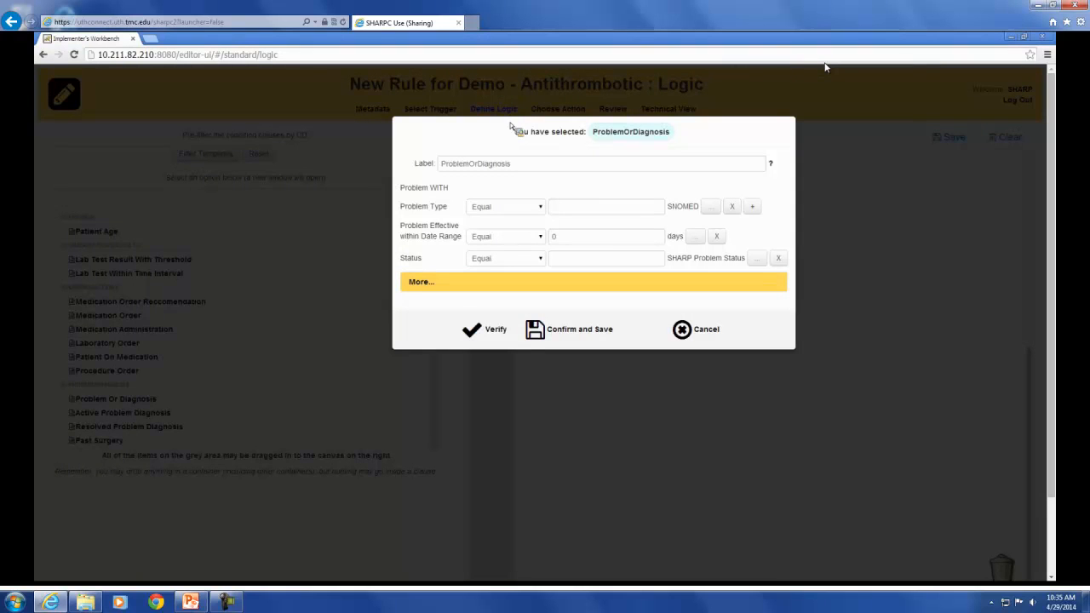
Set the problem type to InValueSet "Ischemic Vascular Disease" and label the condition "IVD".
left_click(529, 209)
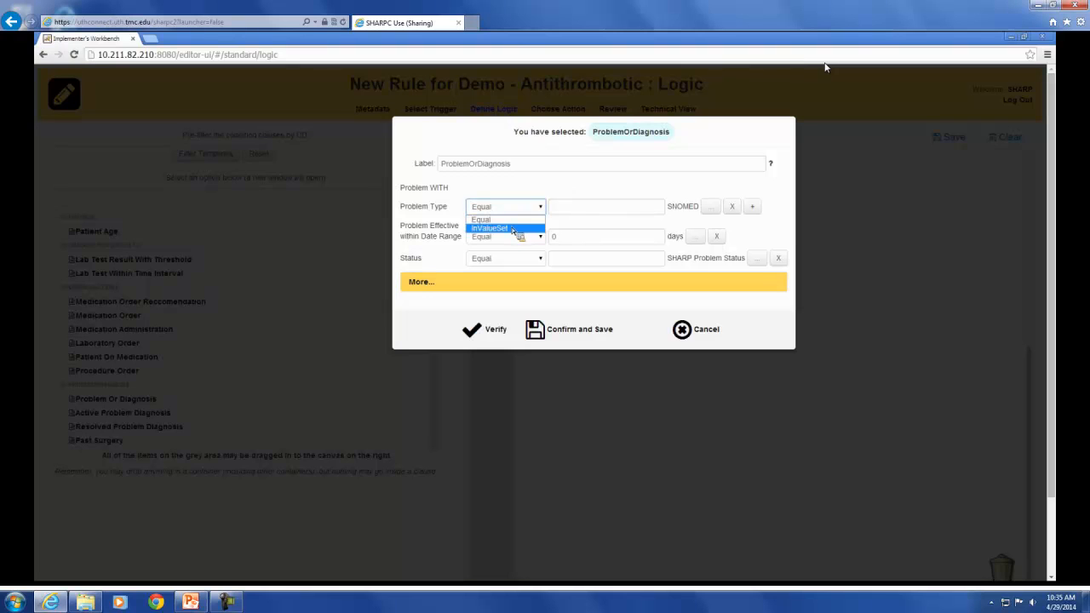
left_click(511, 228)
left_click(596, 207)
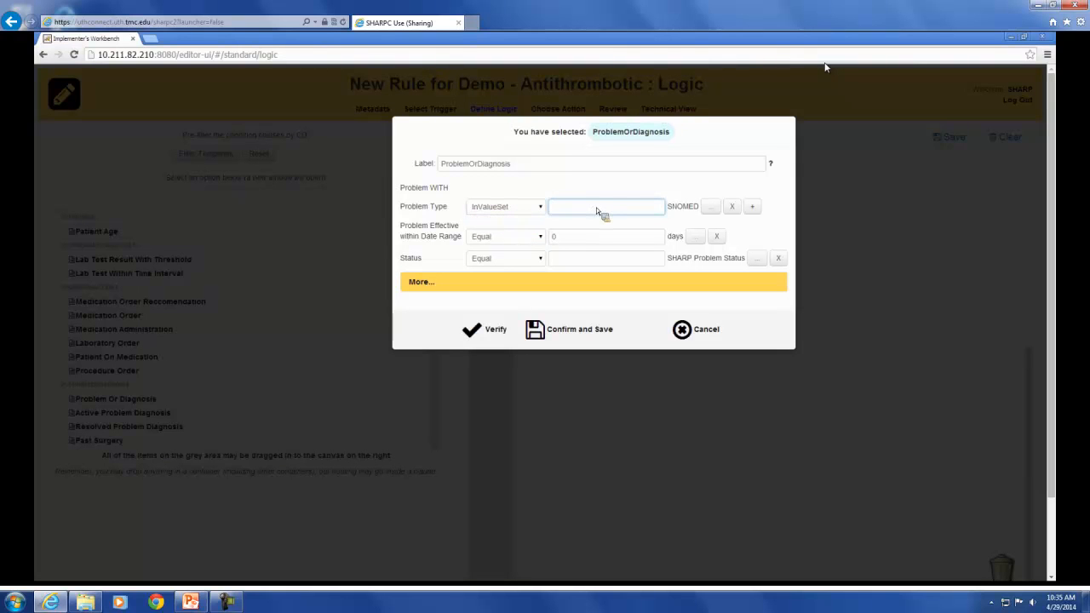
type("i")
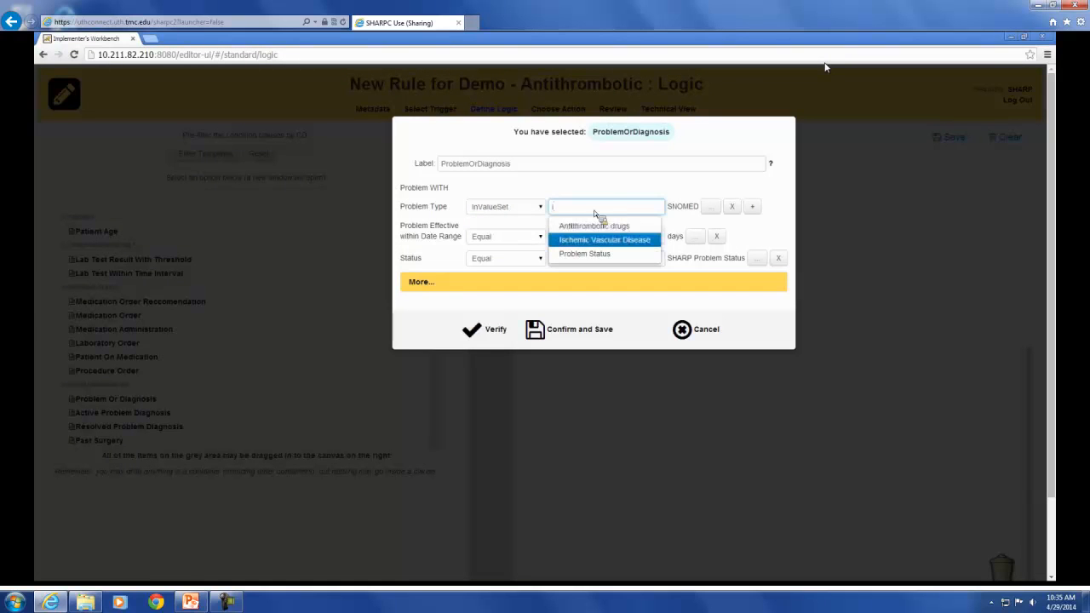
left_click(607, 242)
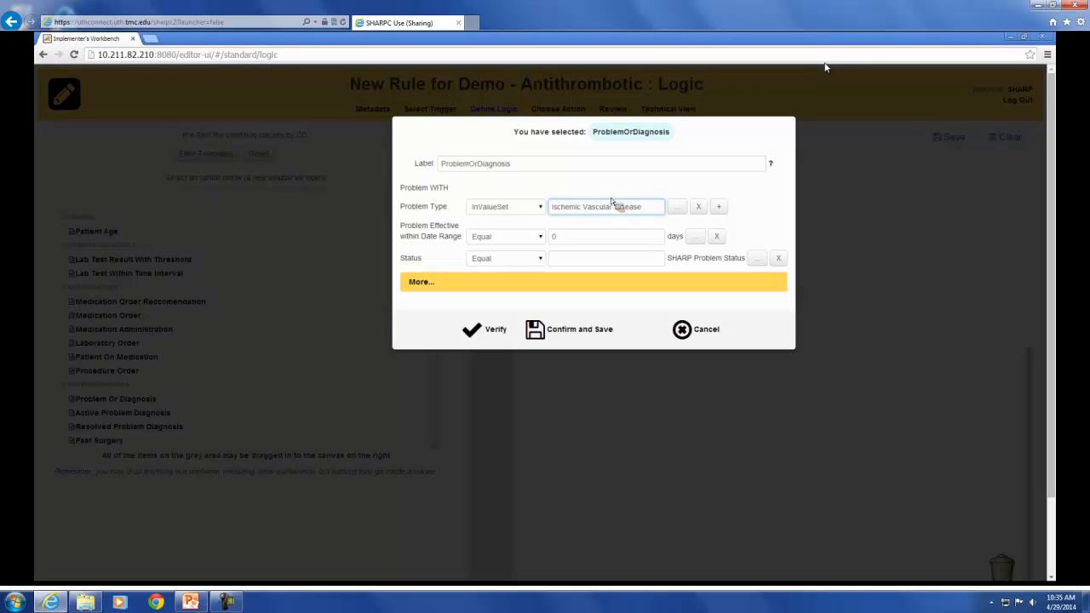
left_click_drag(530, 165, 318, 131)
key("BackSpace")
type("IVD")
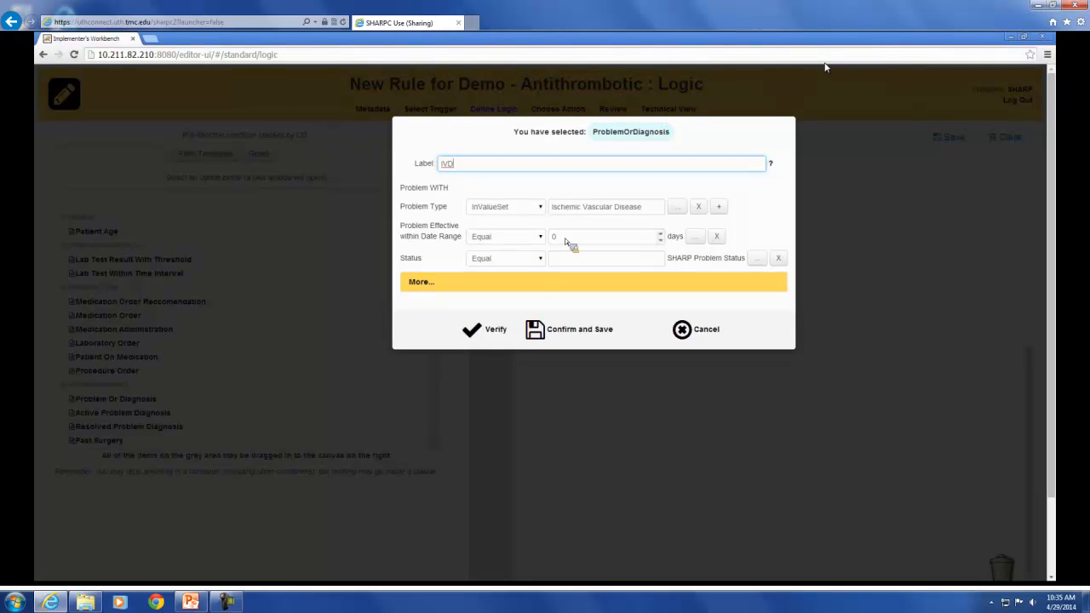
Set the IVD condition's effective date range to Less with a value of -15 days.
left_click(539, 237)
left_click(499, 274)
key("Tab")
type("-15")
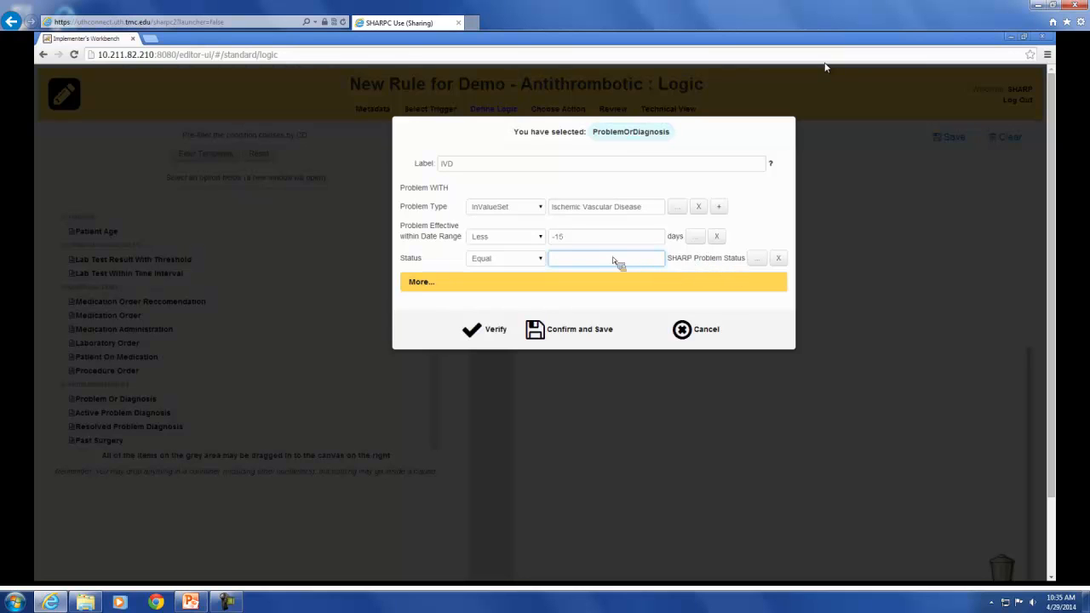
Set the IVD status to Active Problem, save the condition, and place its block below the AMI Dx block.
type("p")
key("Down")
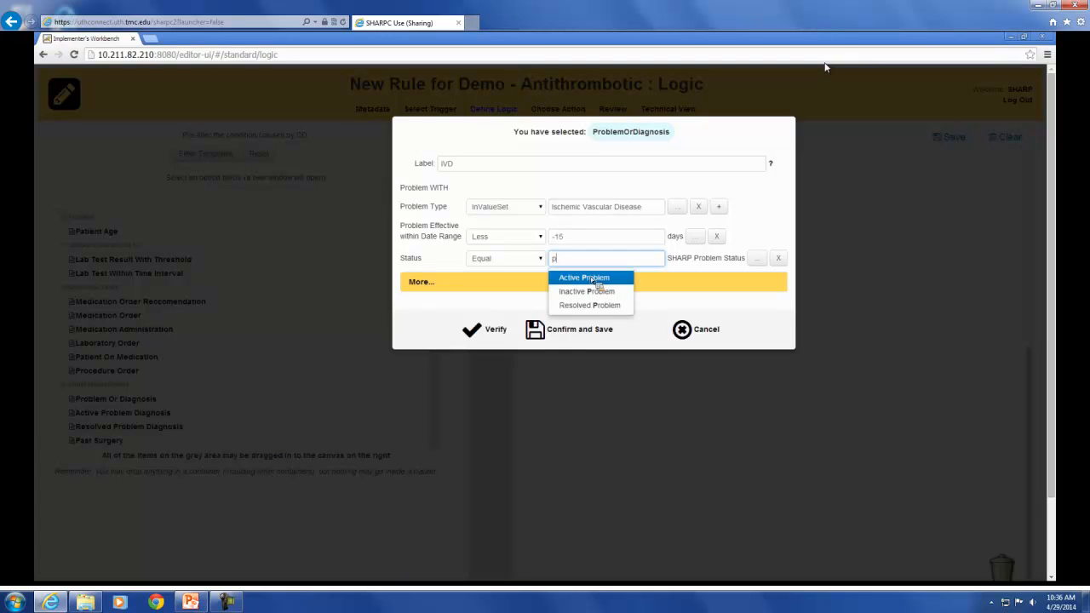
left_click(595, 279)
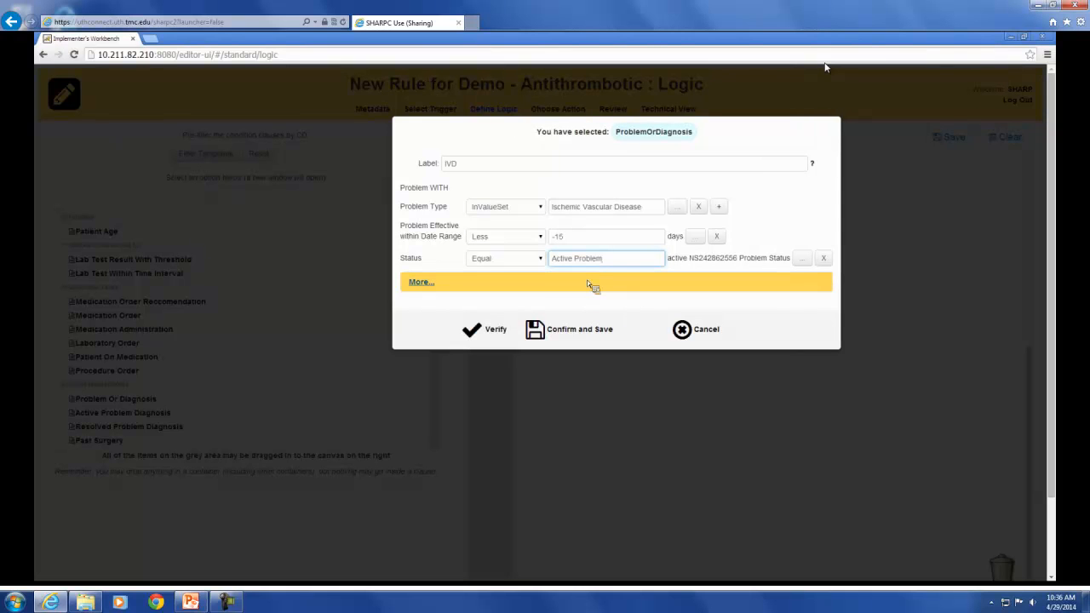
left_click(562, 331)
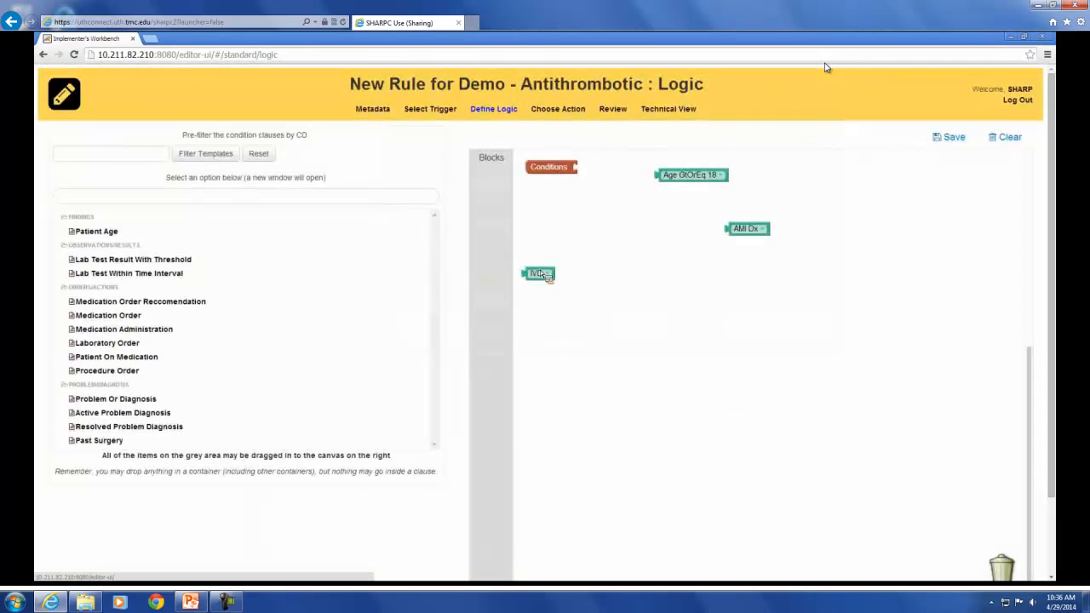
left_click_drag(539, 273, 730, 291)
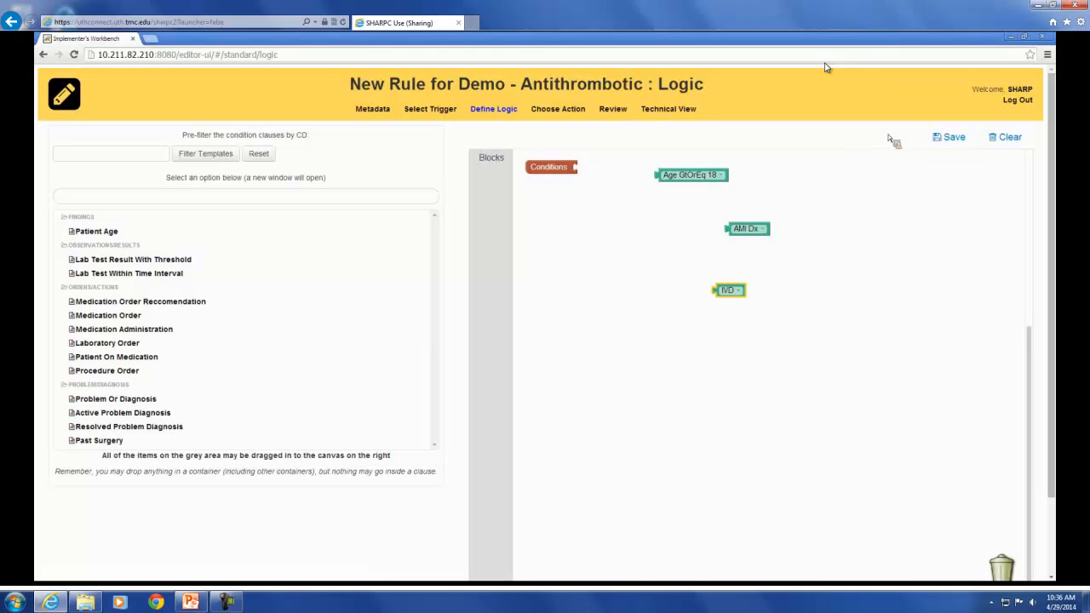
left_click(886, 333)
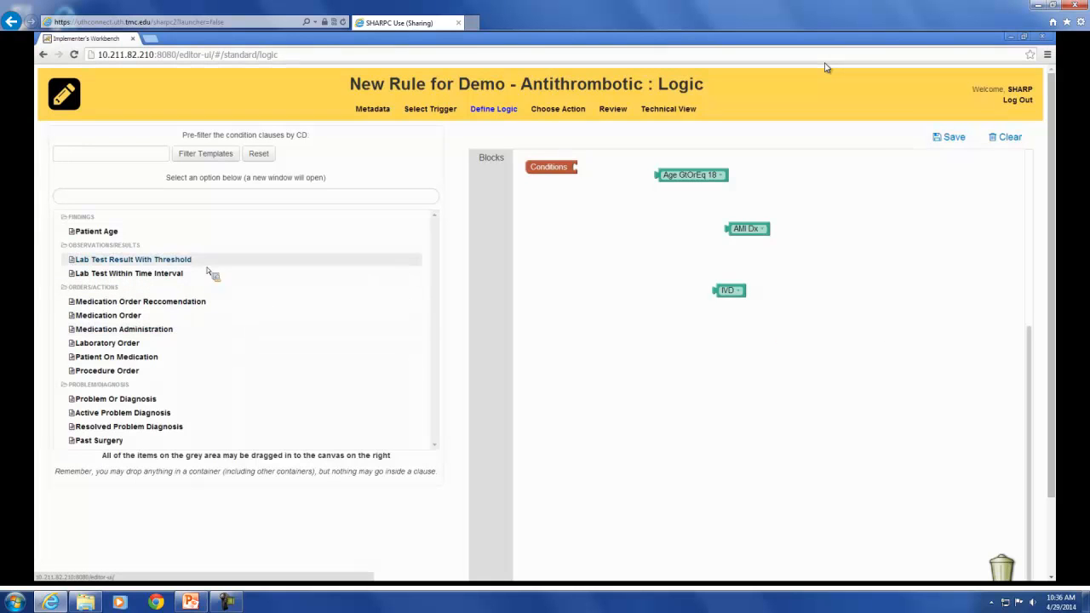
Start a Lab Test Result With Threshold condition labelled "Low Platelet" with the observed quantity Platelet Conc Avail BPU.
left_click(147, 262)
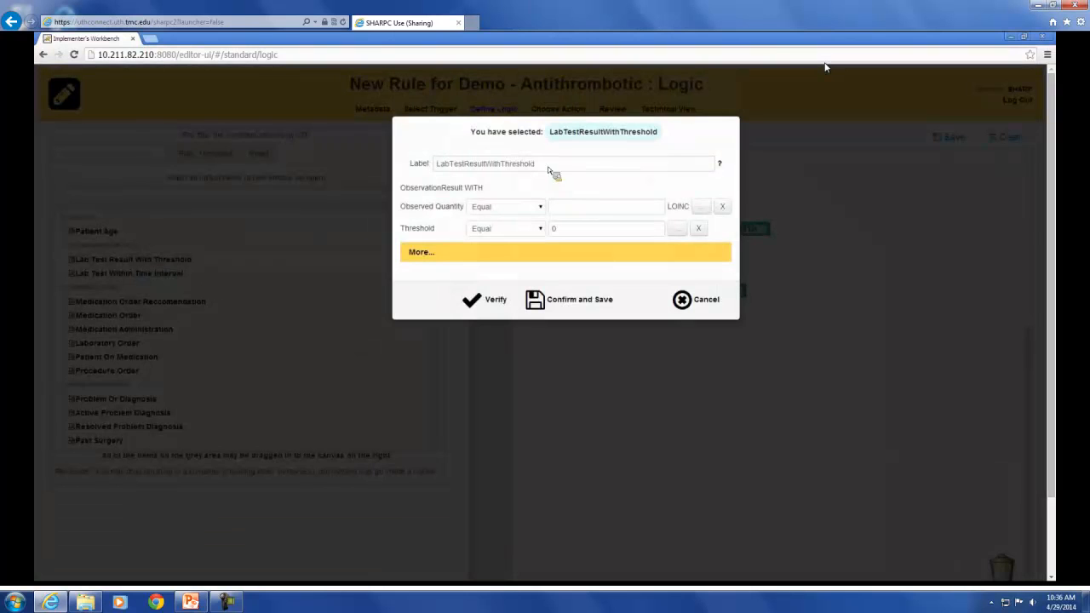
left_click_drag(549, 171, 404, 168)
key("BackSpace")
type("Low Platelet")
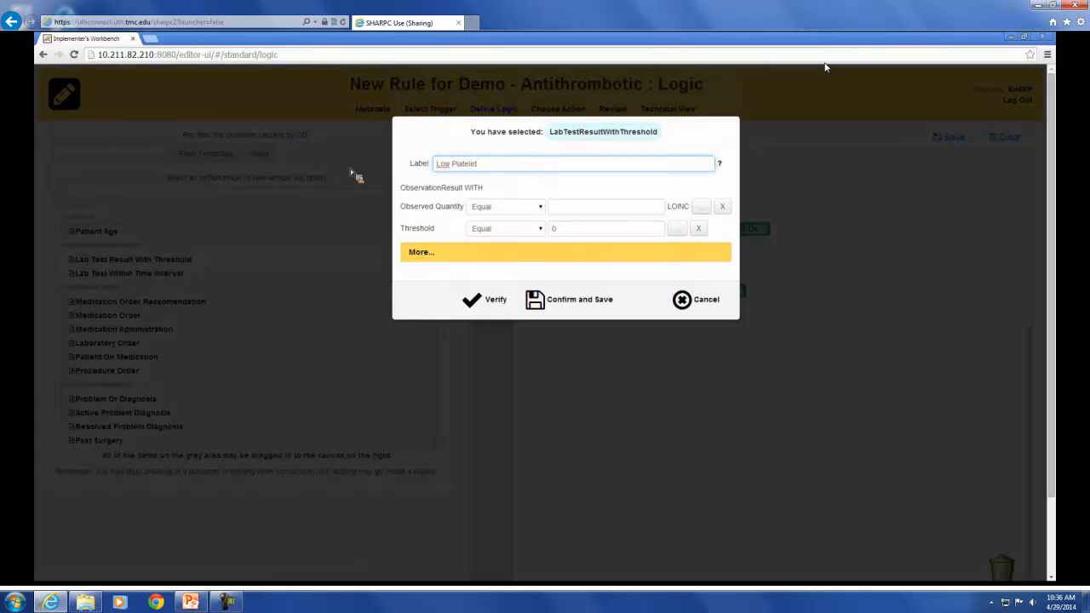
left_click(562, 207)
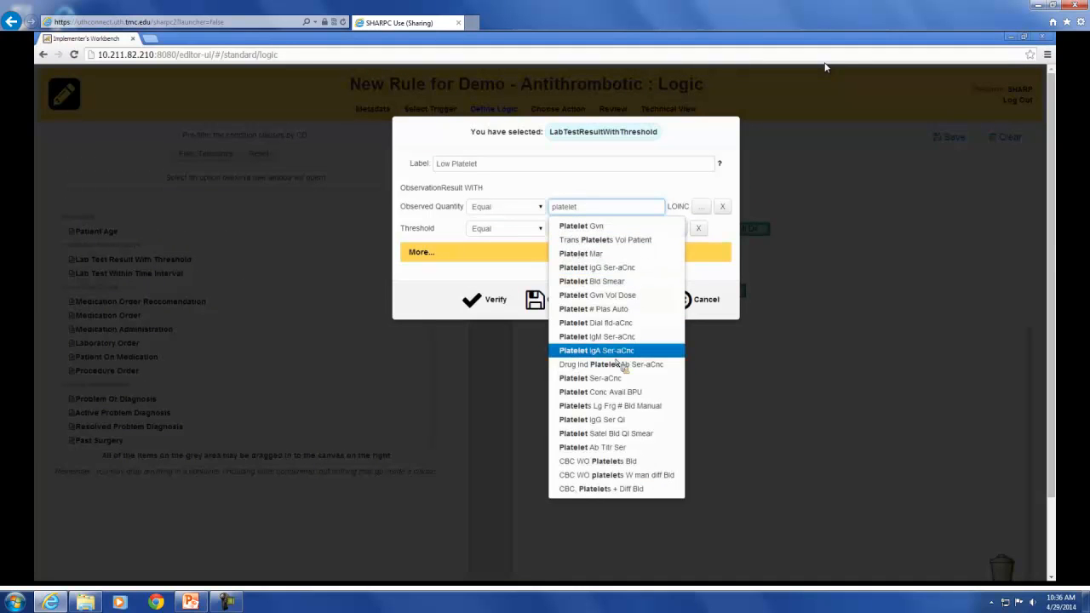
left_click(606, 391)
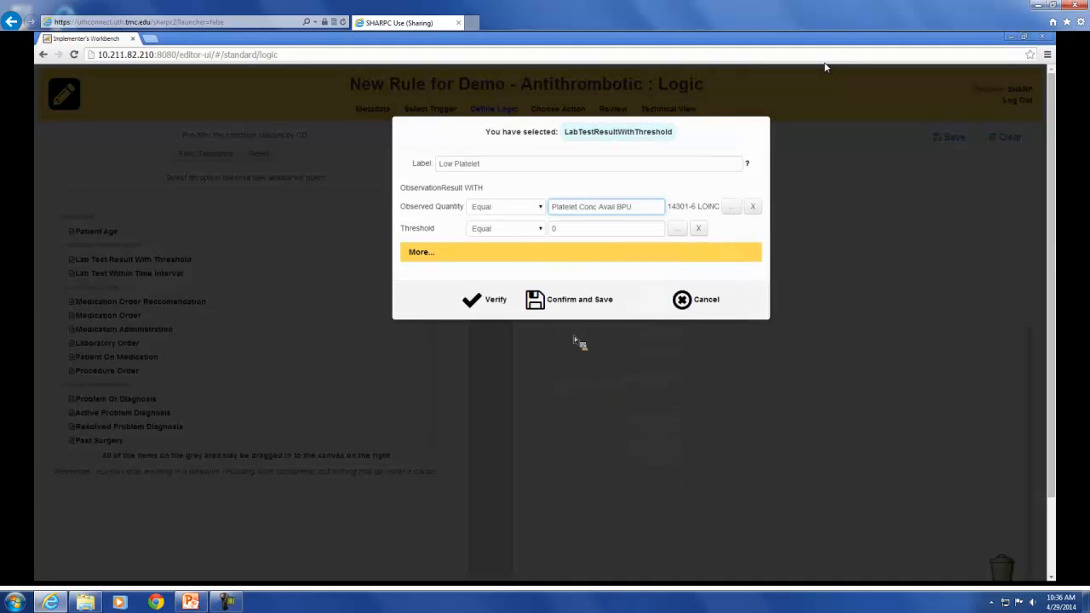
Set the Low Platelet threshold to Less with a value of 150000 and save the condition.
left_click(534, 229)
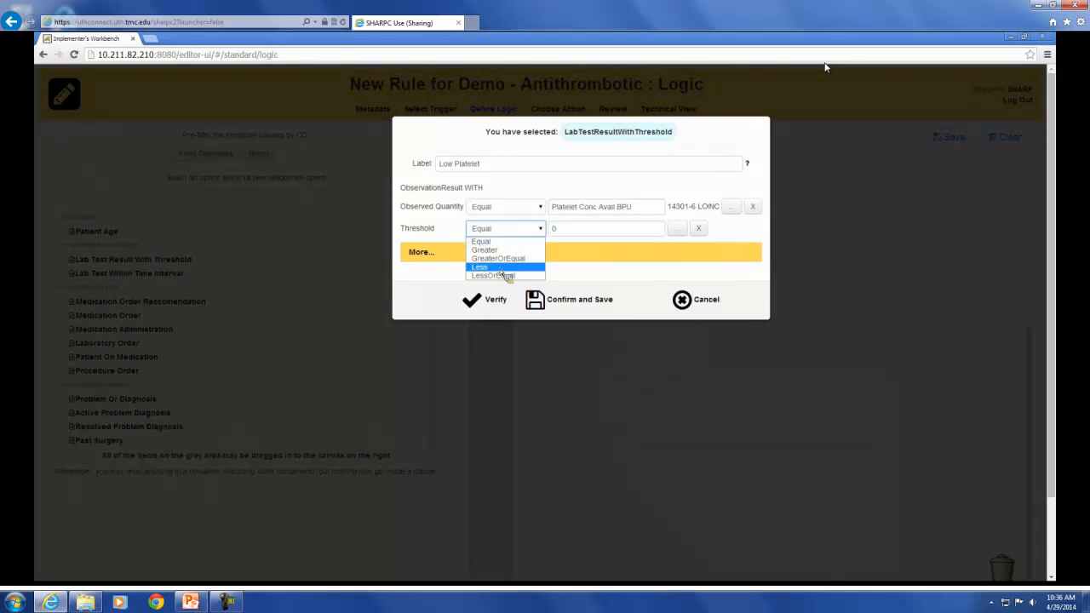
left_click(502, 271)
left_click(574, 230)
type("1")
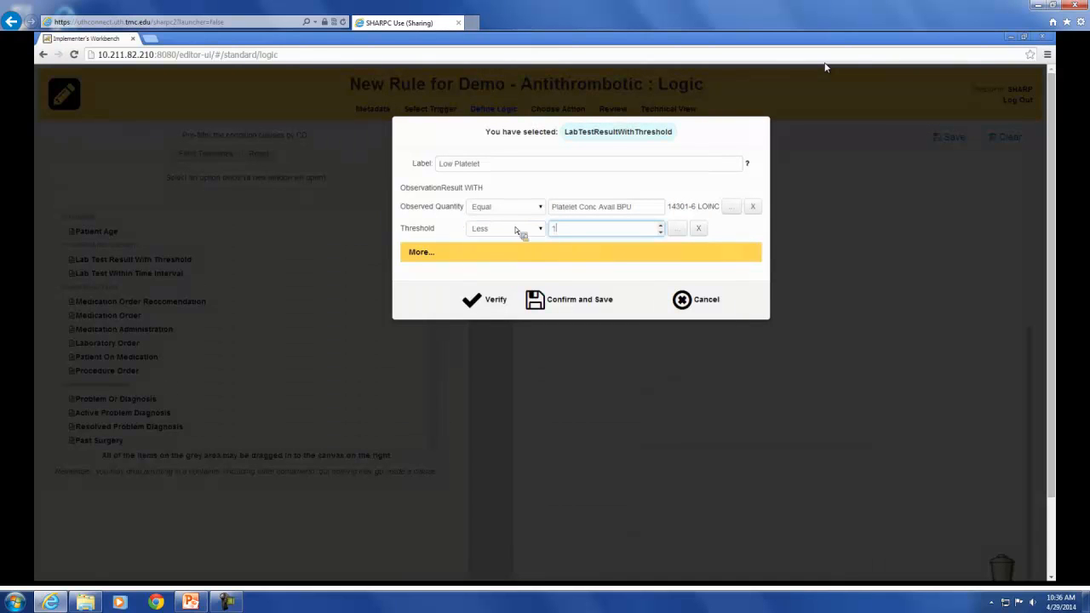
type("590")
double_click(564, 230)
left_click(564, 228)
key("BackSpace")
type("0000")
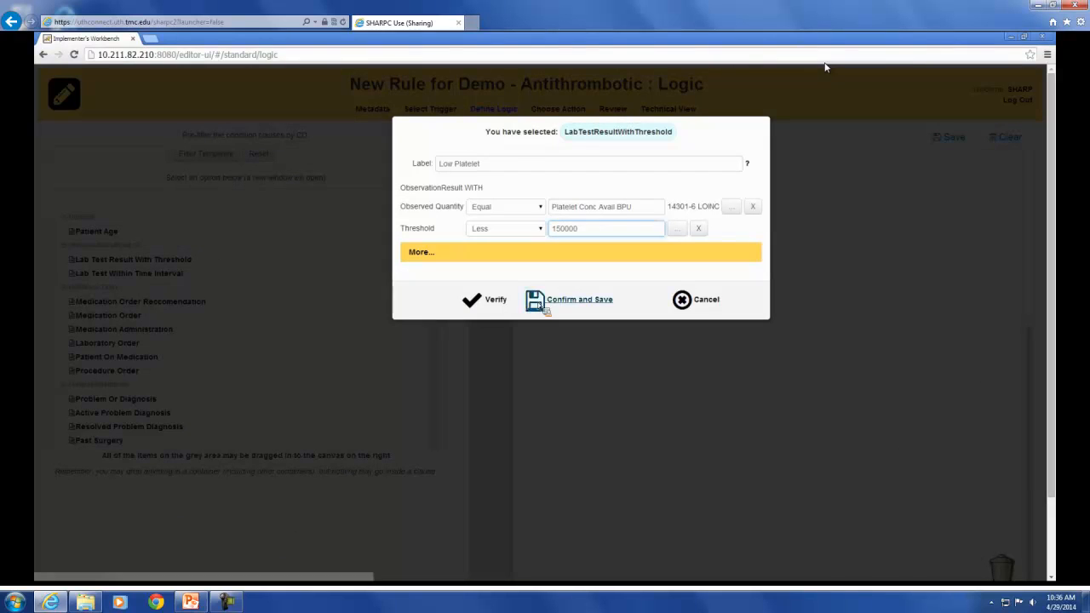
left_click(541, 305)
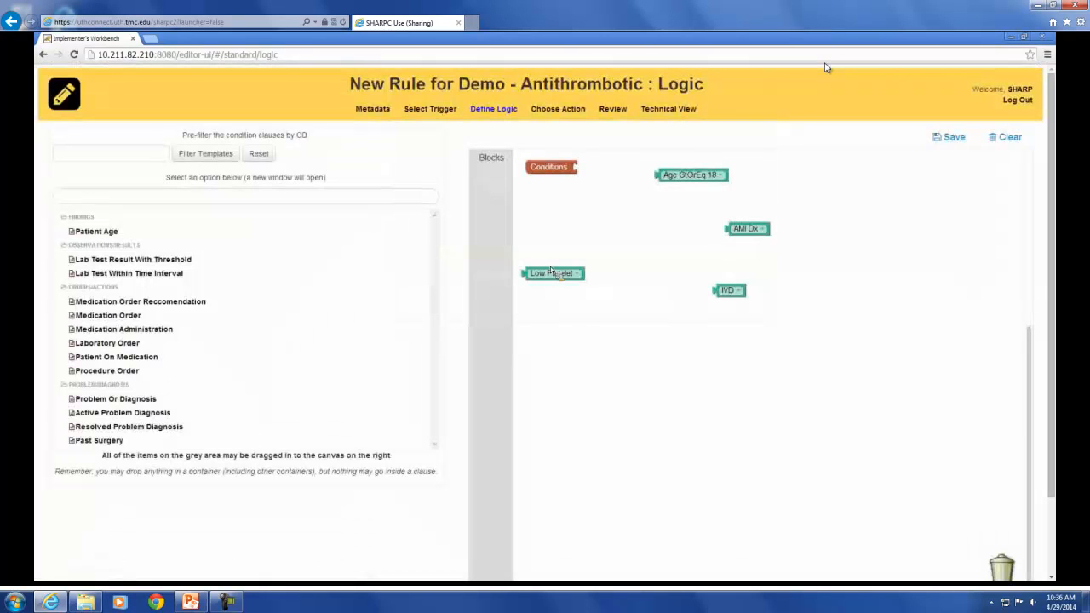
Place the Low Platelet block between the AMI Dx and IVD blocks and save the logic.
left_click_drag(552, 272, 759, 267)
left_click(952, 136)
left_click(891, 239)
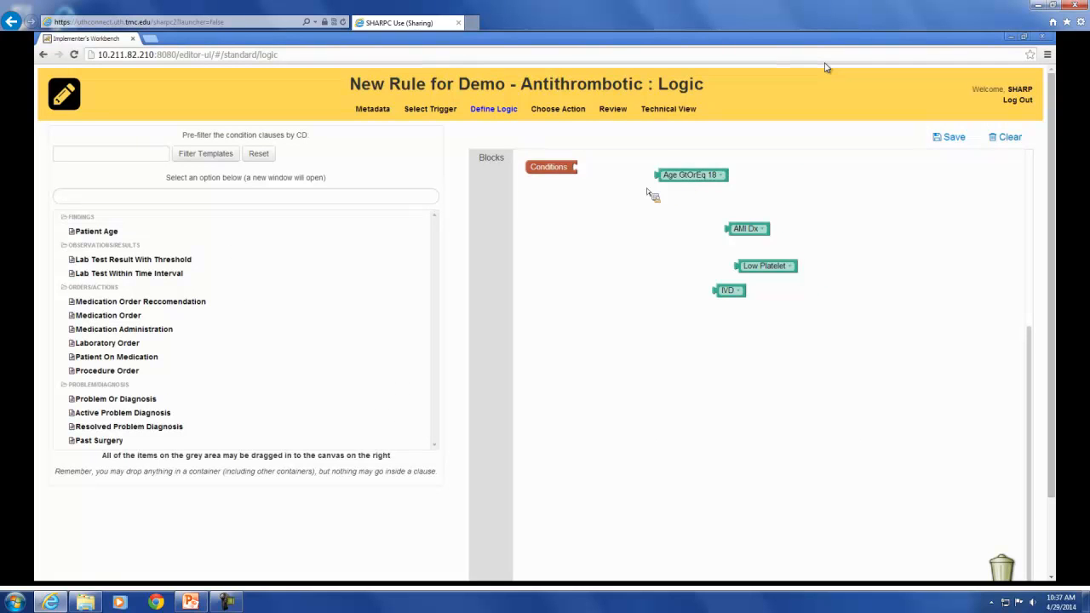
Attach an "All must be true" block to the Conditions block.
left_click(503, 162)
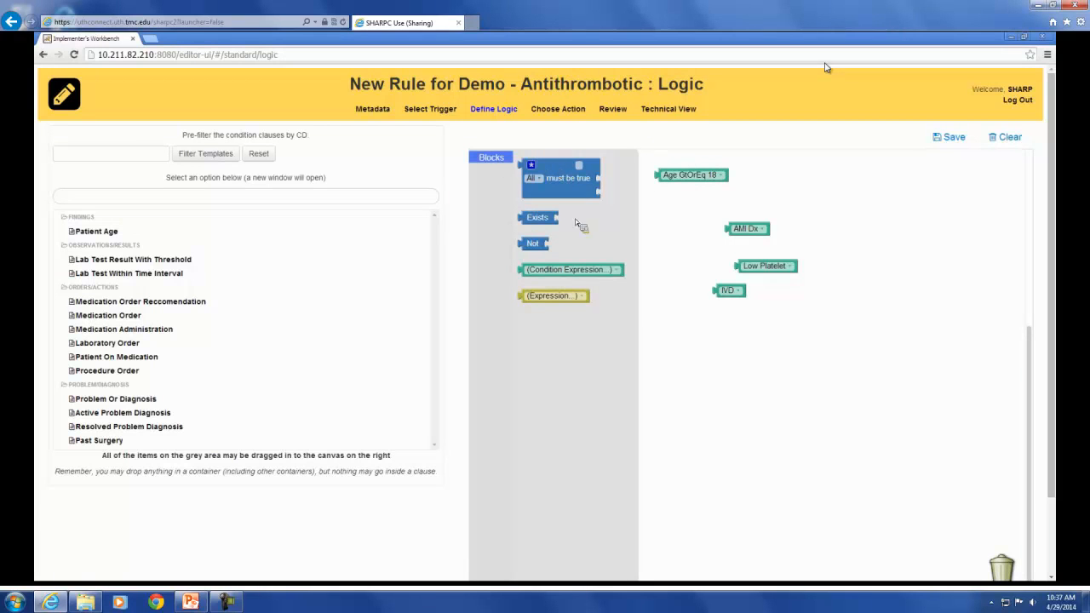
left_click_drag(561, 177, 610, 180)
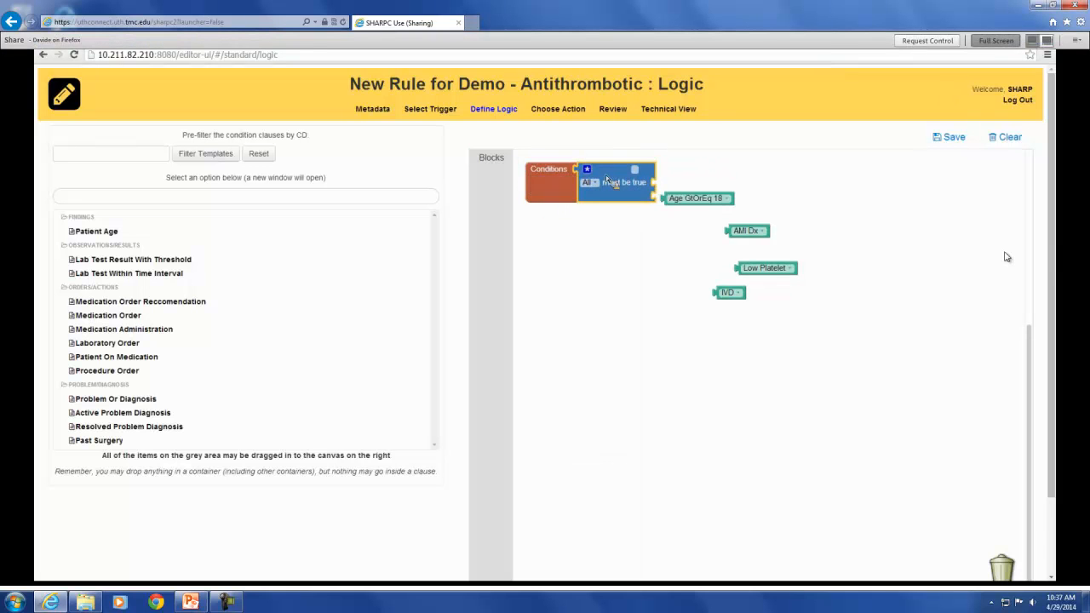
Add a third clause to the "All must be true" block and attach Age GtOrEq 18 to its first slot.
left_click_drag(677, 199, 728, 187)
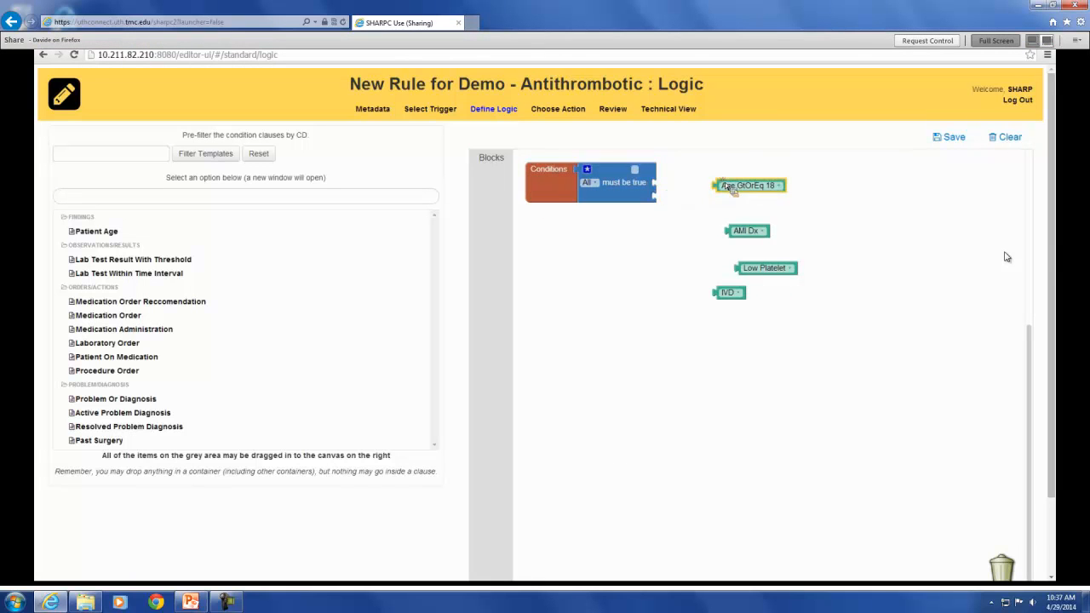
left_click(587, 169)
left_click_drag(609, 243, 647, 275)
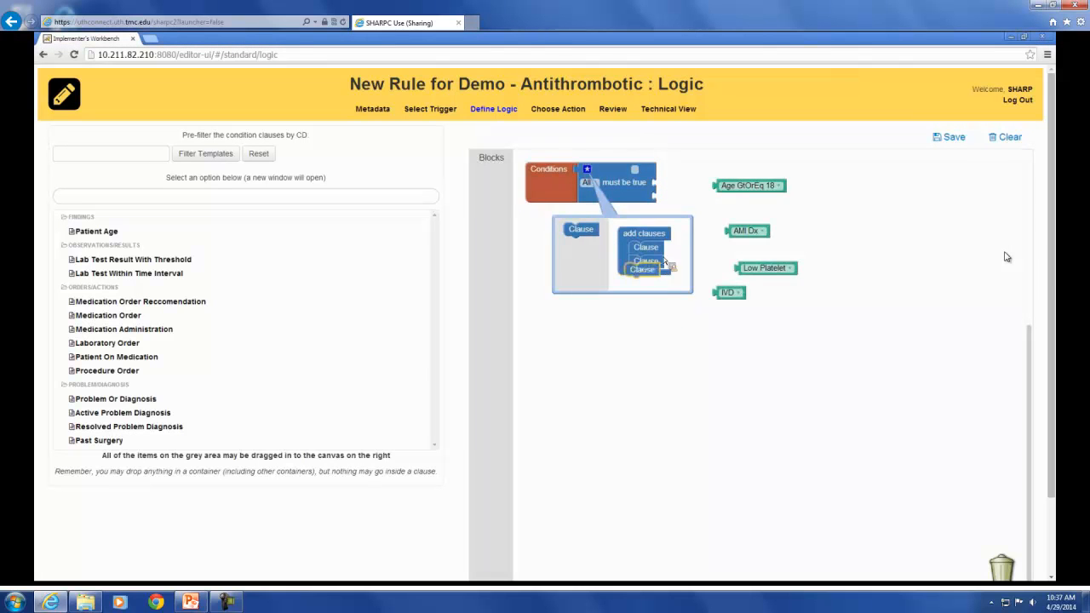
left_click(586, 170)
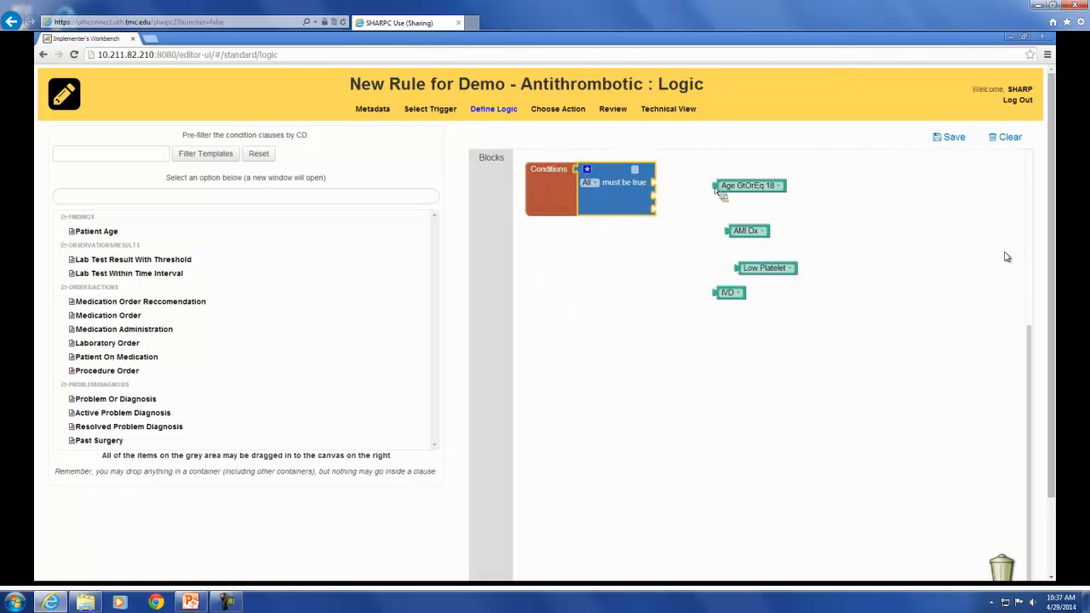
left_click_drag(720, 189, 670, 190)
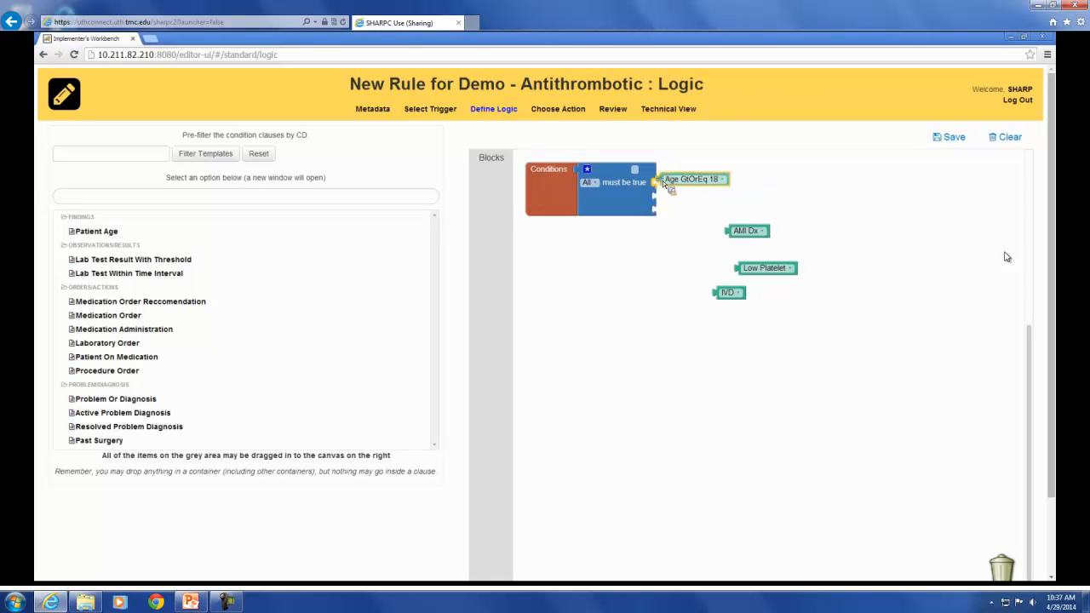
Nest a "One+ must be true" block in the second slot of the All block and attach AMI Dx and IVD to it.
left_click(493, 158)
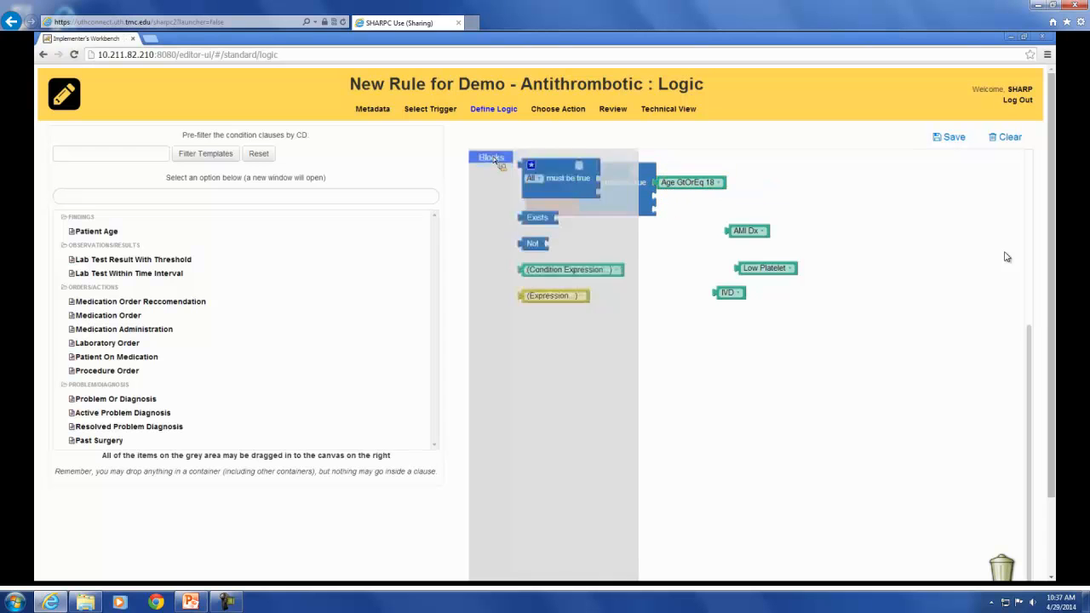
left_click_drag(549, 168, 679, 207)
left_click(672, 211)
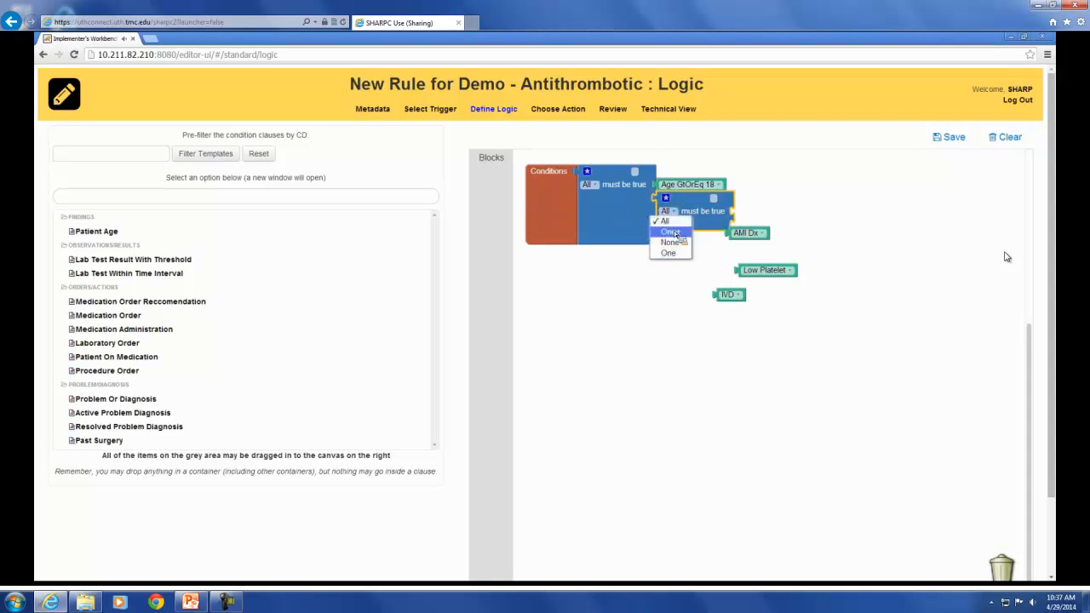
left_click(670, 232)
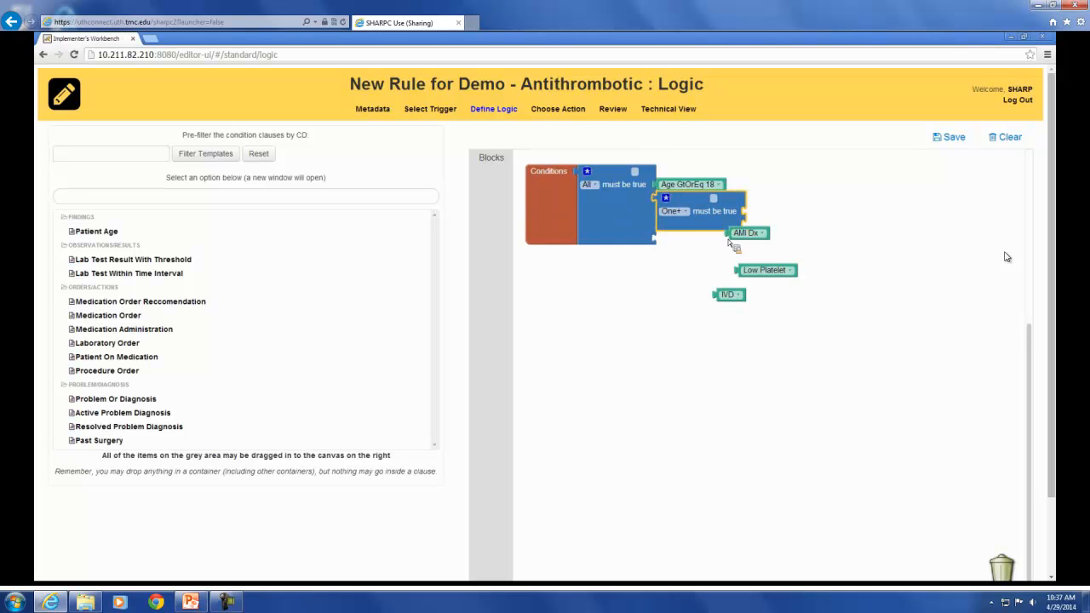
left_click_drag(732, 237, 747, 212)
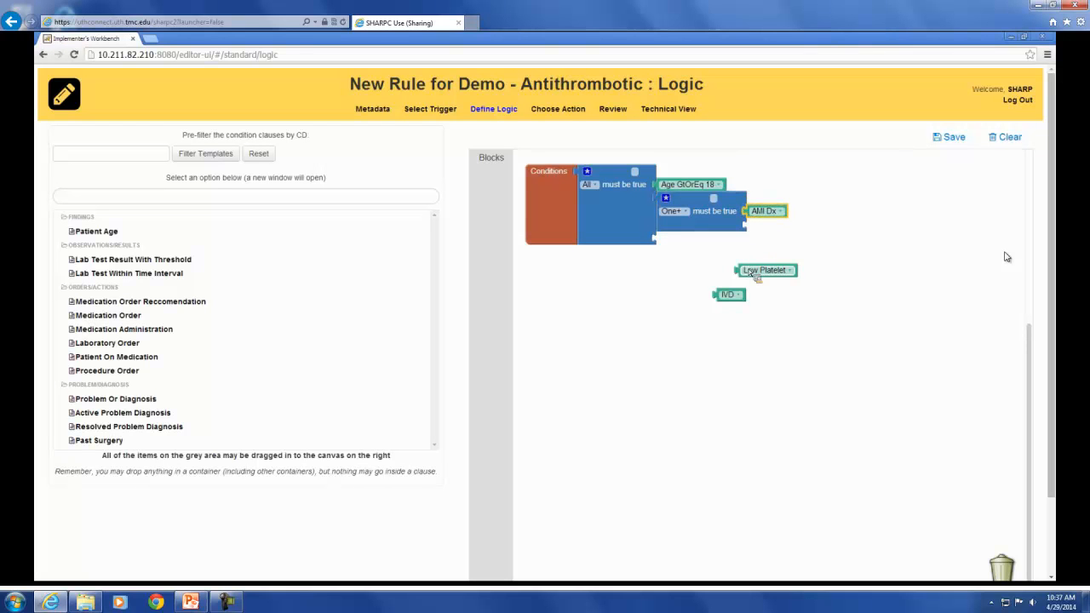
left_click_drag(725, 284, 750, 227)
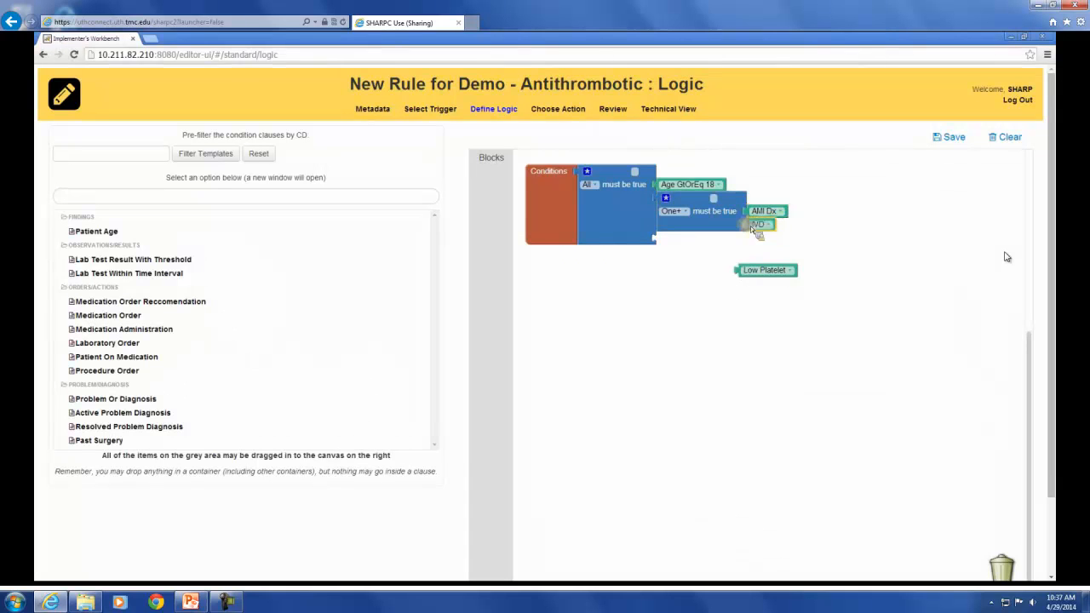
Attach a Not block holding Low Platelet to the third slot of the All block and save the logic.
left_click_drag(735, 270, 682, 247)
left_click(491, 158)
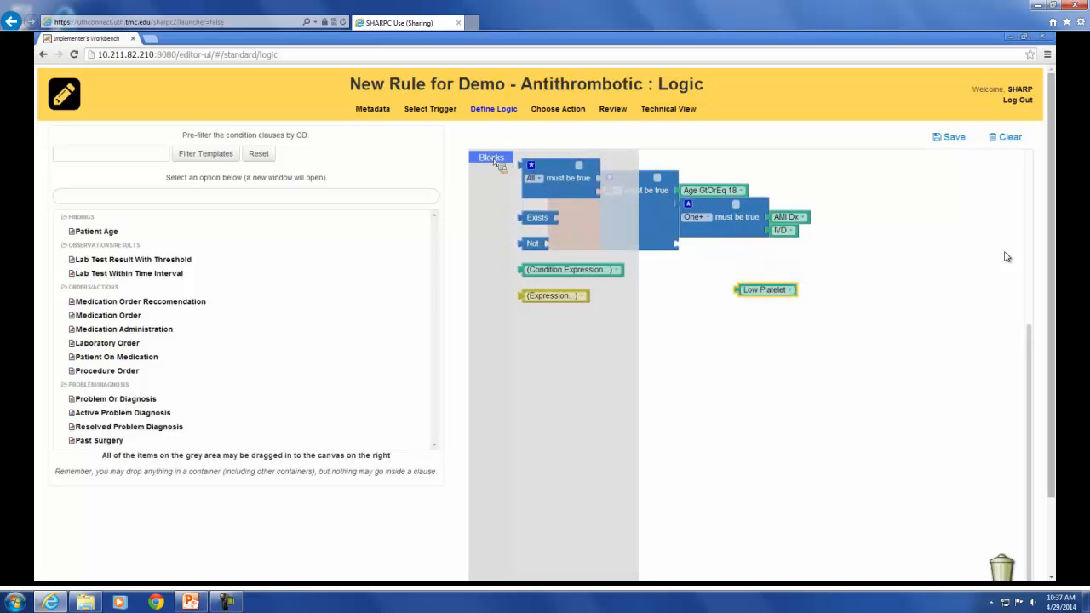
left_click_drag(532, 244, 680, 244)
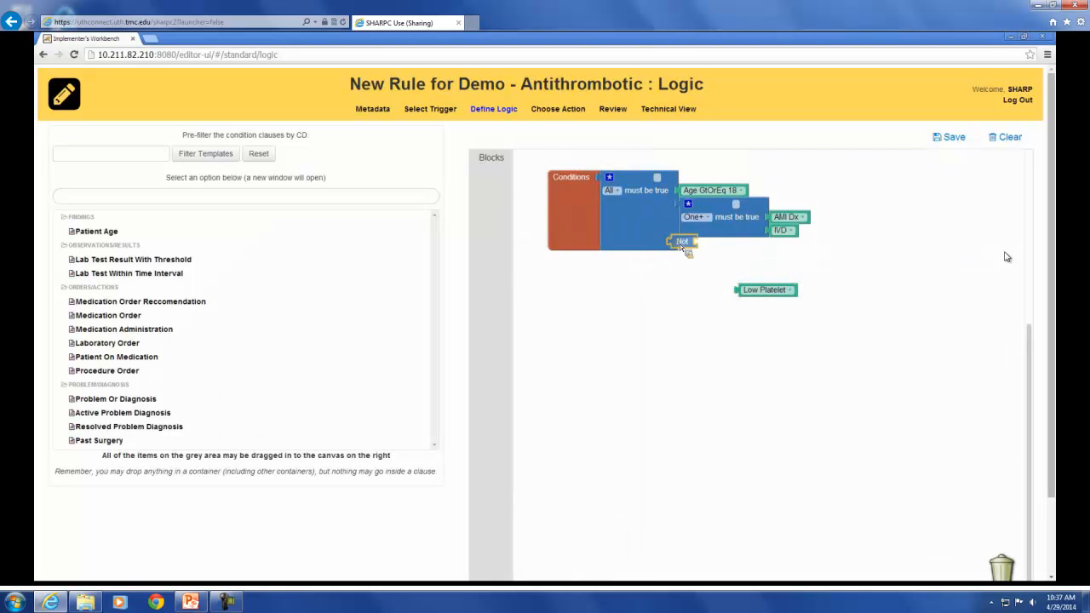
left_click(704, 281)
left_click_drag(737, 284, 708, 247)
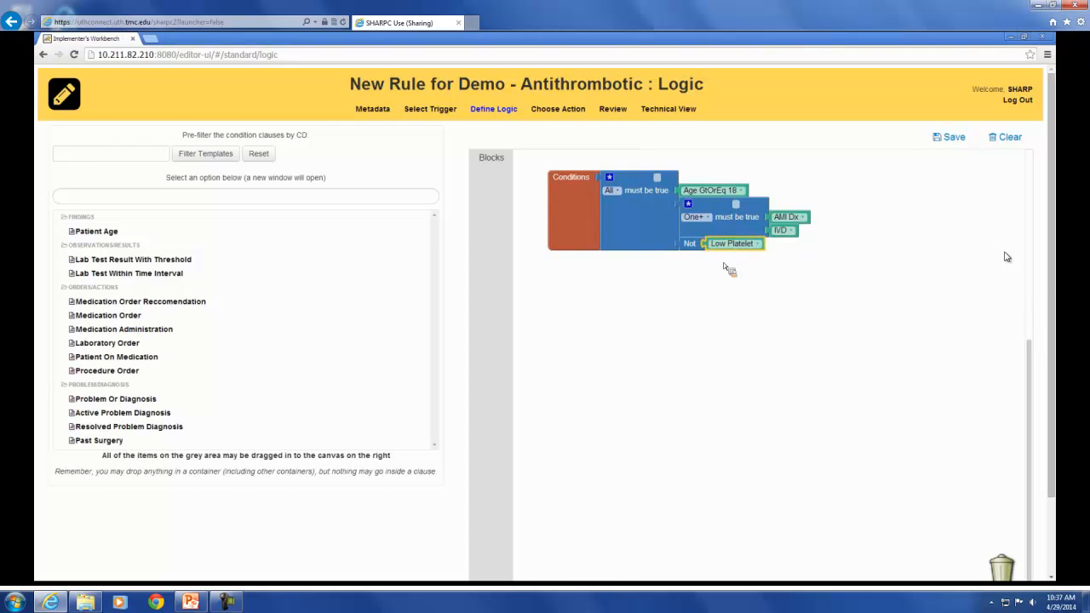
left_click(952, 139)
Label the "One+ must be true" block "dx" and the outer "All must be true" block "Conditions...".
left_click(739, 213)
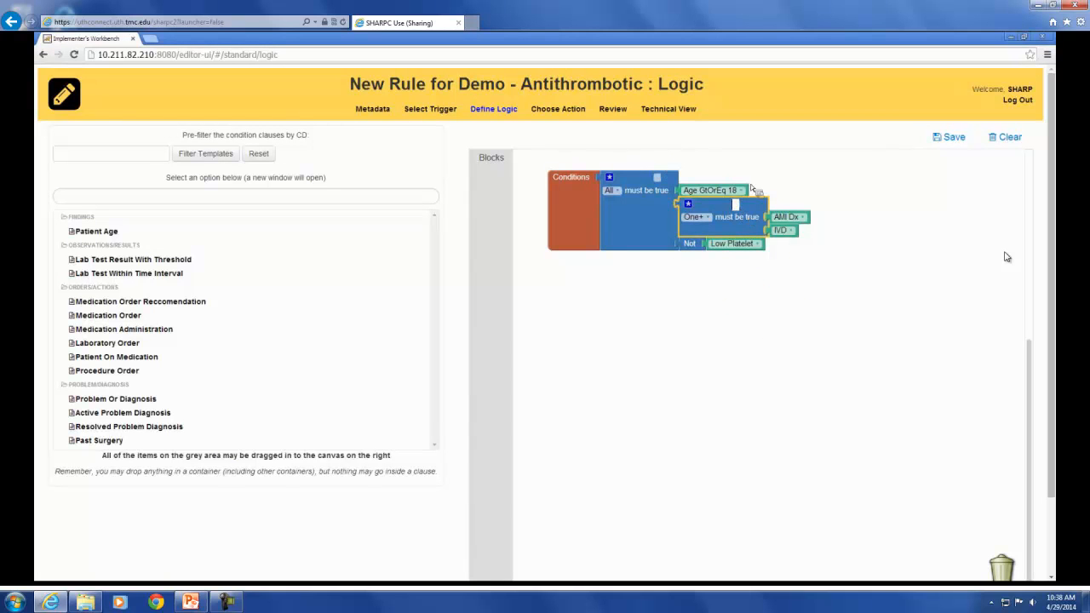
type("dx")
left_click(664, 184)
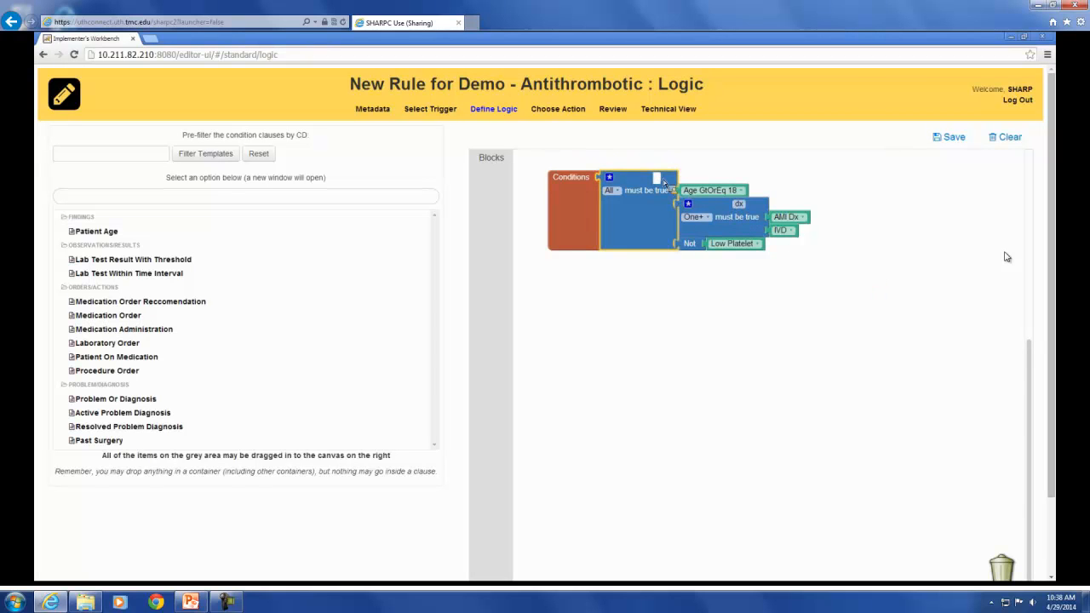
type("COn")
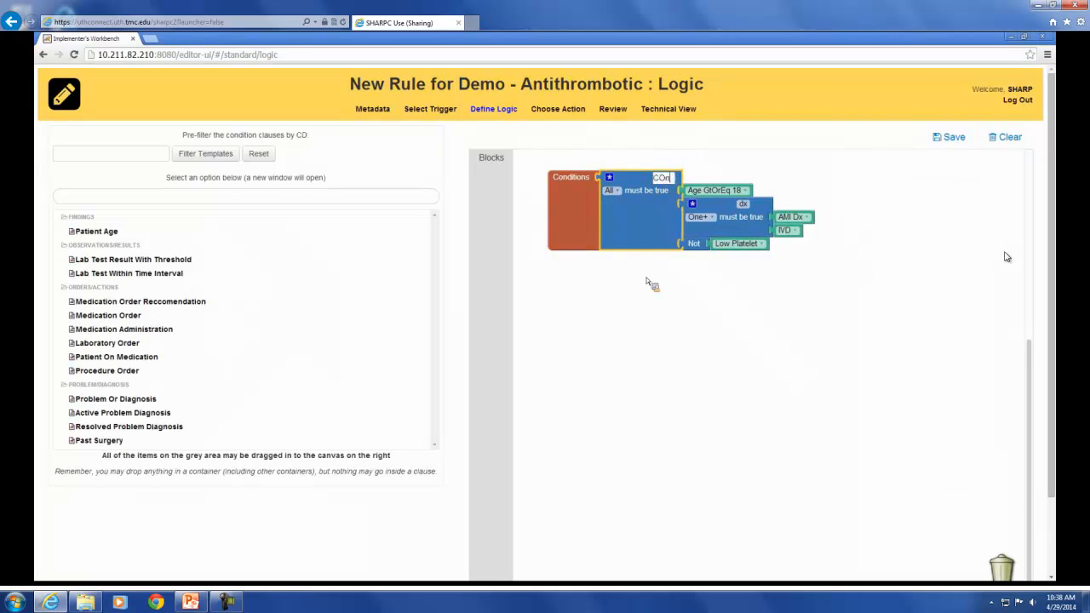
key("BackSpace")
key("BackSpace")
type("onditions.")
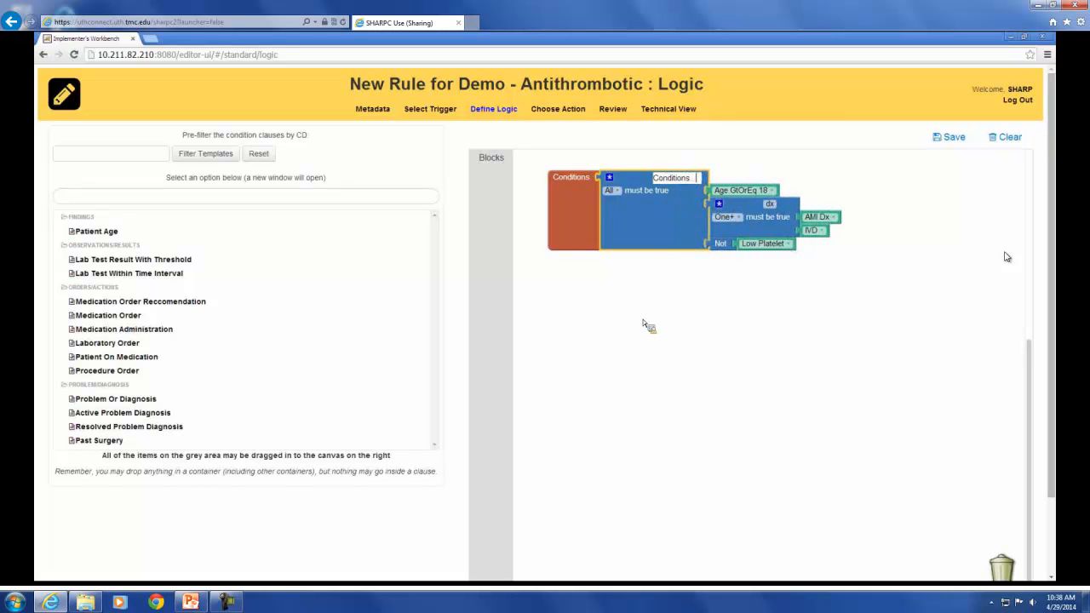
left_click(640, 396)
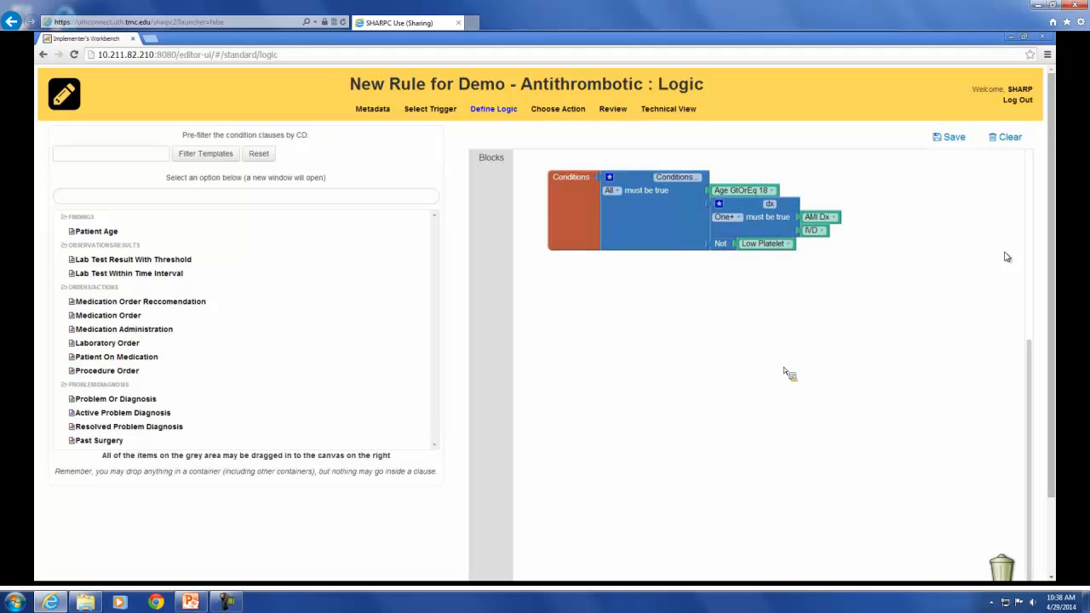
Examine the rule's structure and HED_XML preview in the review, and its expressions and class diagram in the technical view.
left_click(614, 111)
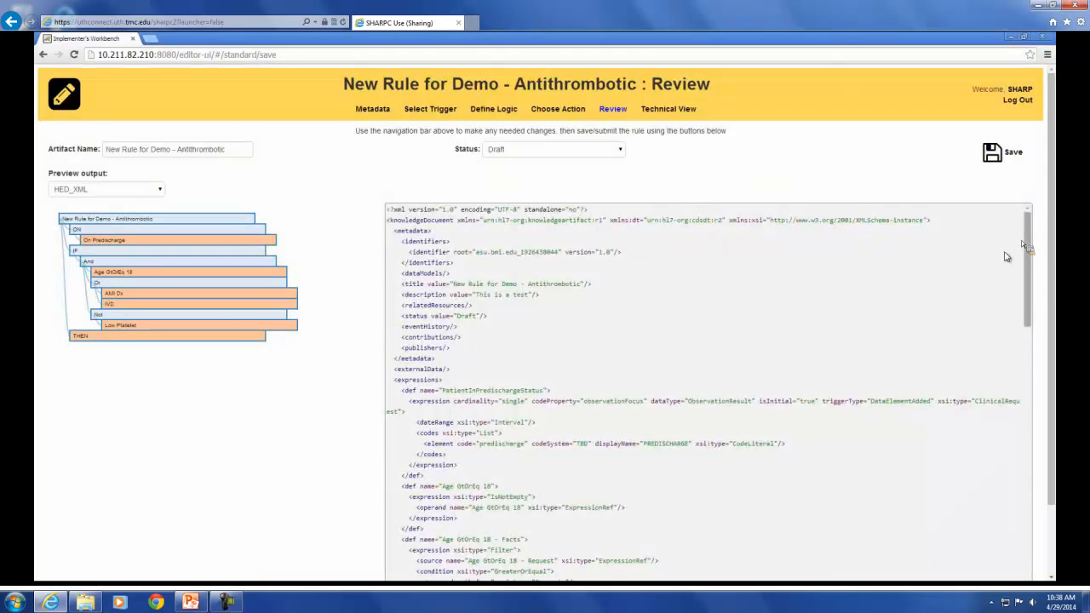
left_click_drag(1034, 248, 655, 205)
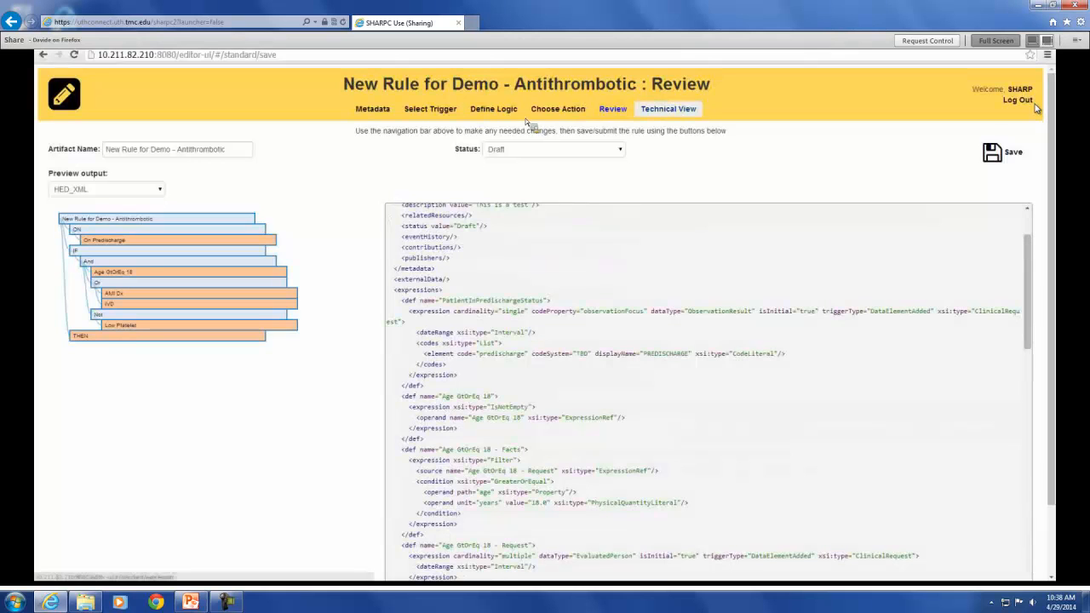
left_click(694, 116)
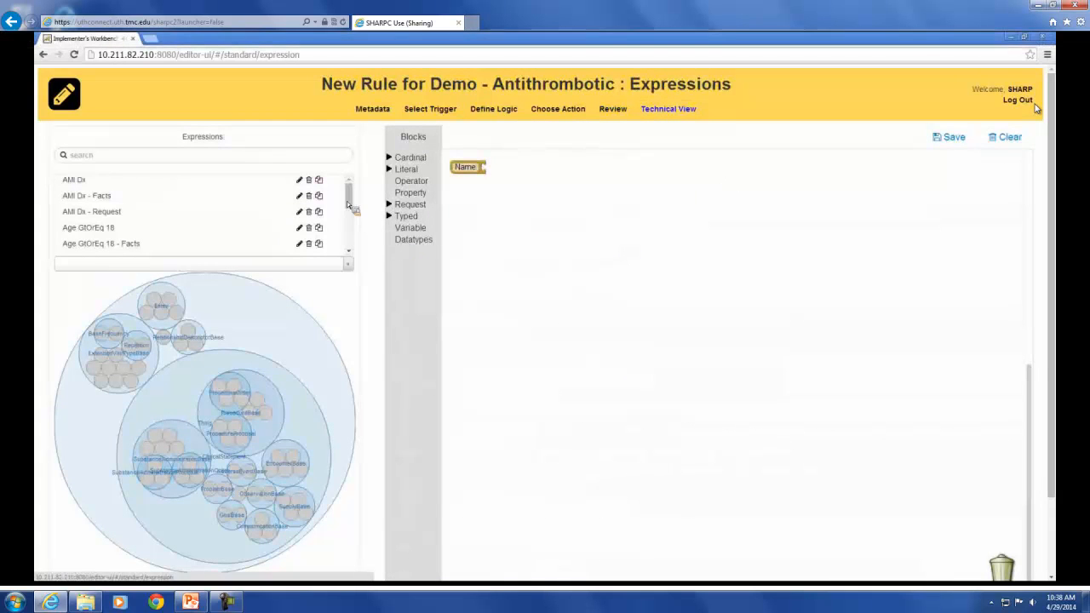
scroll(350, 196, "down", 1)
scroll(350, 197, "down", 5)
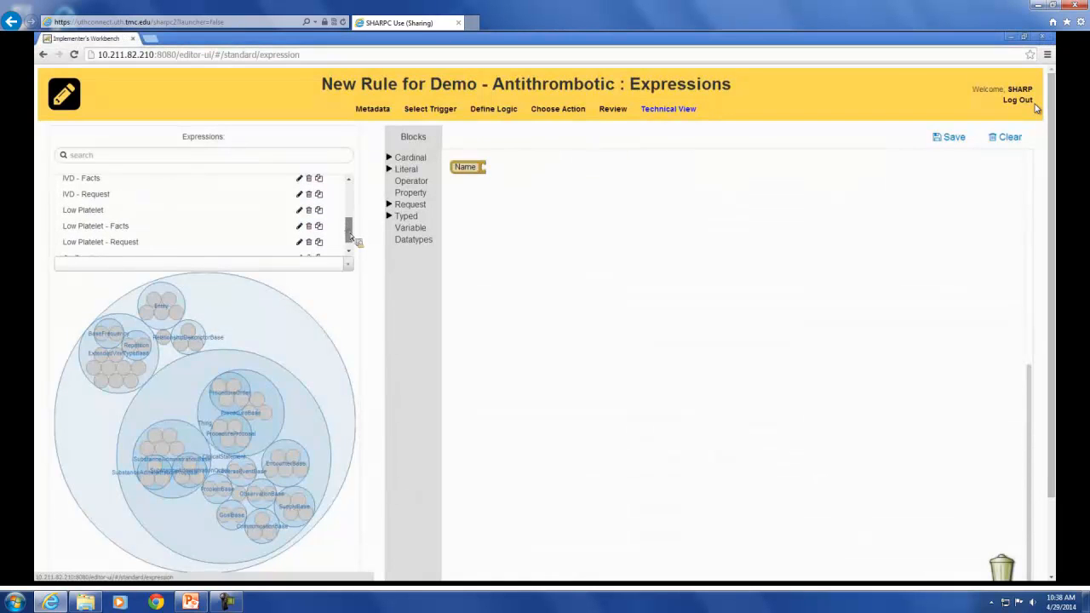
scroll(347, 190, "up", 6)
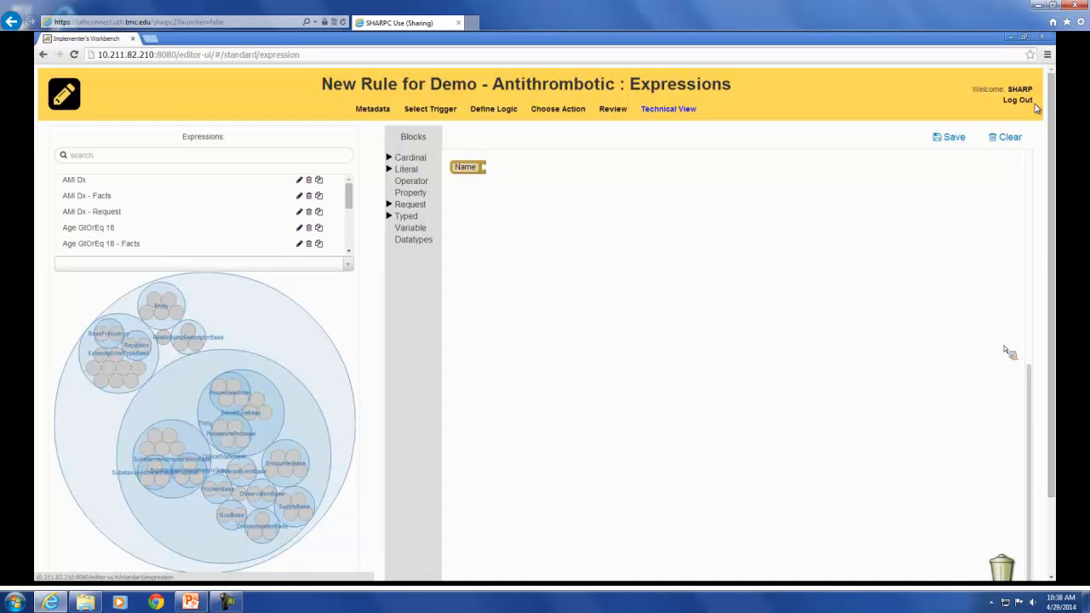
scroll(1063, 384, "down", 1)
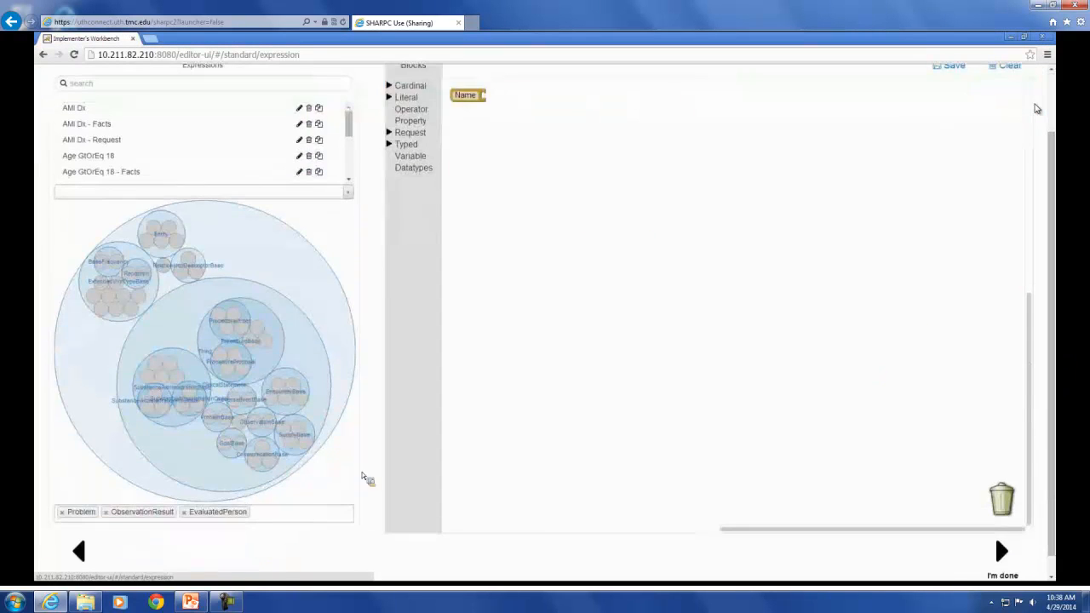
scroll(1051, 340, "up", 1)
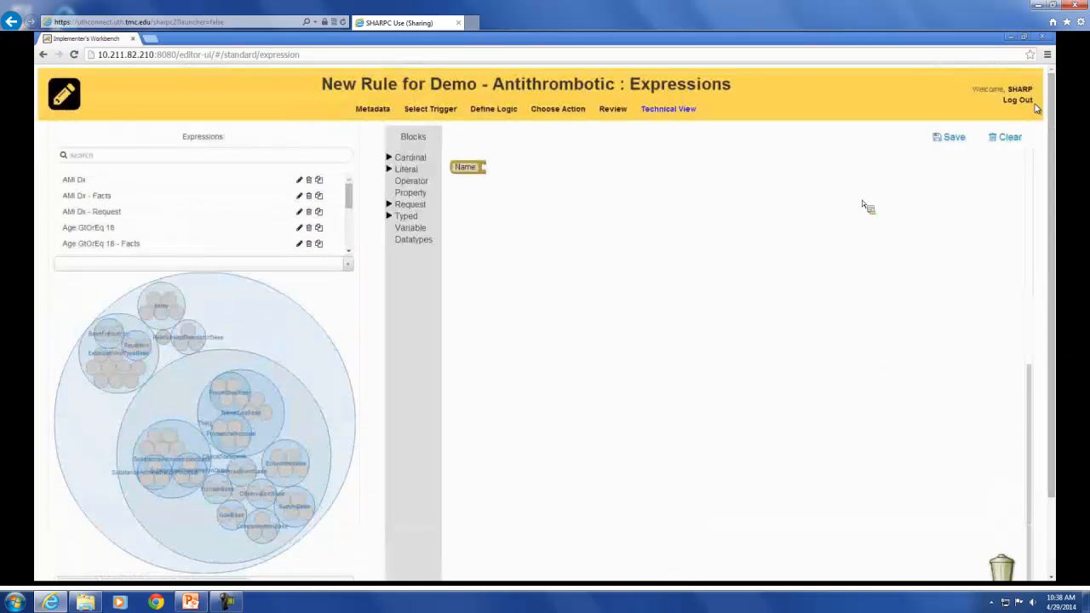
Start a Deliverable Message action for the rule and label it "Alert Msg".
left_click(559, 110)
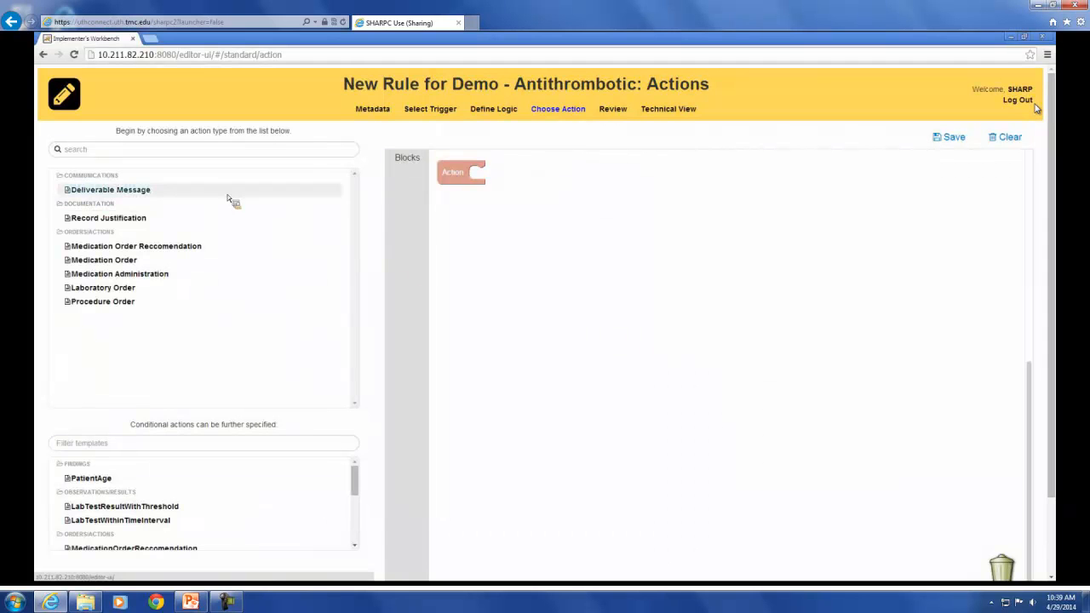
left_click(122, 195)
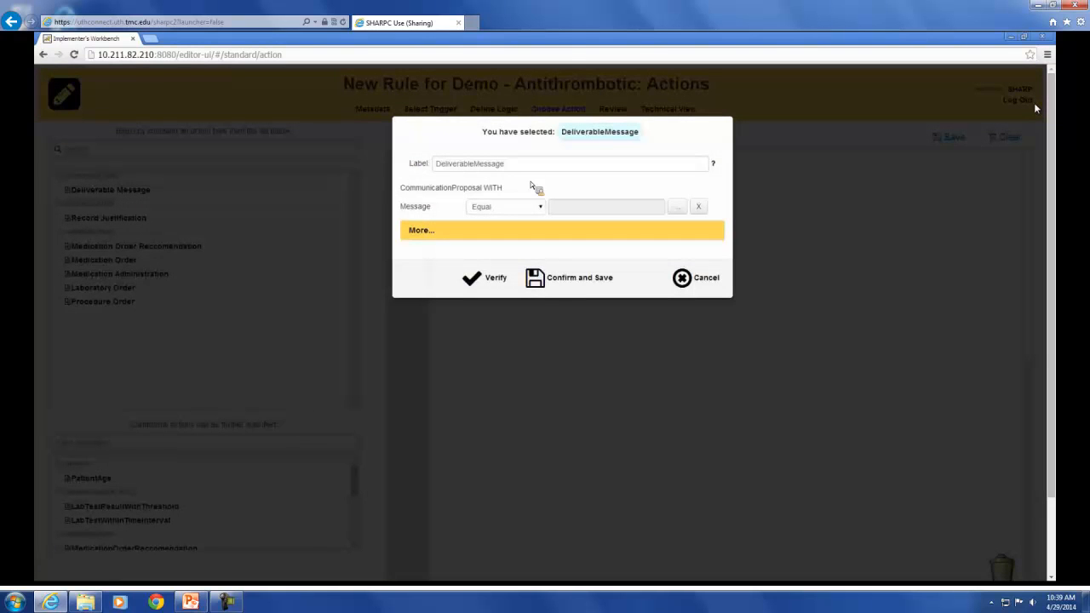
double_click(506, 168)
type("Alert M")
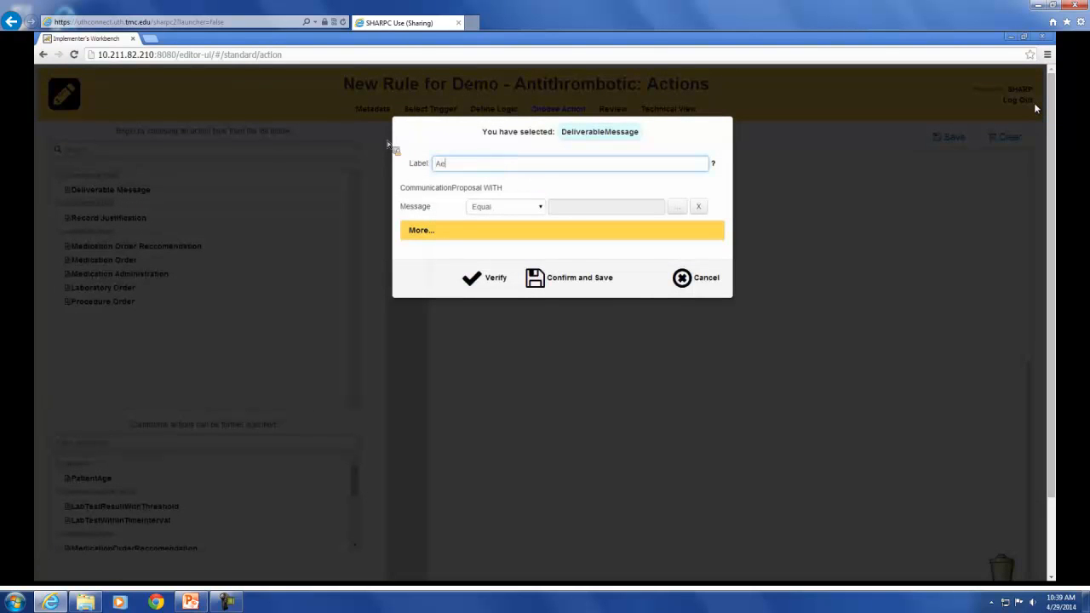
type("sg")
Set the message text to "The patient has been detected.." followed by the variable #[AMI Dx - Facts], and save the Alert Msg action.
left_click(675, 210)
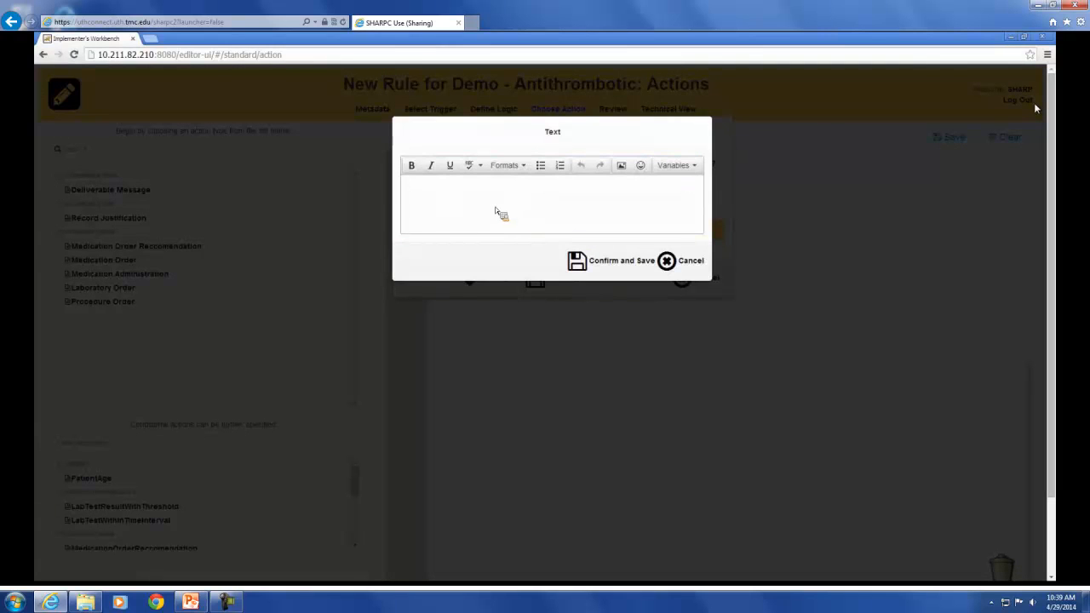
type("The patient has been detected..")
left_click(691, 166)
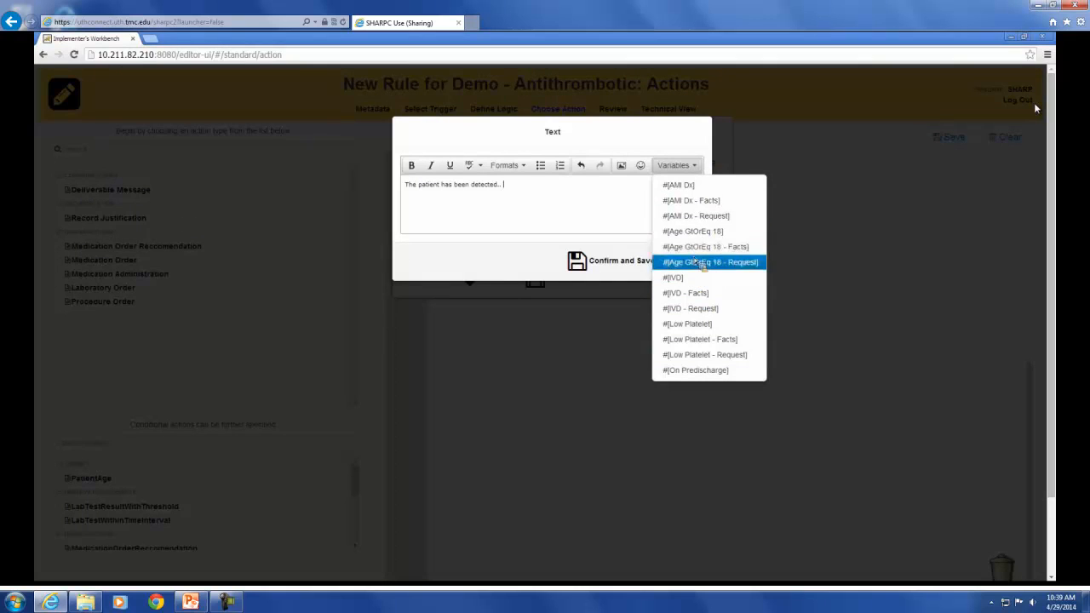
left_click(702, 201)
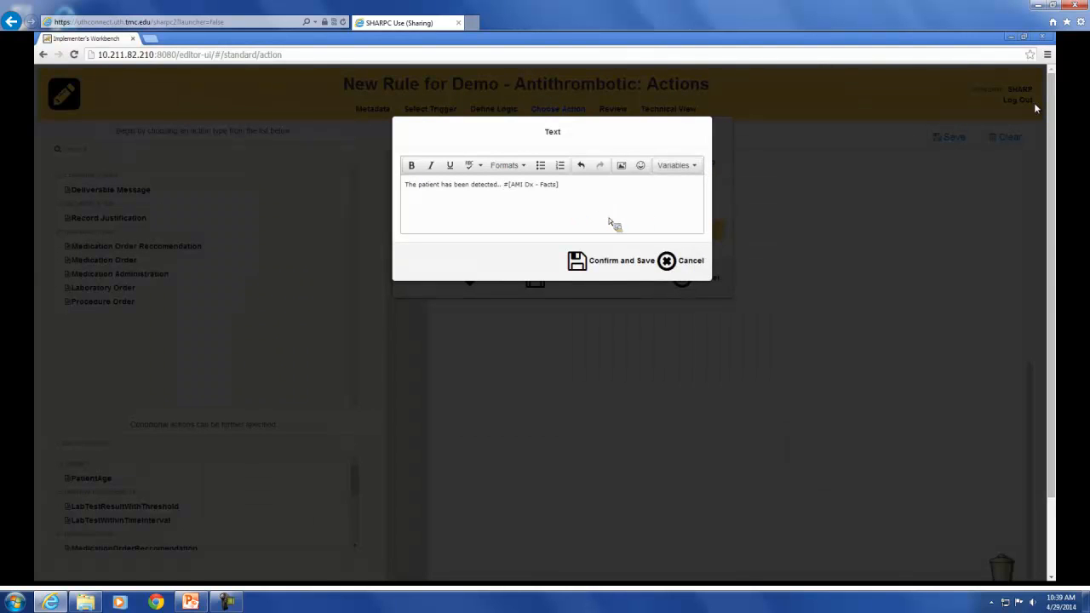
left_click(579, 261)
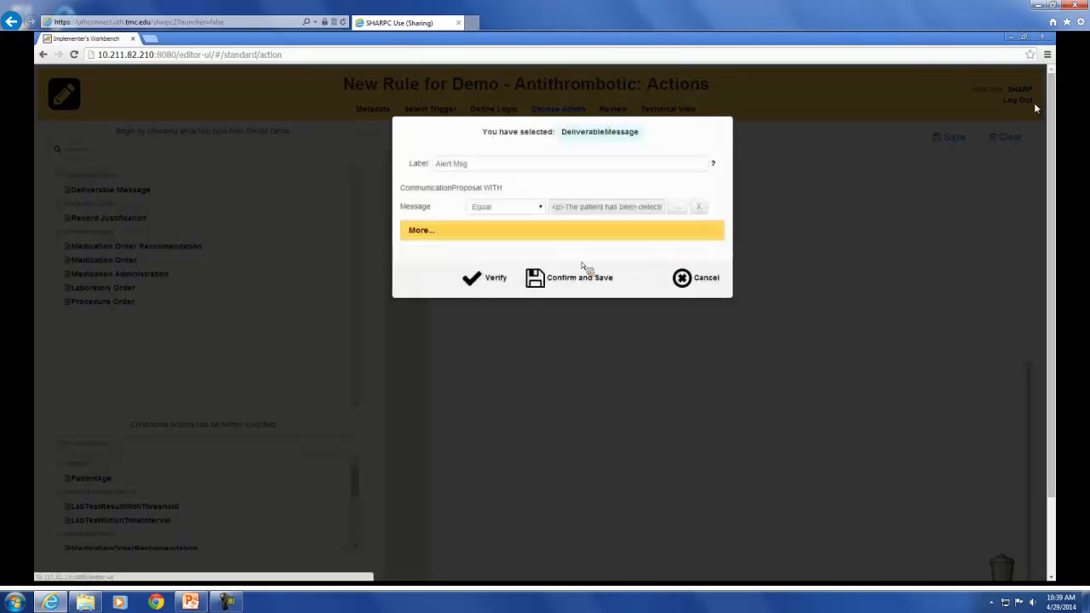
left_click(542, 287)
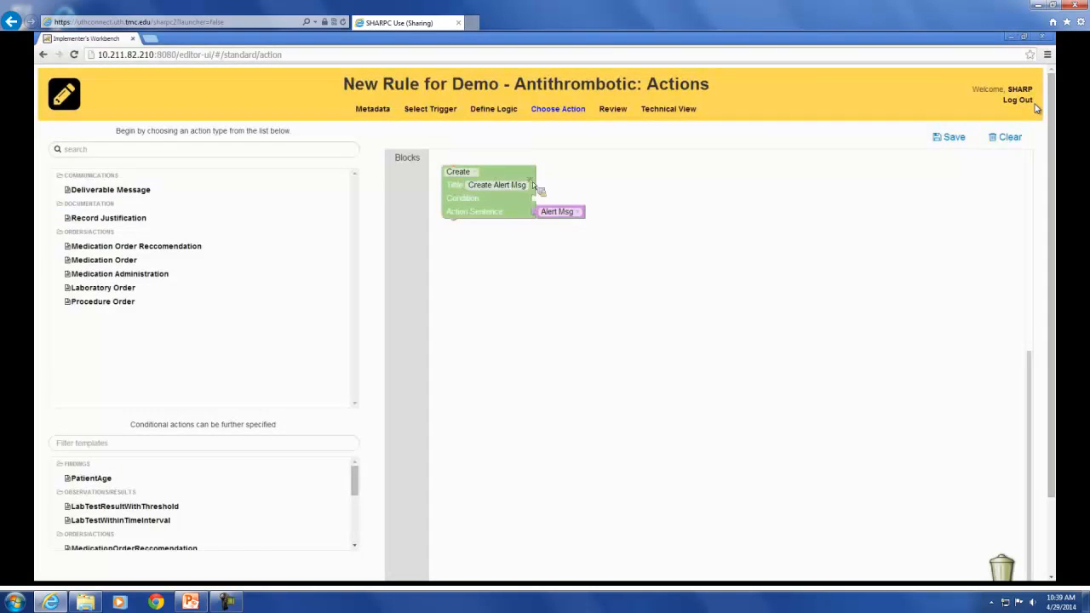
Change the Create block's title to "Send Alert" and attach the block inside the Action block.
left_click_drag(499, 178, 727, 207)
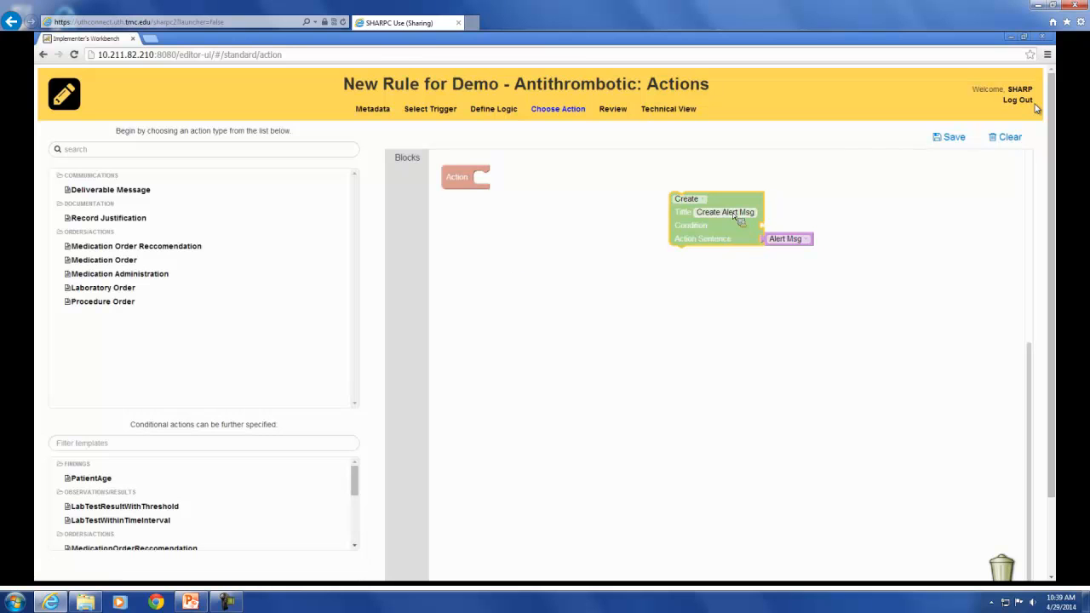
type("Sned")
key("BackSpace")
key("BackSpace")
key("BackSpace")
key("BackSpace")
type("end Alert")
left_click(738, 258)
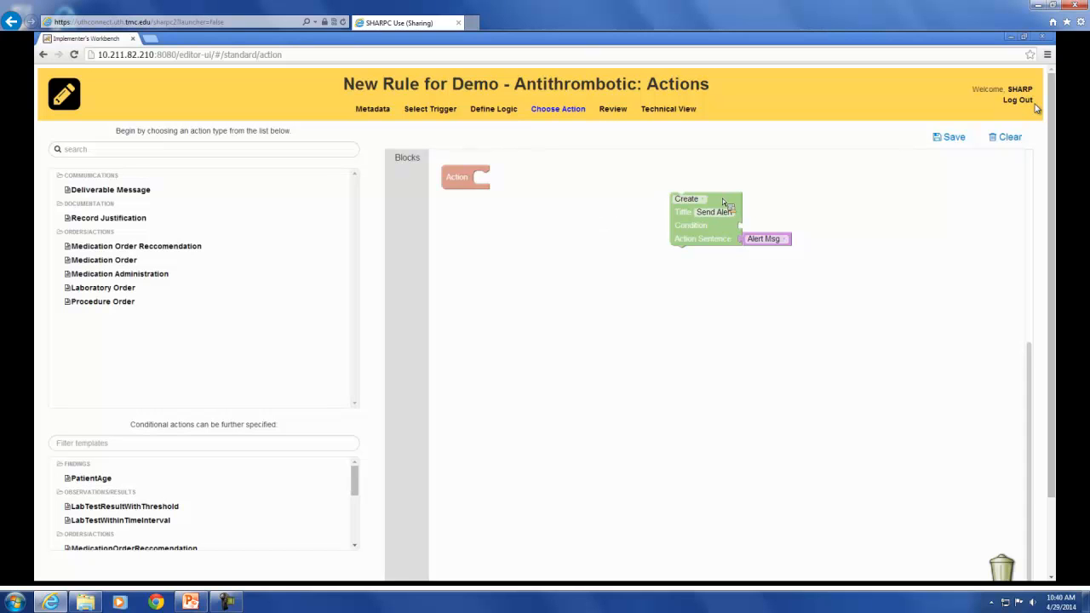
left_click_drag(723, 202, 525, 178)
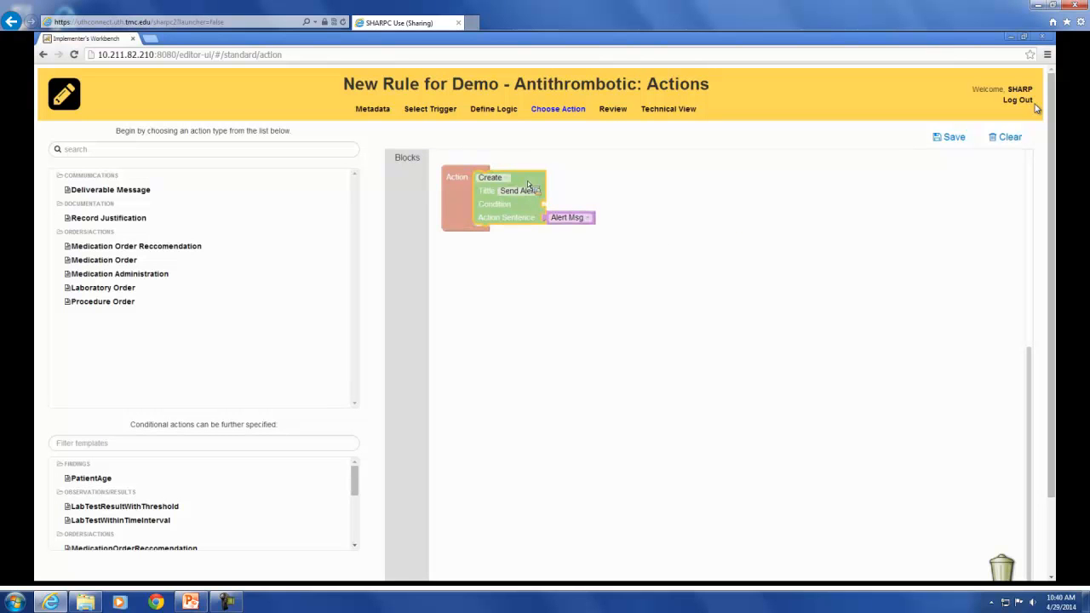
Examine the additional substance, dose and delivery parameters of a Medication Order action, and leave it without saving.
left_click(716, 207)
left_click(117, 260)
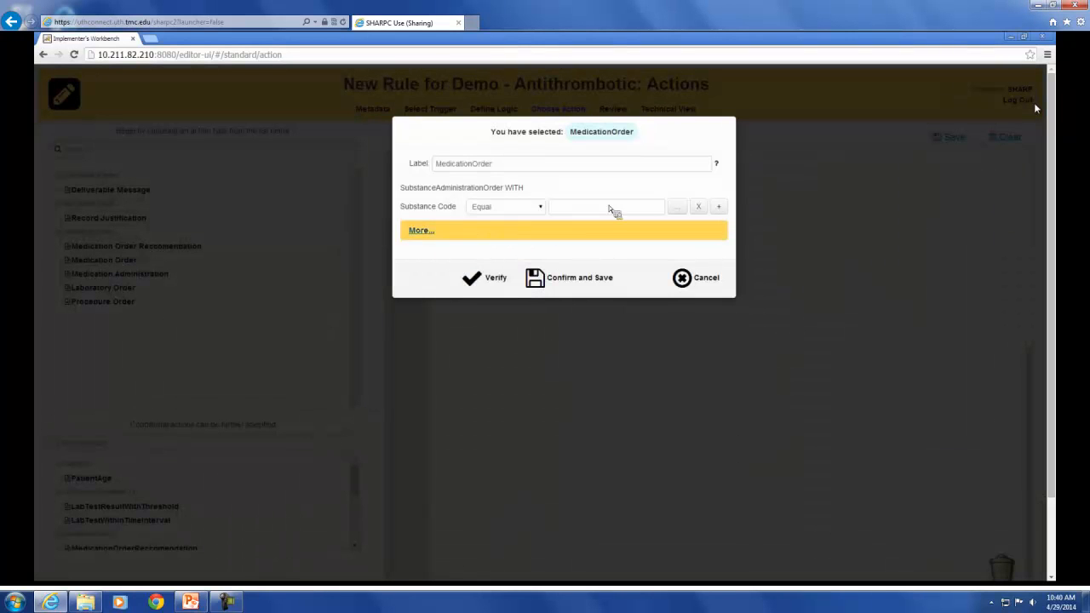
left_click(415, 231)
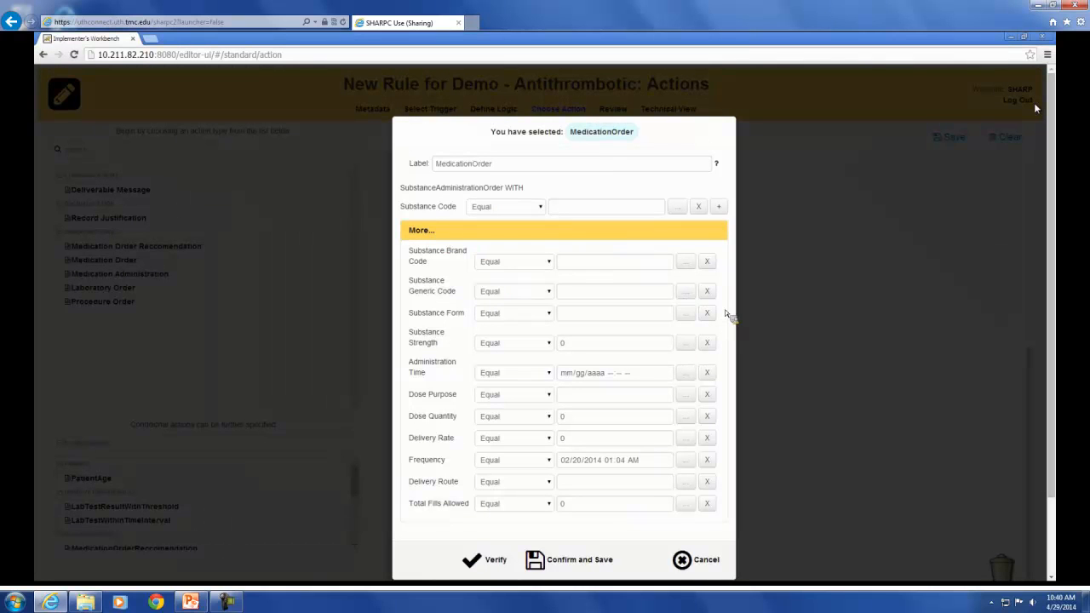
left_click(436, 232)
left_click(686, 281)
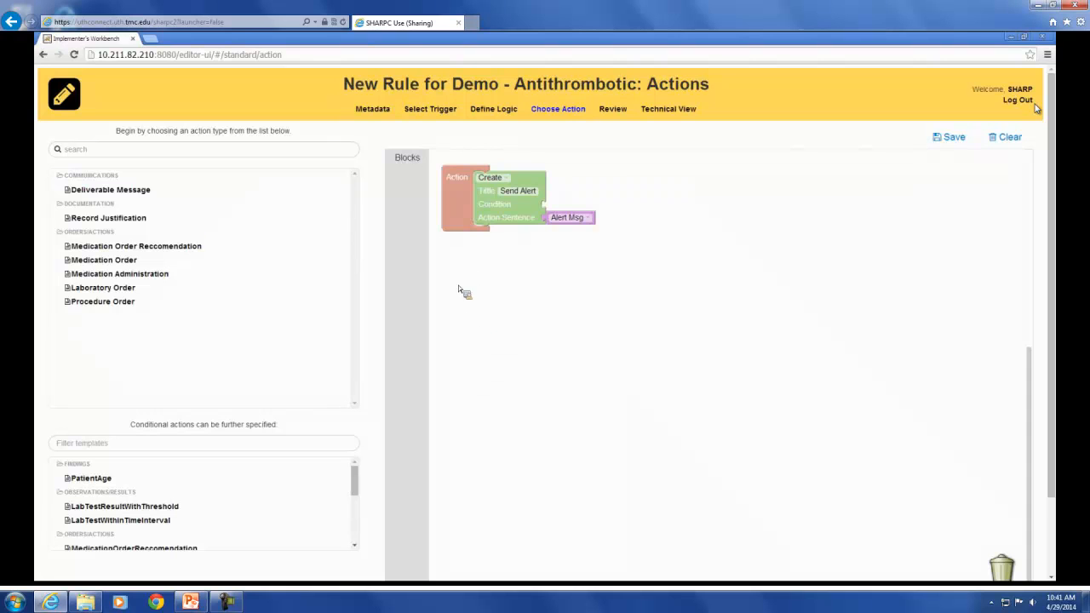
Attach a condition expression to the Send Alert block's Condition and set it to Age GtOrEq 18.
left_click(407, 157)
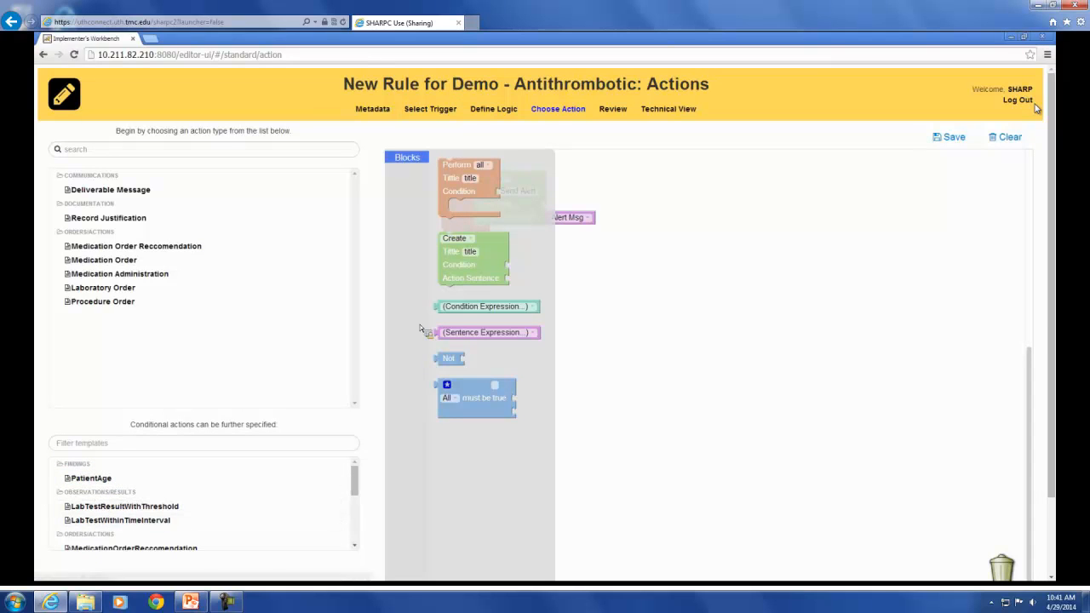
left_click_drag(442, 307, 549, 204)
left_click(606, 205)
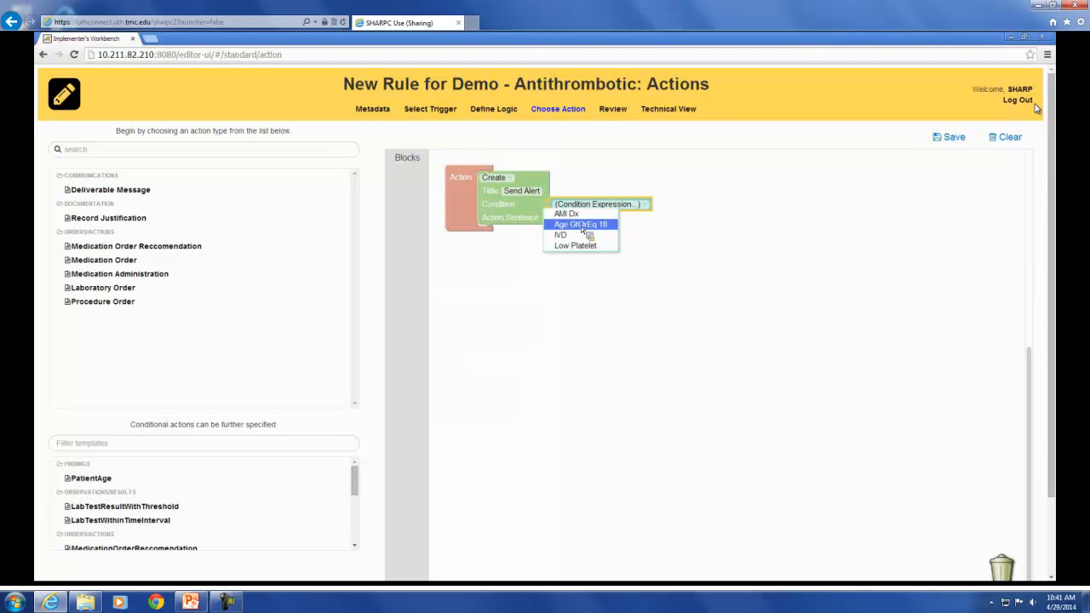
left_click(583, 226)
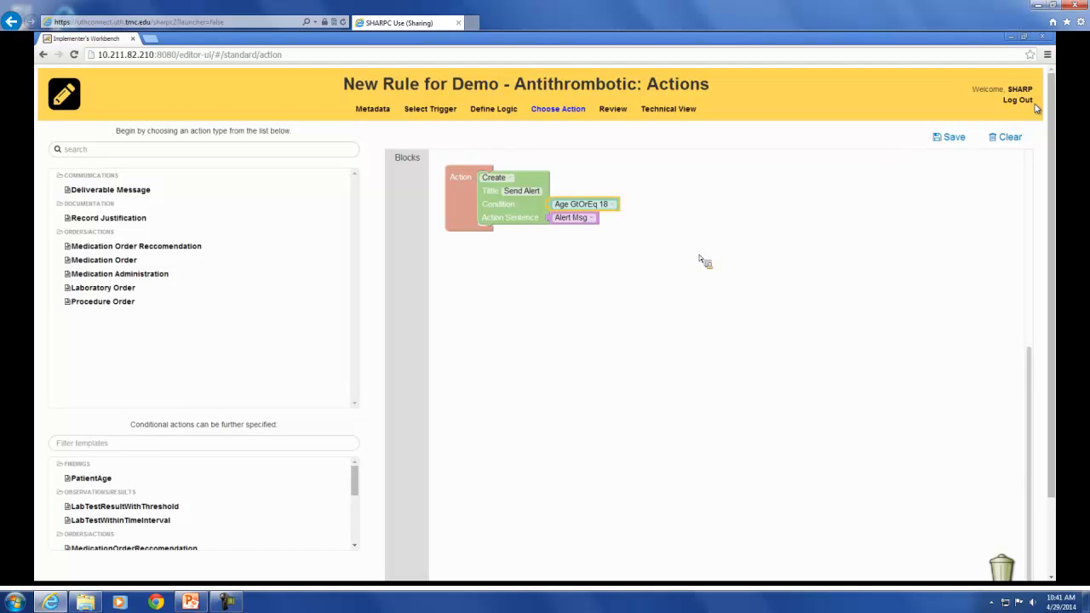
Place a separate Perform all block with an All must be true condition block attached, and discard both in the trash.
left_click(417, 162)
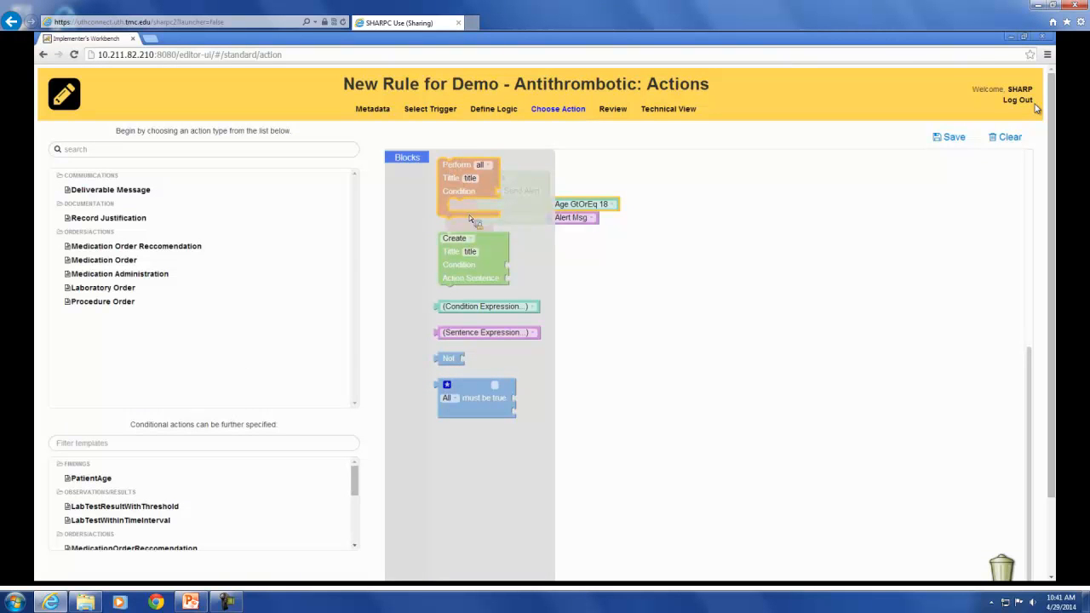
left_click_drag(454, 159, 691, 212)
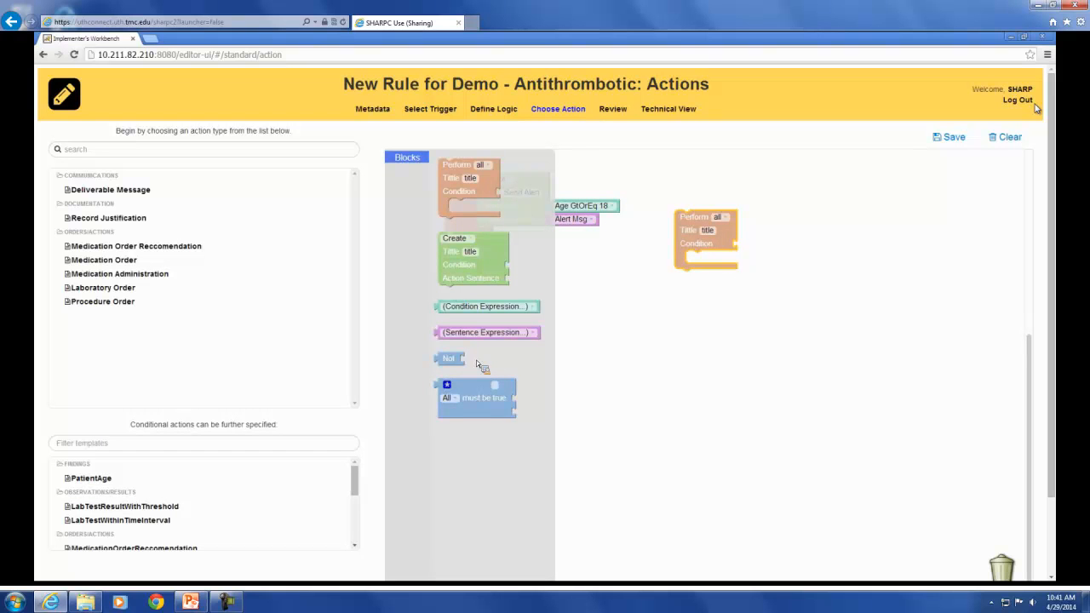
left_click_drag(470, 376, 762, 246)
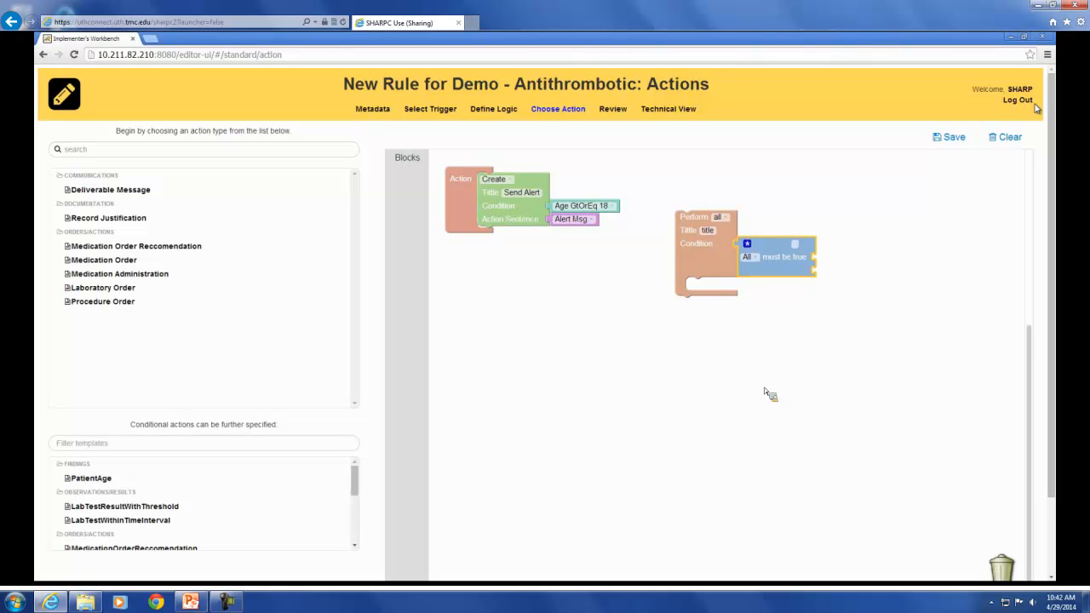
left_click_drag(689, 259, 986, 533)
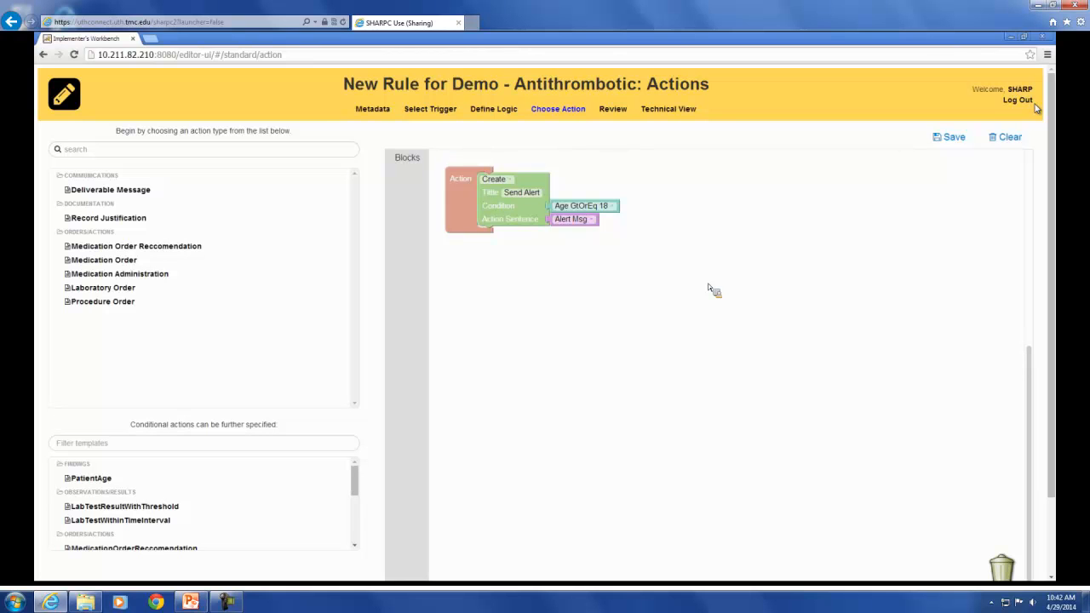
Switch to the HeD editor presentation in Foxit Reader and show the "Further work needed" slide in full screen.
key("alt+Tab")
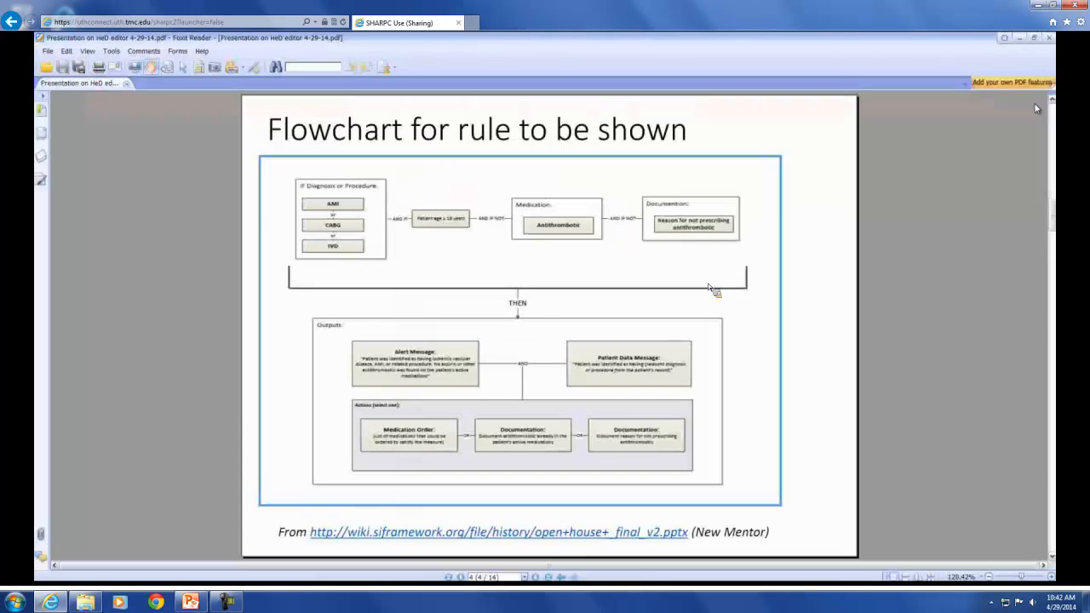
key("Page_Down")
key("Page_Down")
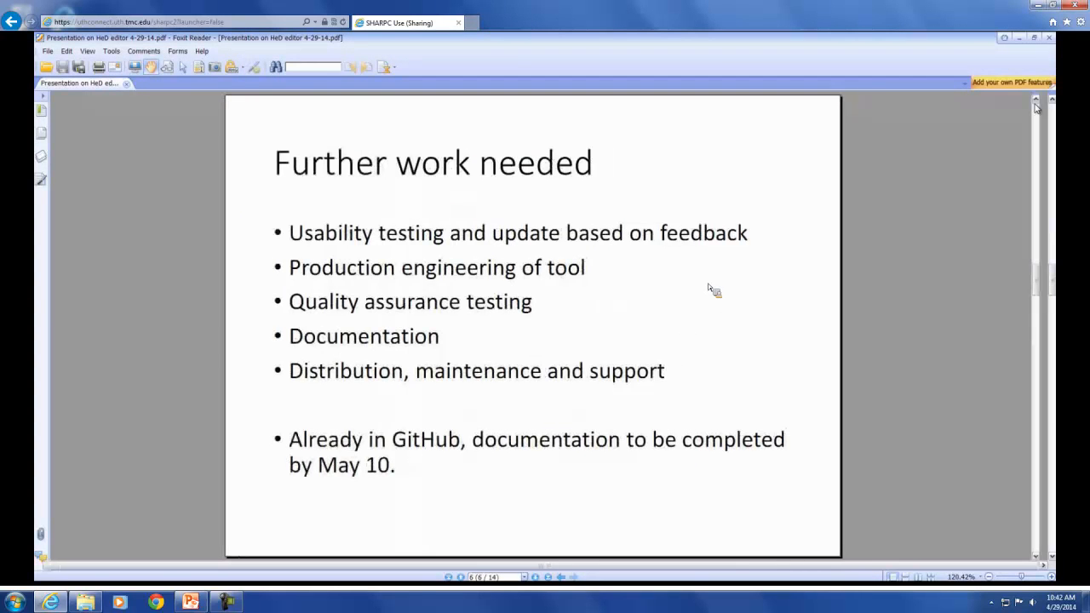
key("F11")
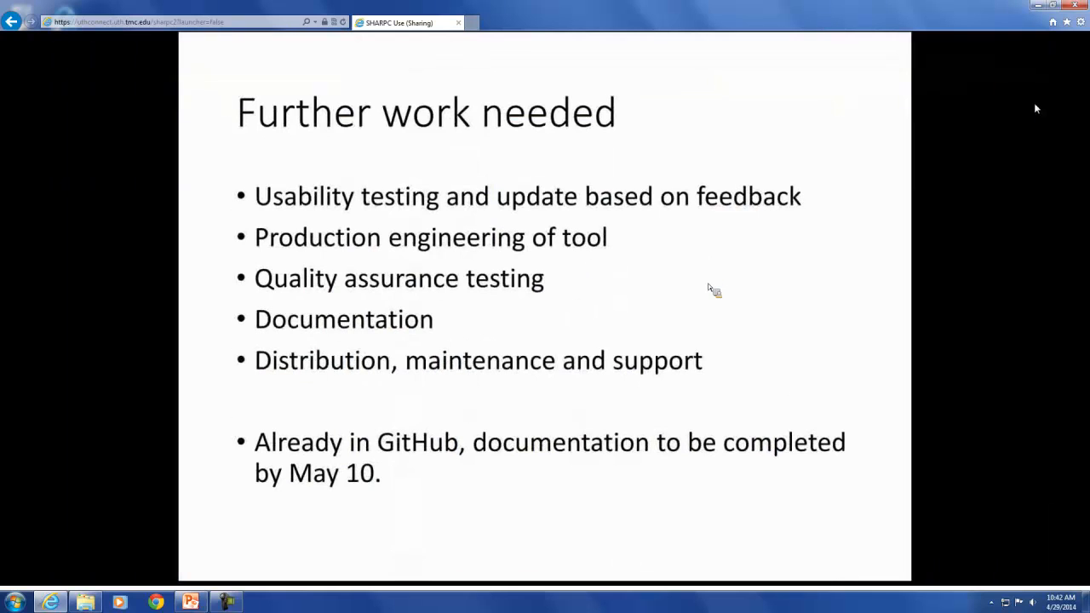